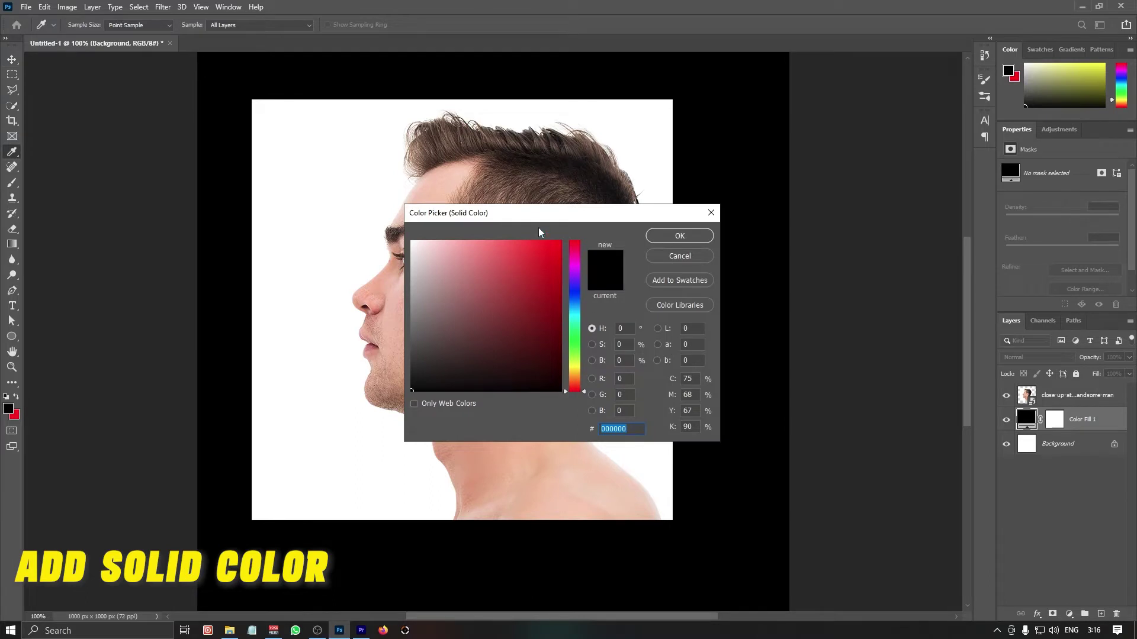
Set the solid color fill layer's color to light teal, #62bccc, and confirm it.
{"action": "left_click_drag", "start_coordinate": [550, 217], "coordinate": [804, 199]}
{"action": "left_click", "coordinate": [830, 259]}
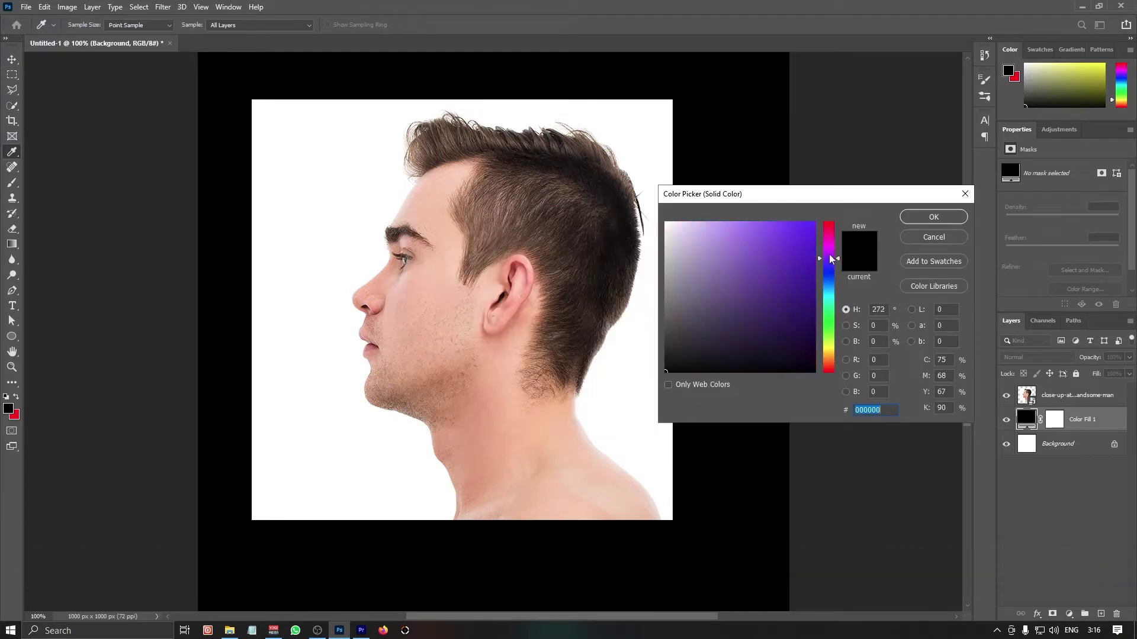
{"action": "left_click_drag", "start_coordinate": [831, 258], "coordinate": [831, 245]}
{"action": "left_click", "coordinate": [755, 254]}
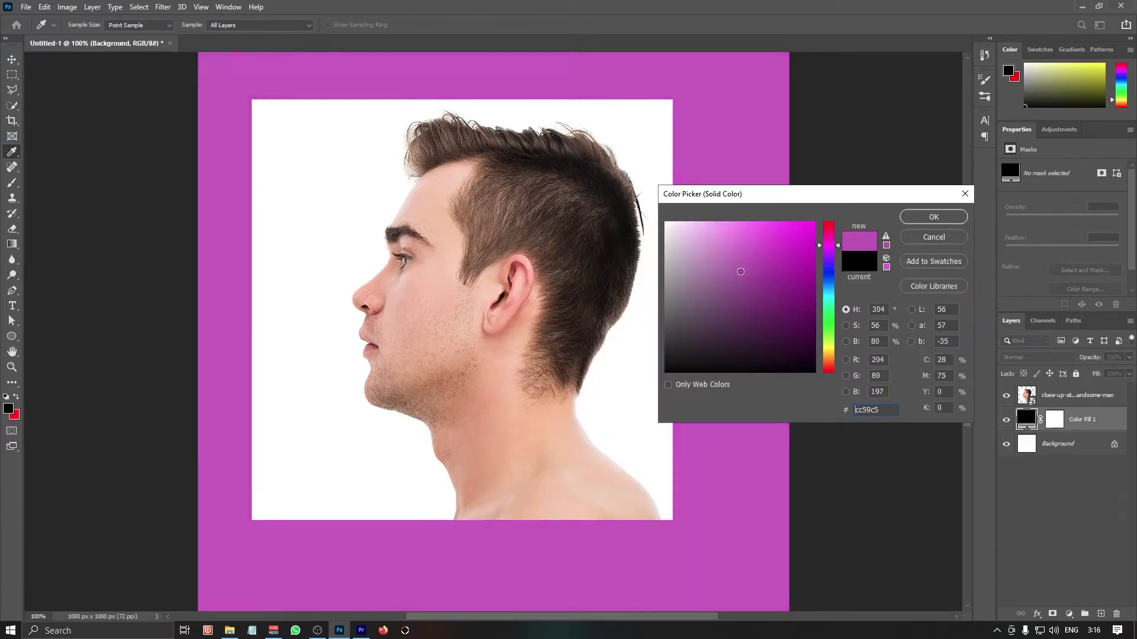
{"action": "left_click_drag", "start_coordinate": [740, 272], "coordinate": [742, 251]}
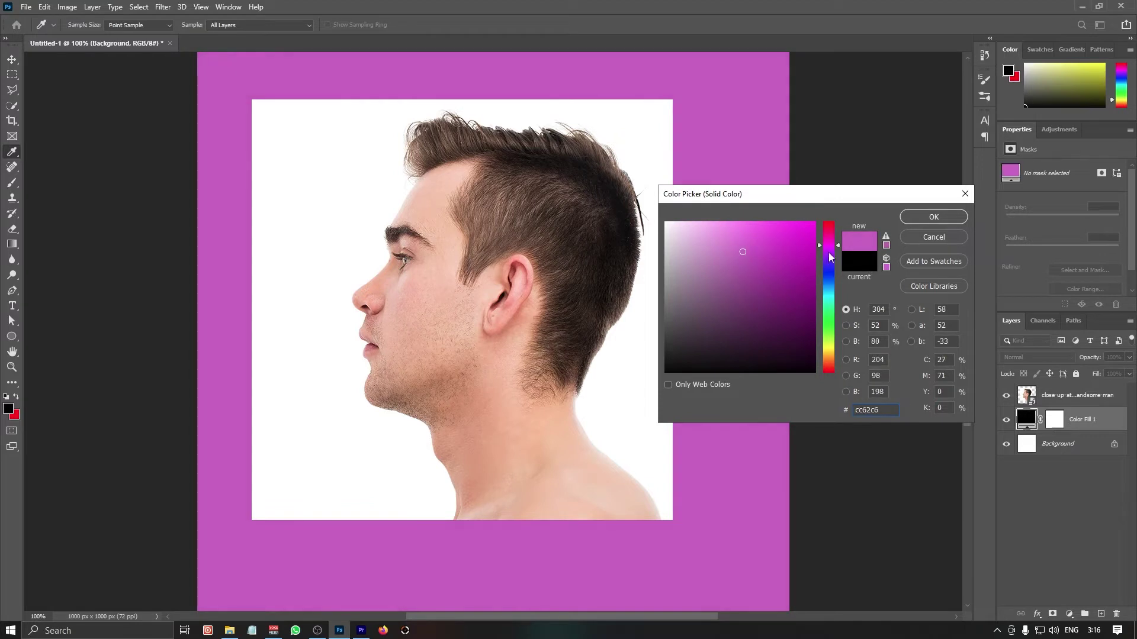
{"action": "left_click_drag", "start_coordinate": [828, 252], "coordinate": [833, 293]}
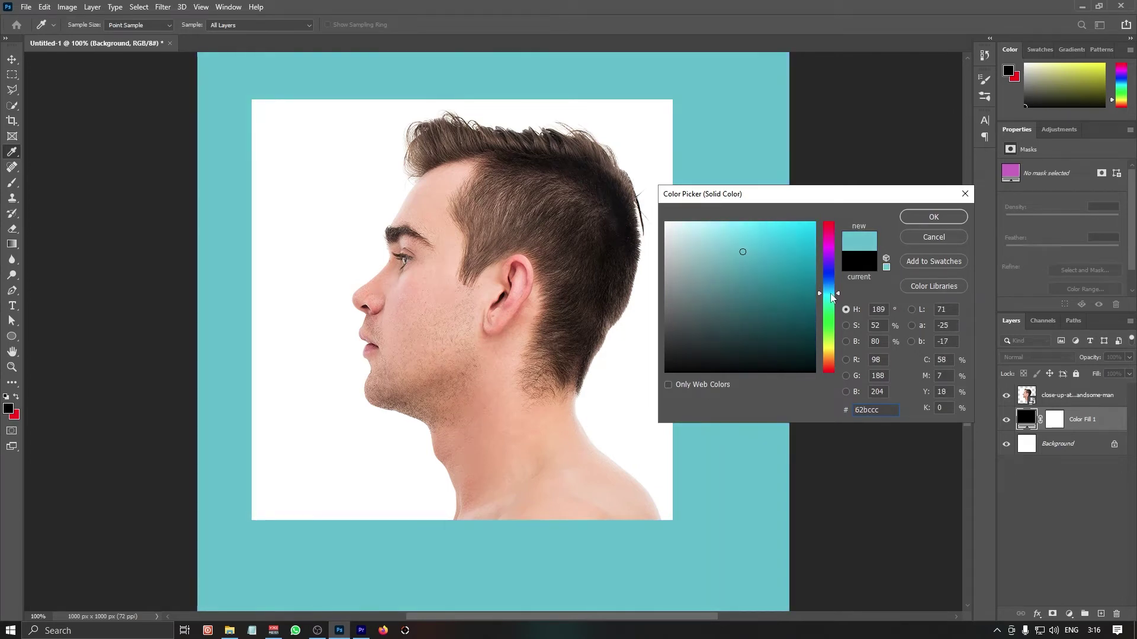
{"action": "left_click", "coordinate": [933, 218]}
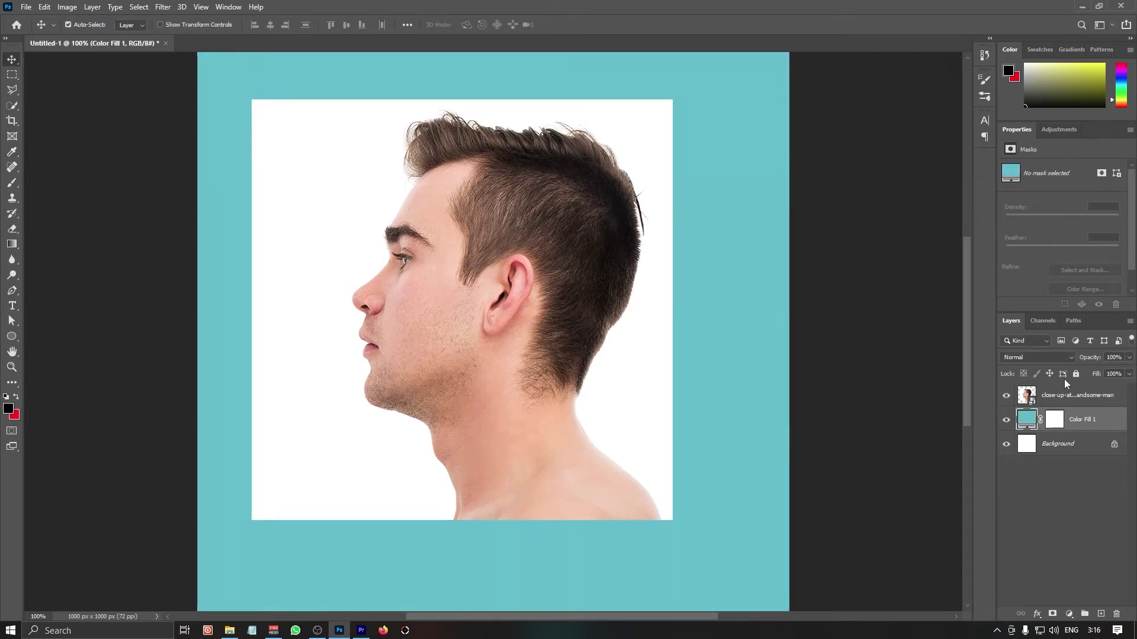
On the man's photo layer, marquee-select the head area, enter Select and Mask, and use Select Subject to isolate the man.
{"action": "left_click", "coordinate": [1070, 397]}
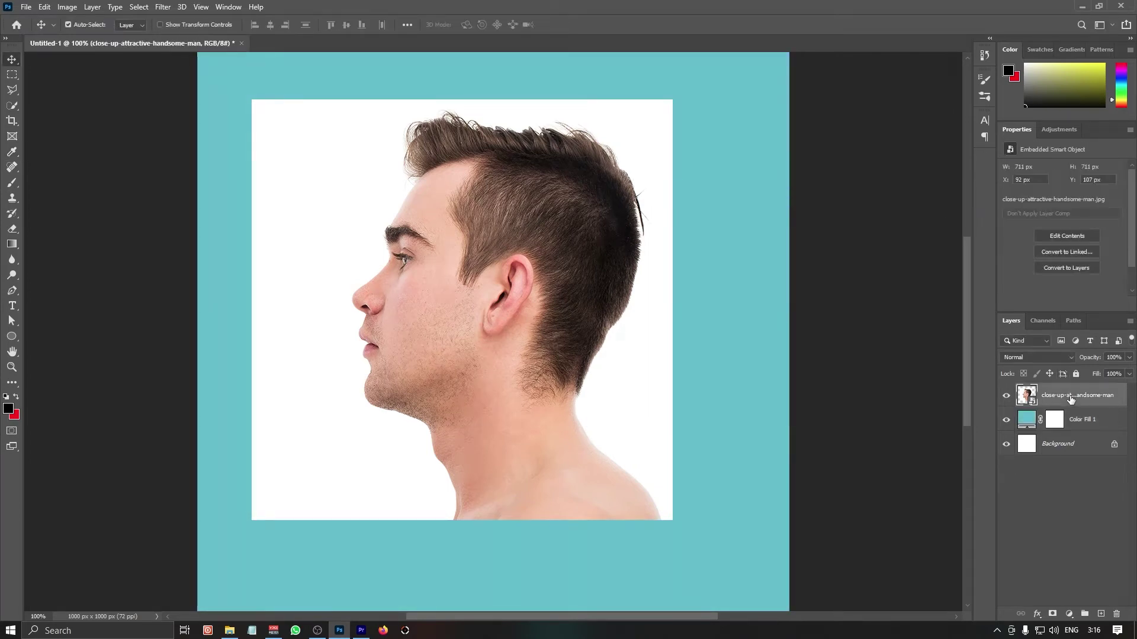
{"action": "left_click", "coordinate": [12, 76]}
{"action": "left_click_drag", "start_coordinate": [322, 100], "coordinate": [679, 539]}
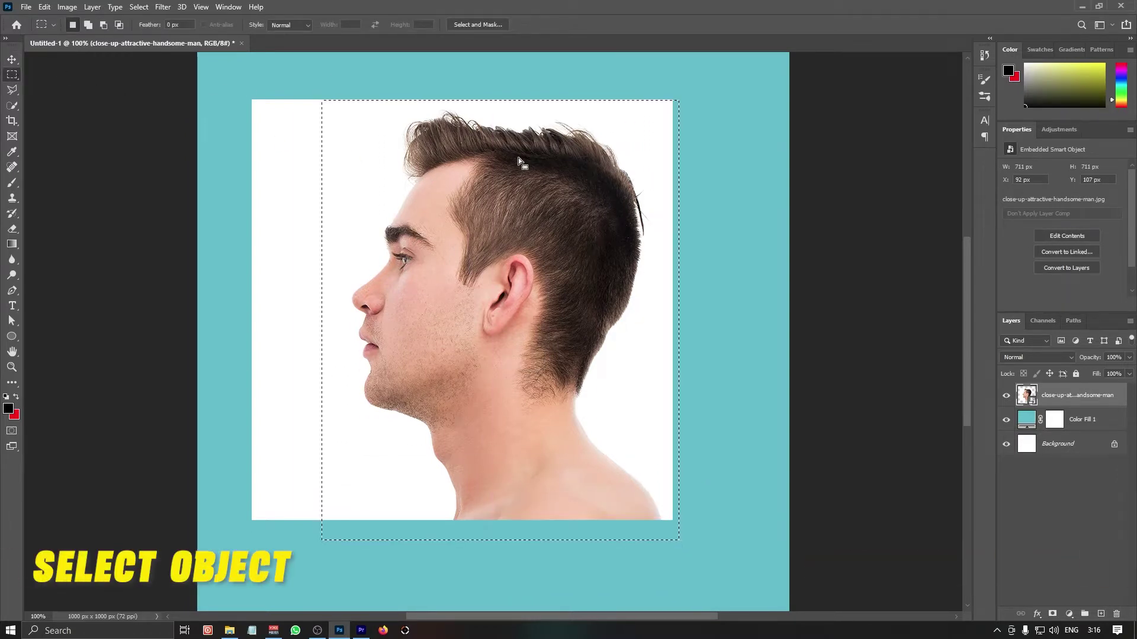
{"action": "left_click", "coordinate": [486, 23]}
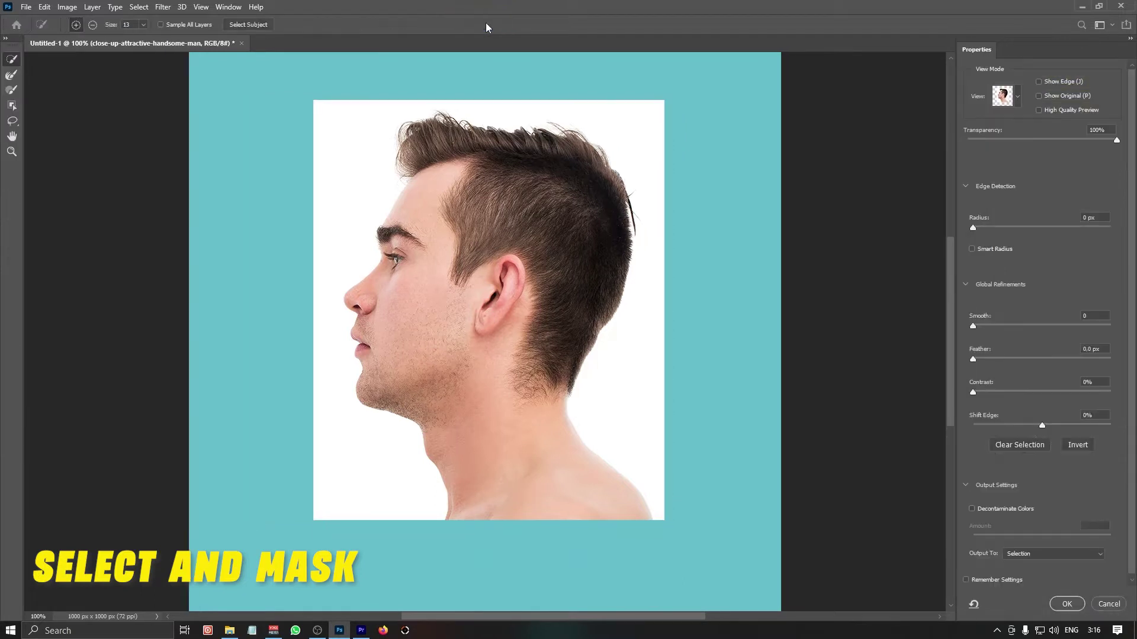
{"action": "left_click", "coordinate": [258, 23]}
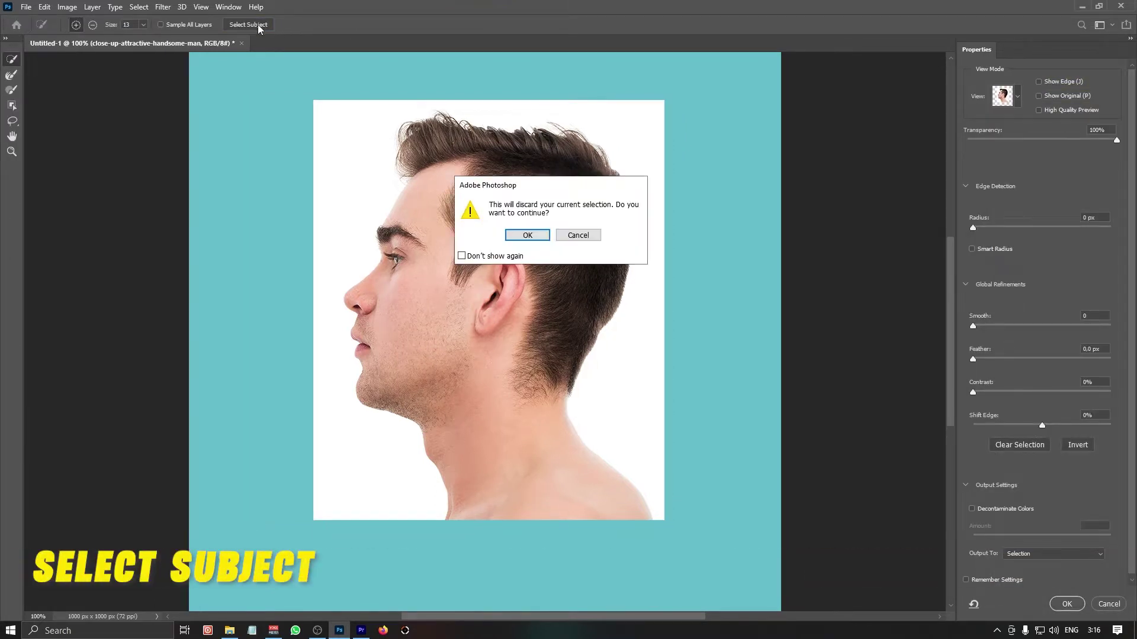
{"action": "left_click", "coordinate": [526, 235]}
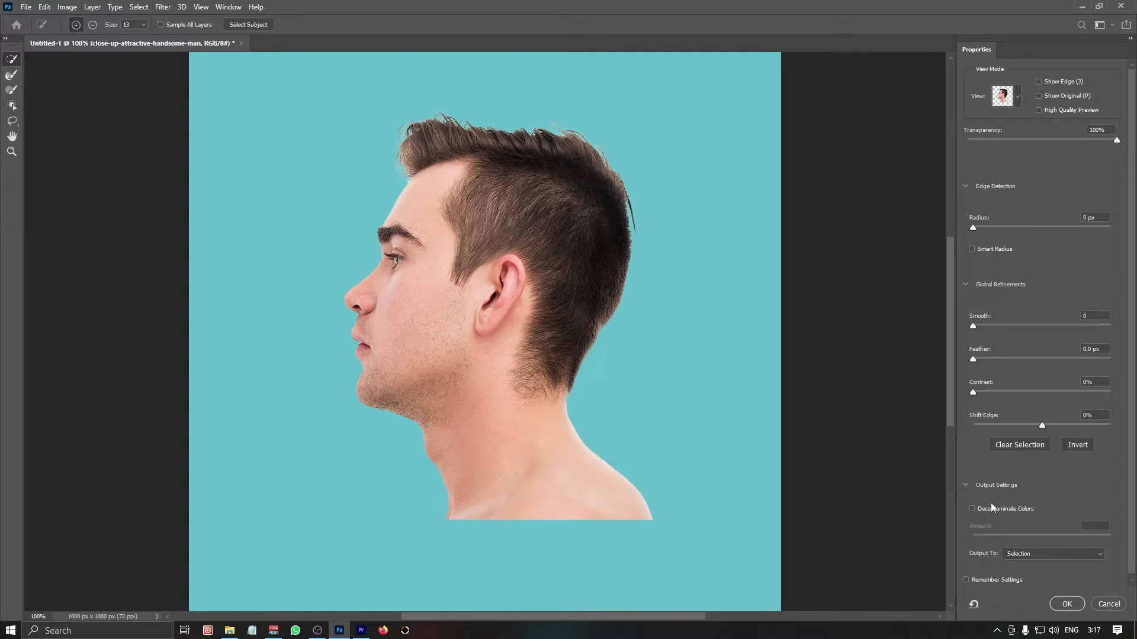
Enable Decontaminate Colors and output the refined cutout to a new layer.
{"action": "left_click", "coordinate": [971, 509]}
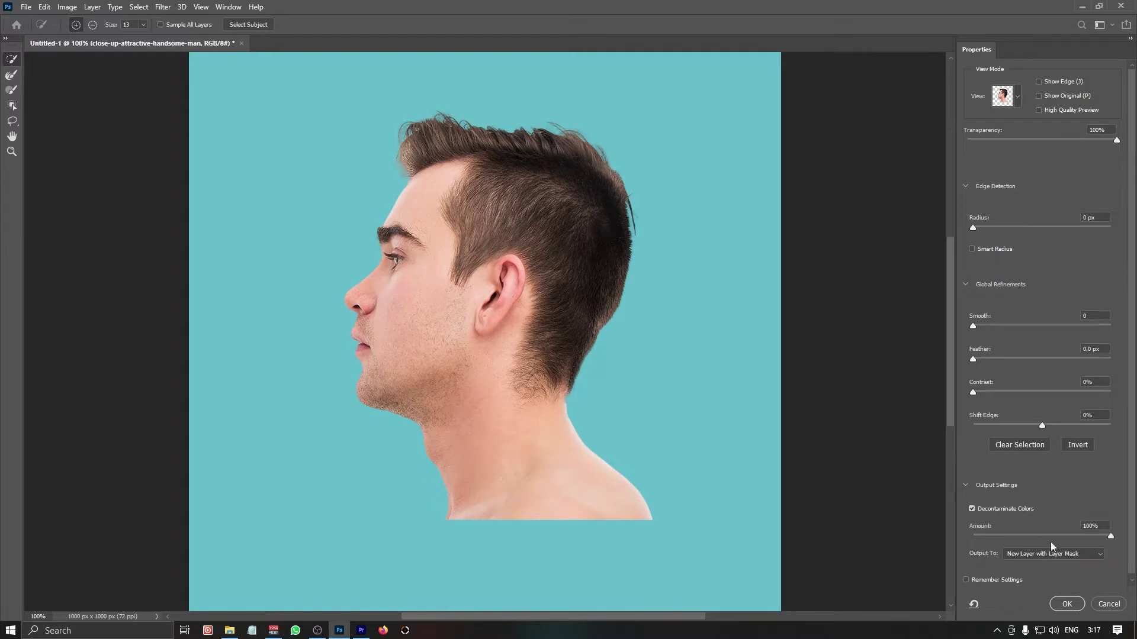
{"action": "left_click", "coordinate": [1081, 555]}
{"action": "left_click", "coordinate": [1075, 582]}
{"action": "left_click", "coordinate": [1067, 604]}
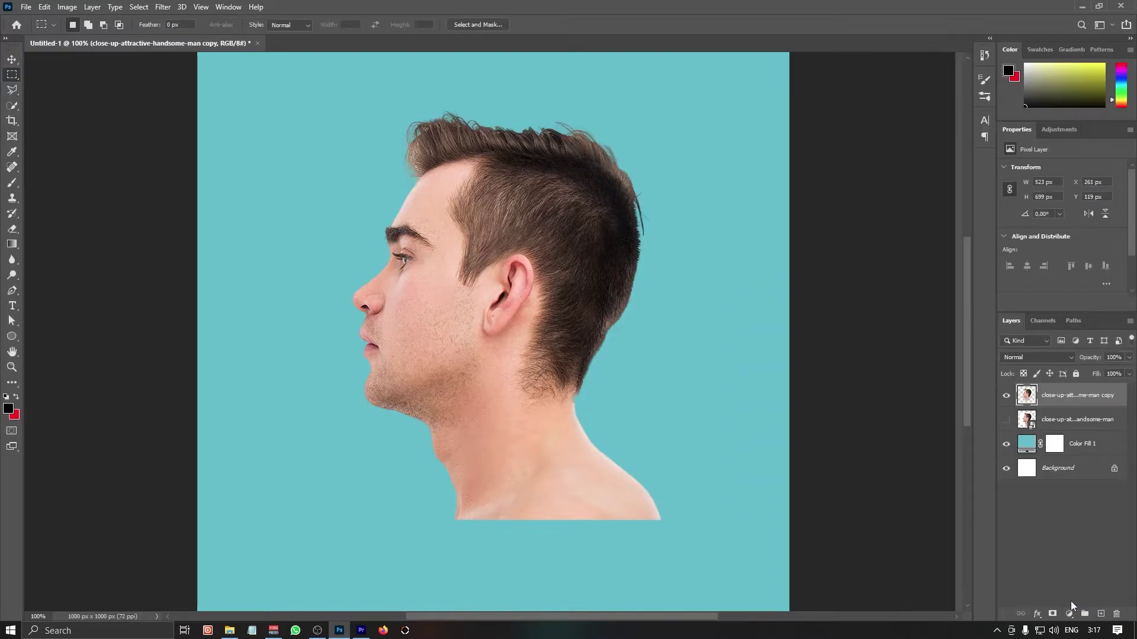
Toggle the original photo layer's visibility to compare it with the cutout, and delete that original layer.
{"action": "left_click", "coordinate": [1007, 419]}
{"action": "left_click", "coordinate": [1006, 419]}
{"action": "left_click", "coordinate": [1007, 420]}
{"action": "left_click", "coordinate": [1007, 419]}
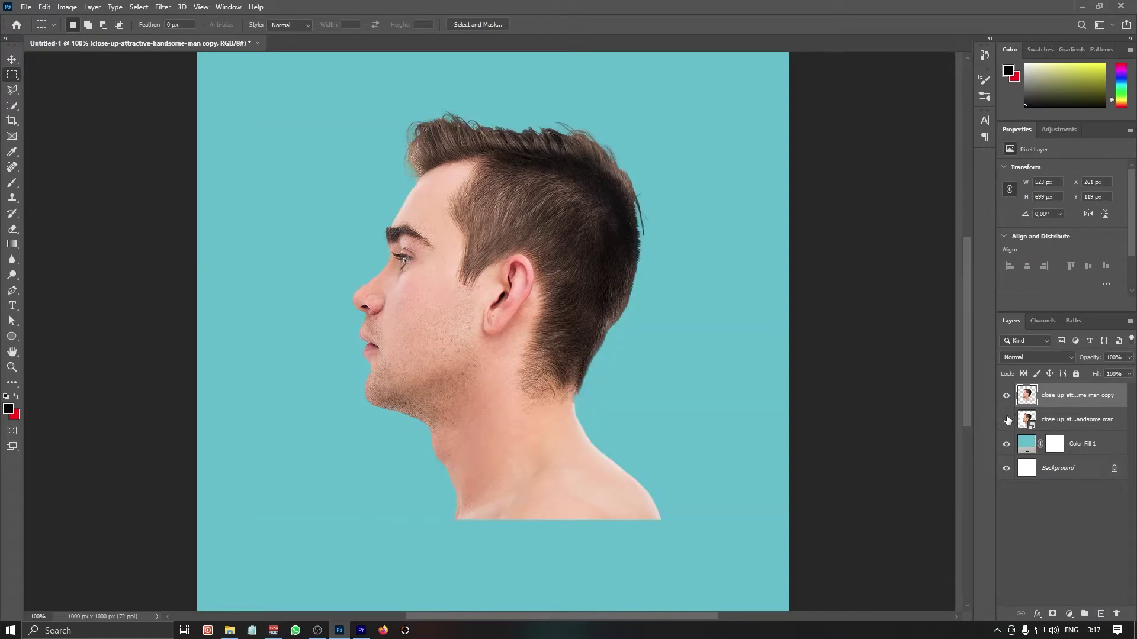
{"action": "left_click", "coordinate": [1065, 422]}
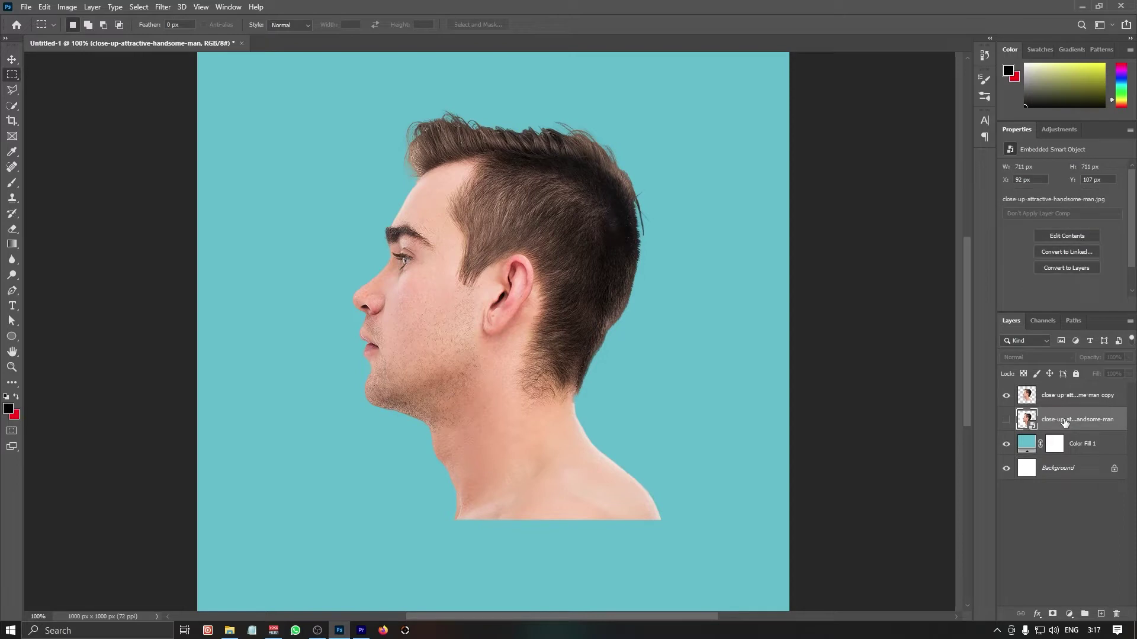
{"action": "key", "text": "Delete"}
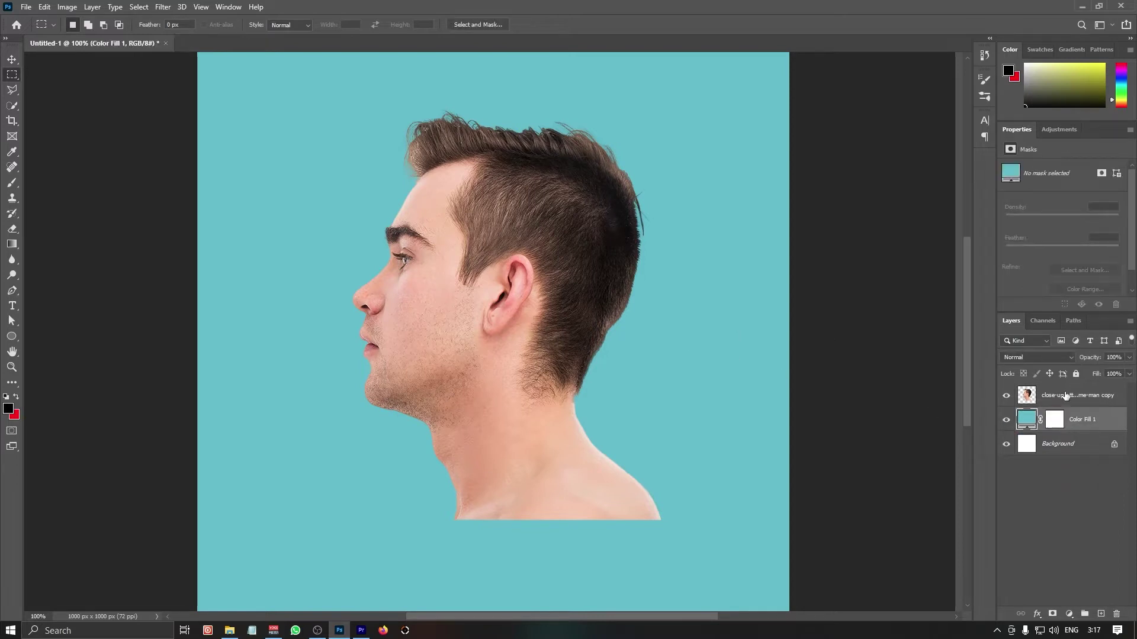
Erase the shoulders and lower neck from the cutout layer with a 300 px eraser and move the head to about X 248, Y 156 px.
{"action": "left_click", "coordinate": [1066, 396]}
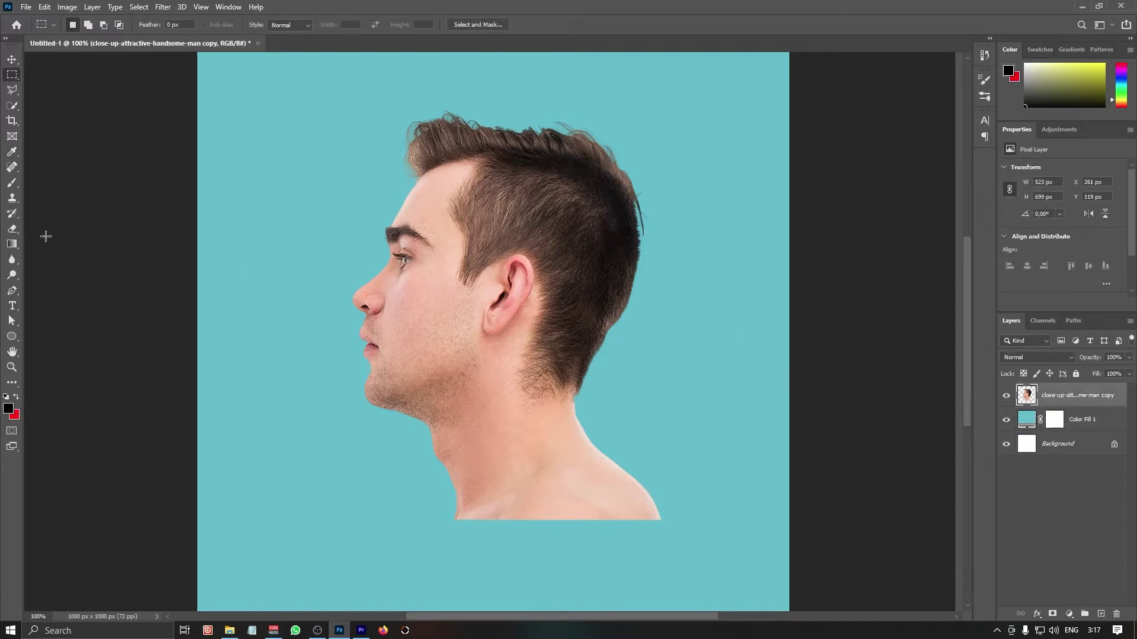
{"action": "left_click", "coordinate": [12, 230]}
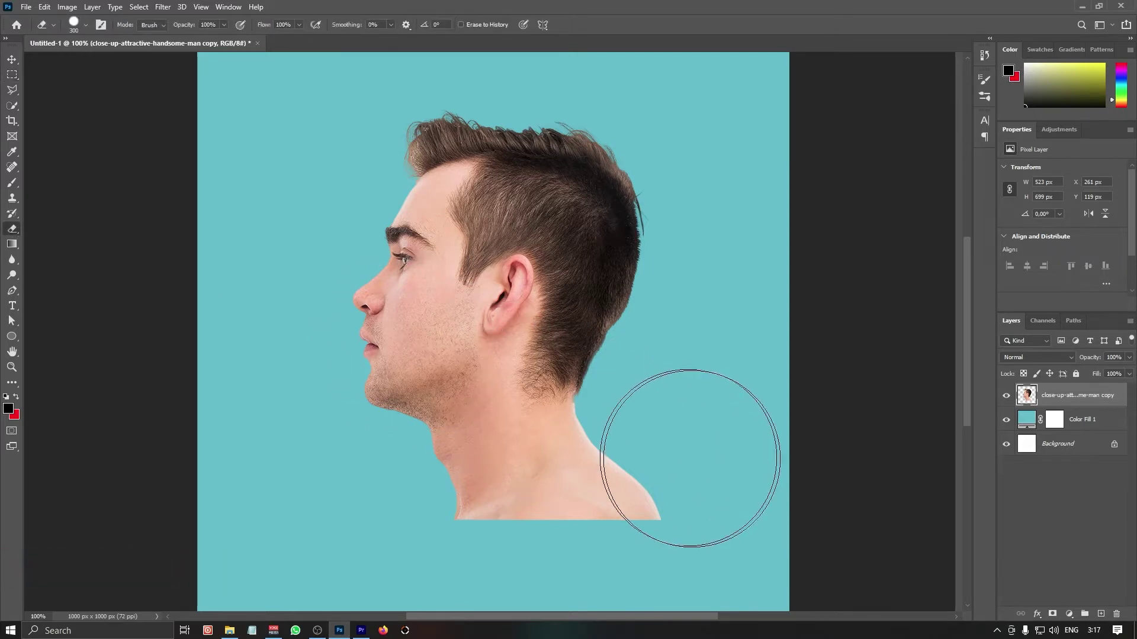
{"action": "mouse_move", "coordinate": [705, 464]}
{"action": "left_mouse_down"}
{"action": "mouse_move", "coordinate": [528, 533]}
{"action": "mouse_move", "coordinate": [362, 545]}
{"action": "left_mouse_up"}
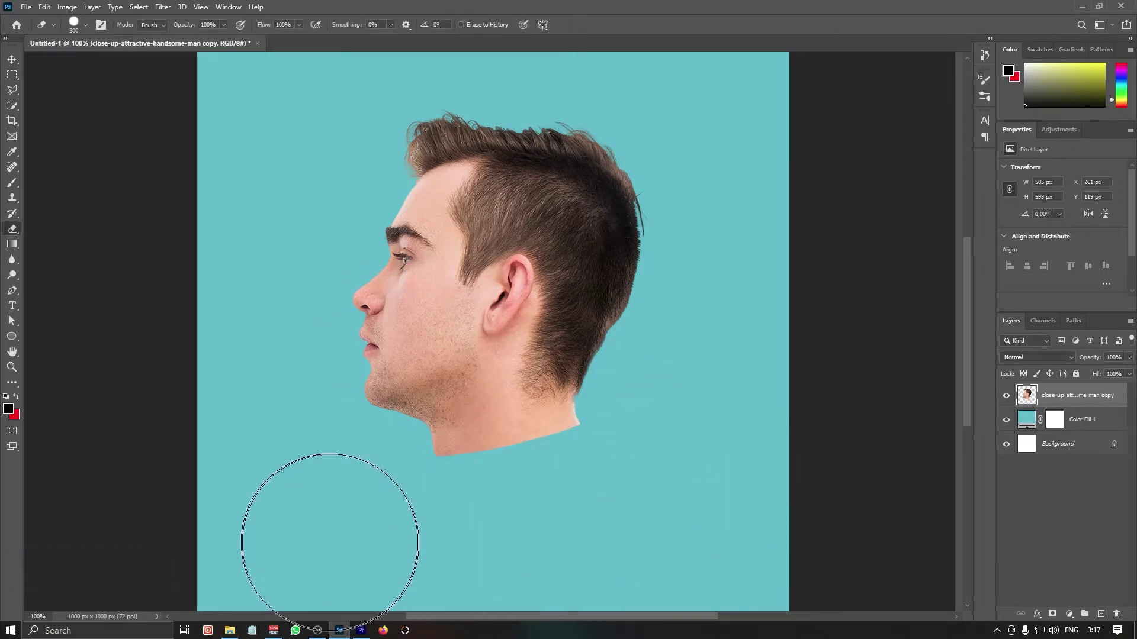
{"action": "left_click", "coordinate": [16, 59]}
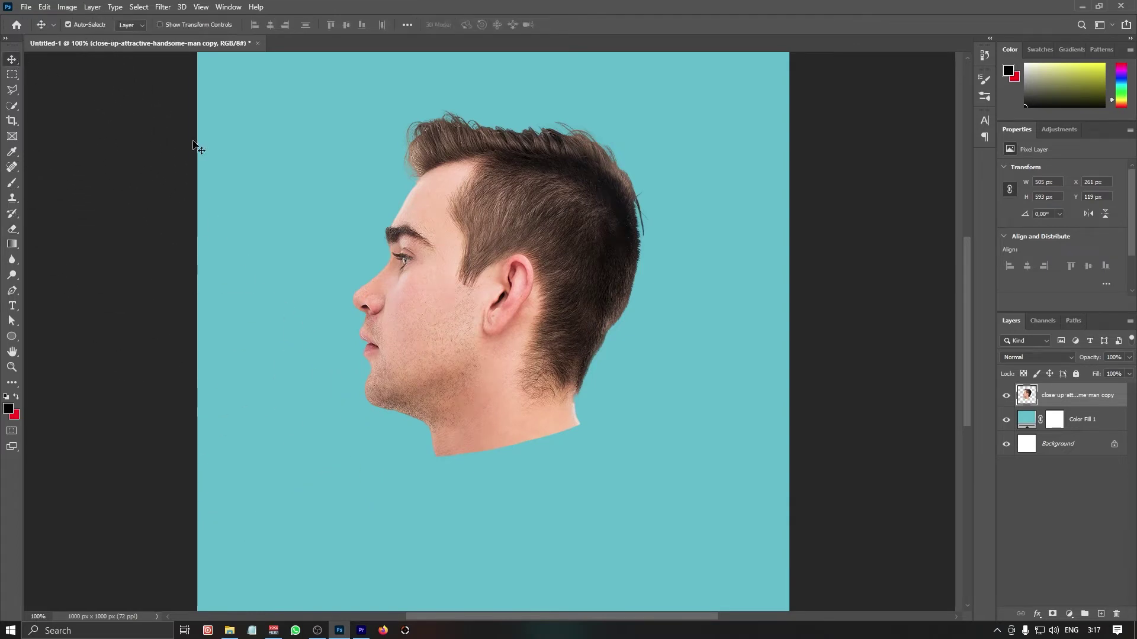
{"action": "left_click_drag", "start_coordinate": [472, 276], "coordinate": [463, 297]}
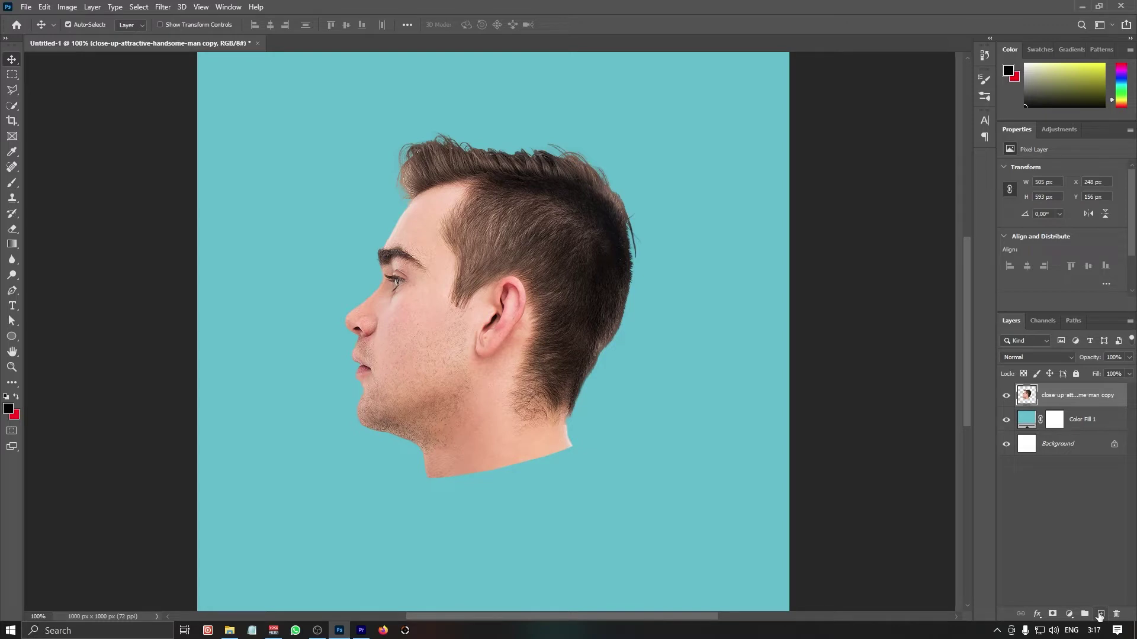
Add a new layer above the head cutout and set up a 15 px brush with red as the foreground color.
{"action": "left_click", "coordinate": [1100, 613]}
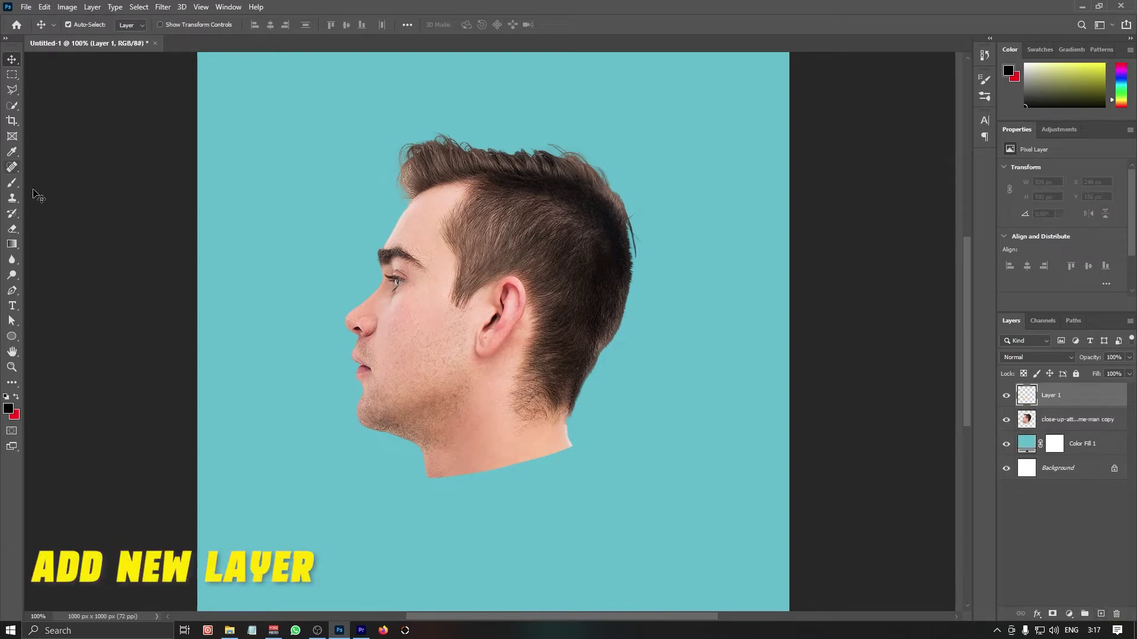
{"action": "left_click", "coordinate": [12, 182]}
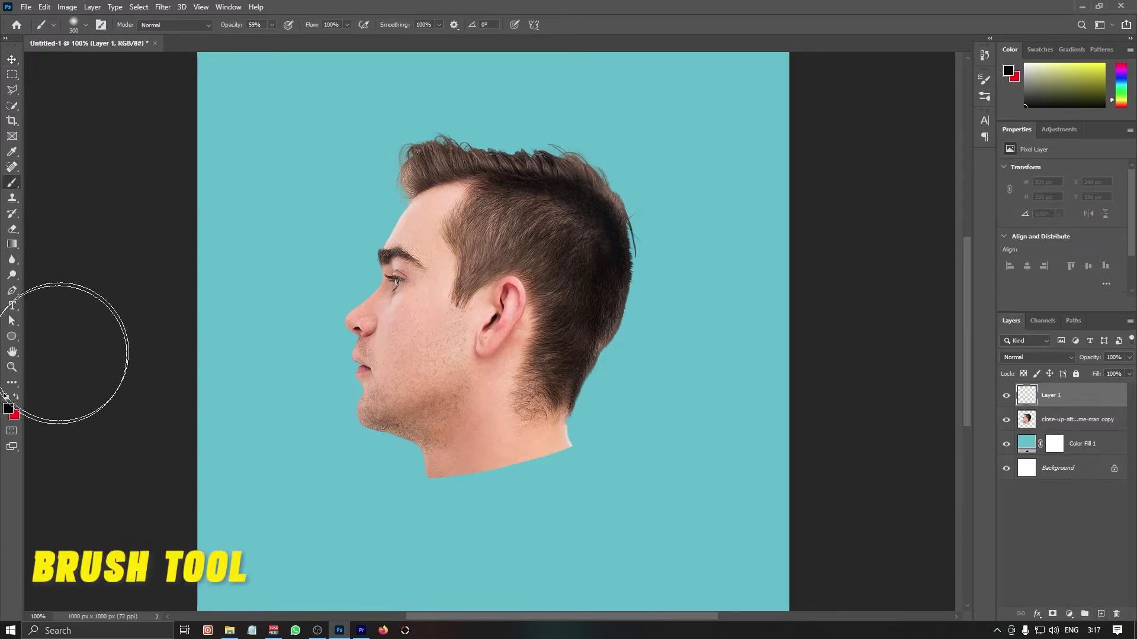
{"action": "key", "text": "bracketleft"}
{"action": "key", "text": "bracketleft"}
{"action": "key", "text": "bracketleft"}
{"action": "key", "text": "bracketleft"}
{"action": "key", "text": "bracketleft"}
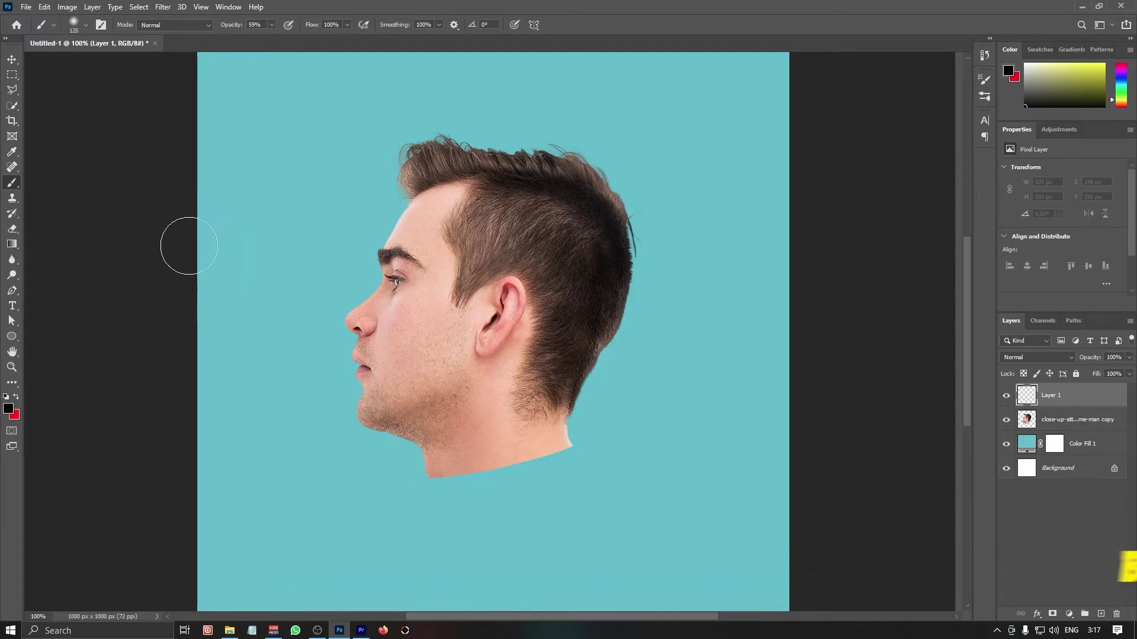
{"action": "key", "text": "bracketleft"}
{"action": "key", "text": "bracketleft"}
{"action": "key", "text": "bracketleft"}
{"action": "key", "text": "bracketleft"}
{"action": "key", "text": "bracketleft"}
{"action": "key", "text": "bracketleft"}
{"action": "key", "text": "bracketleft"}
{"action": "key", "text": "bracketleft"}
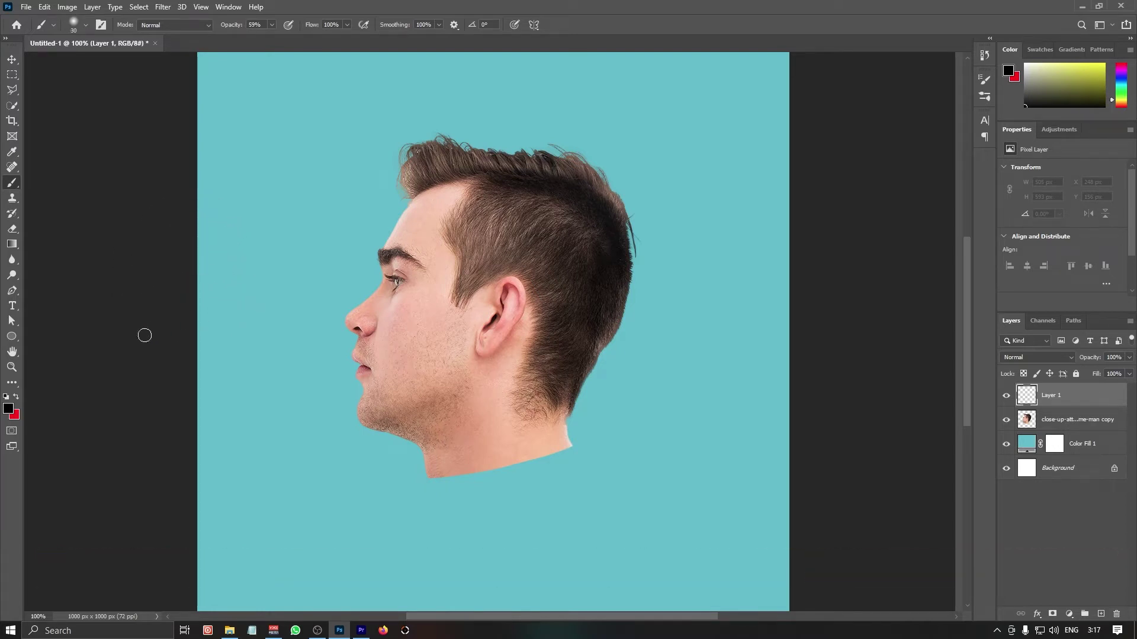
{"action": "left_click", "coordinate": [16, 397]}
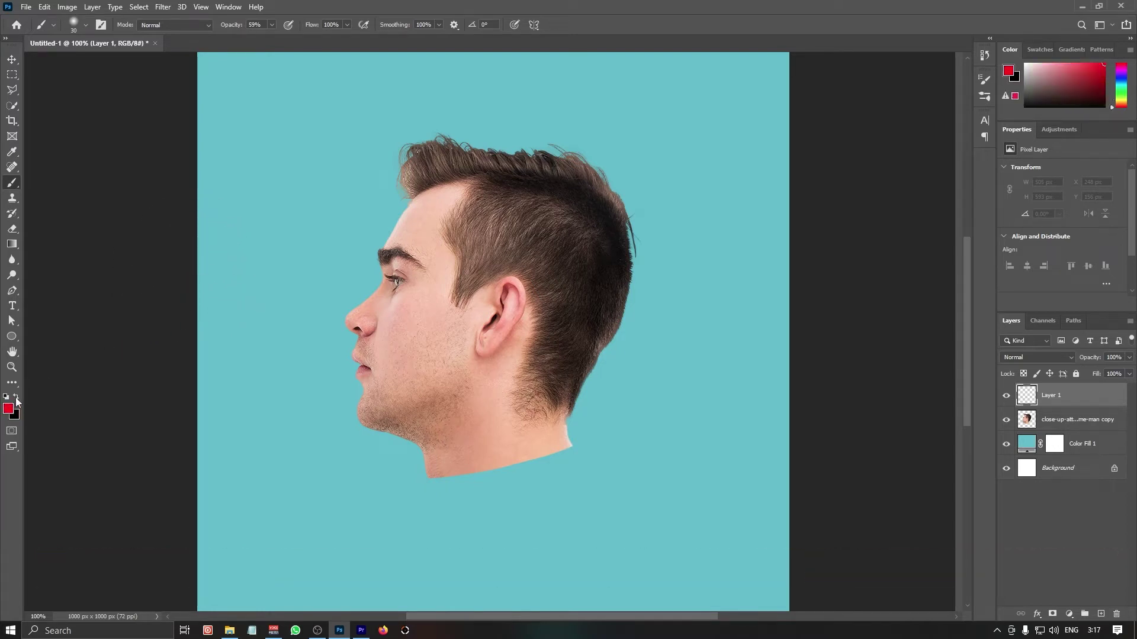
{"action": "key", "text": "bracketleft"}
{"action": "key", "text": "bracketleft"}
Paint three red guide lines across the head: above the eyebrow, under the nose through the ear, and along the jaw.
{"action": "left_click_drag", "start_coordinate": [652, 223], "coordinate": [238, 244]}
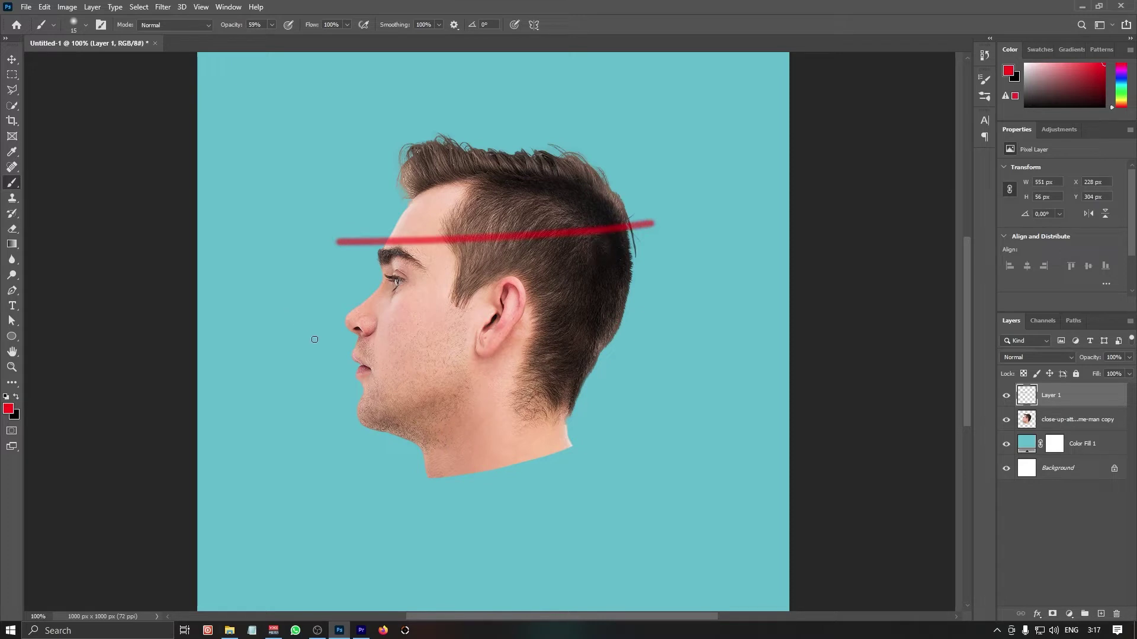
{"action": "mouse_move", "coordinate": [314, 339]}
{"action": "left_mouse_down"}
{"action": "mouse_move", "coordinate": [749, 307]}
{"action": "mouse_move", "coordinate": [735, 319]}
{"action": "left_mouse_up"}
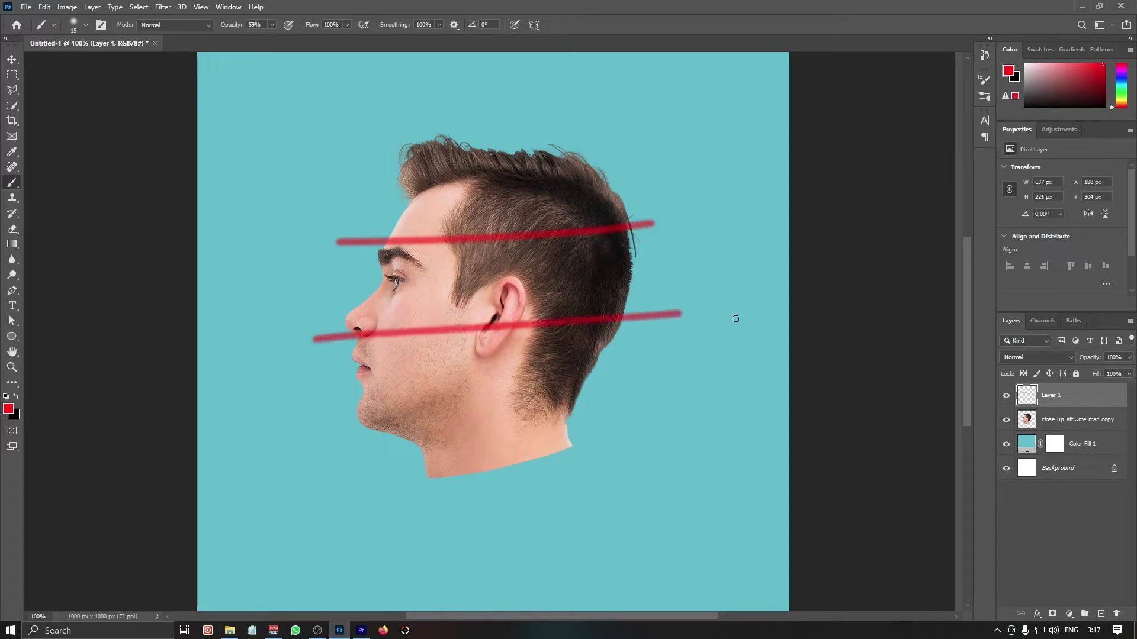
{"action": "left_click_drag", "start_coordinate": [598, 372], "coordinate": [272, 462]}
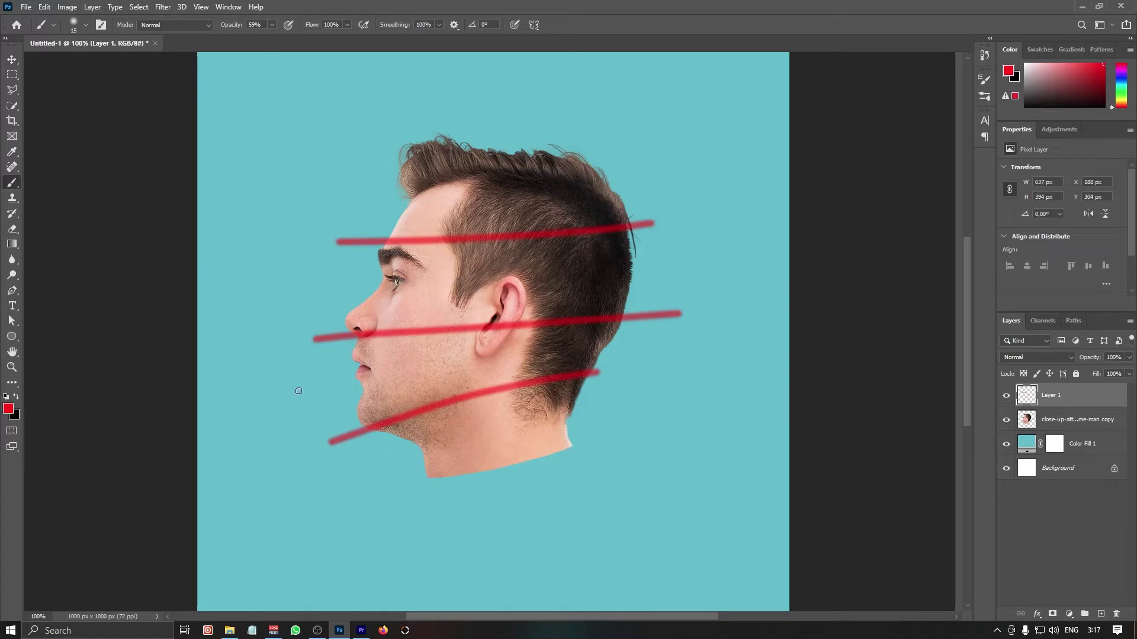
{"action": "left_click", "coordinate": [18, 61]}
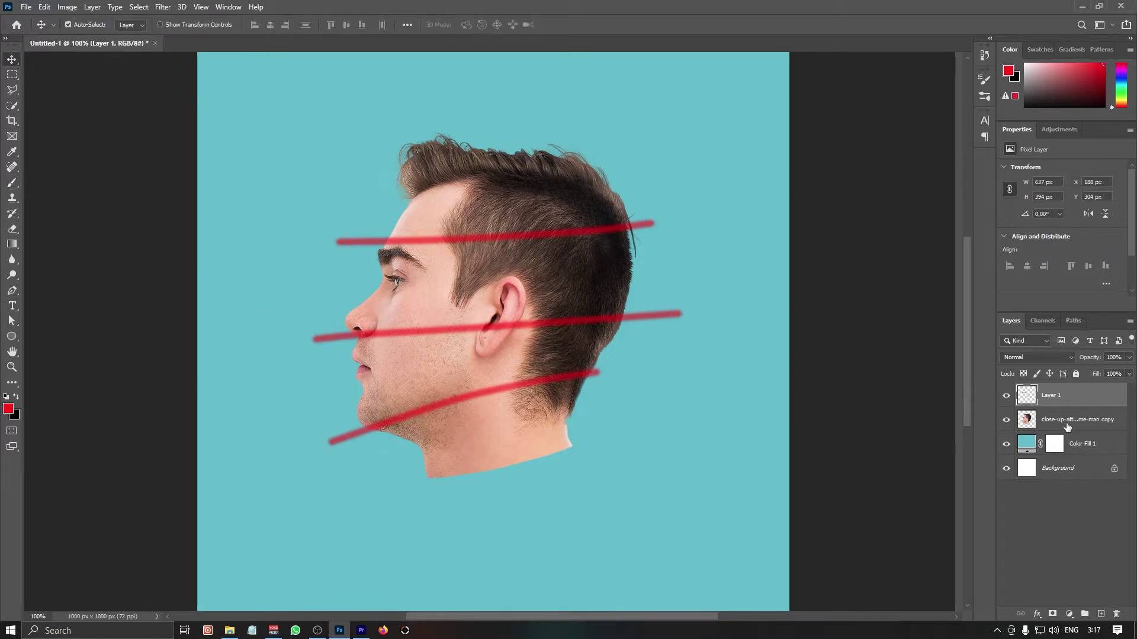
On the head cutout layer, draw a closed Pen path along the upper red guide line and around the hair above it.
{"action": "left_click", "coordinate": [1066, 421]}
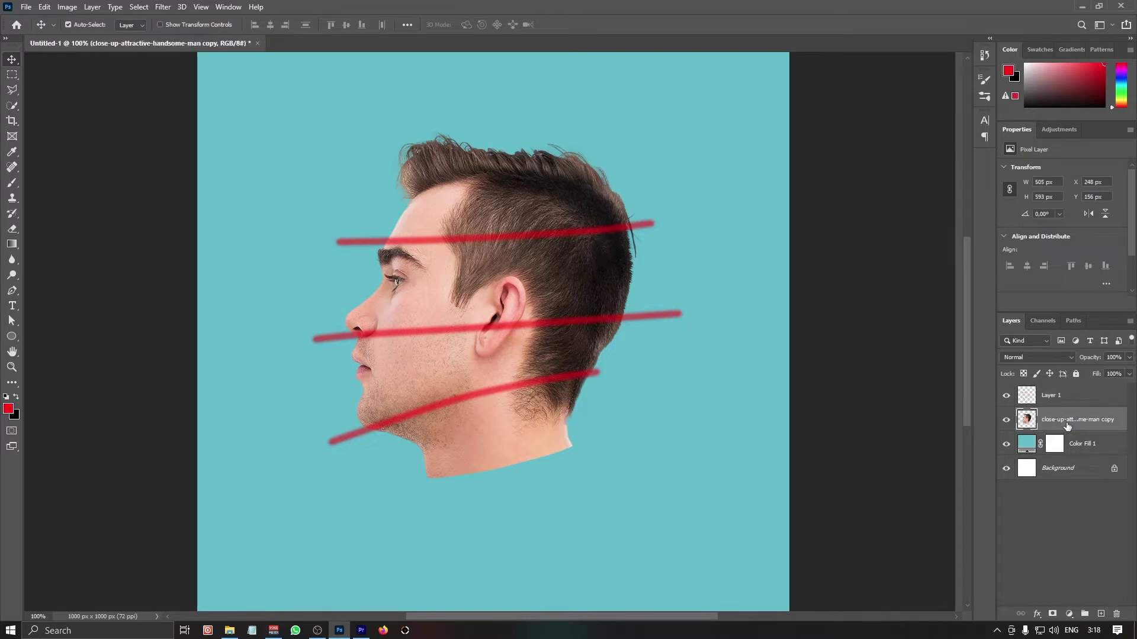
{"action": "left_click", "coordinate": [12, 291]}
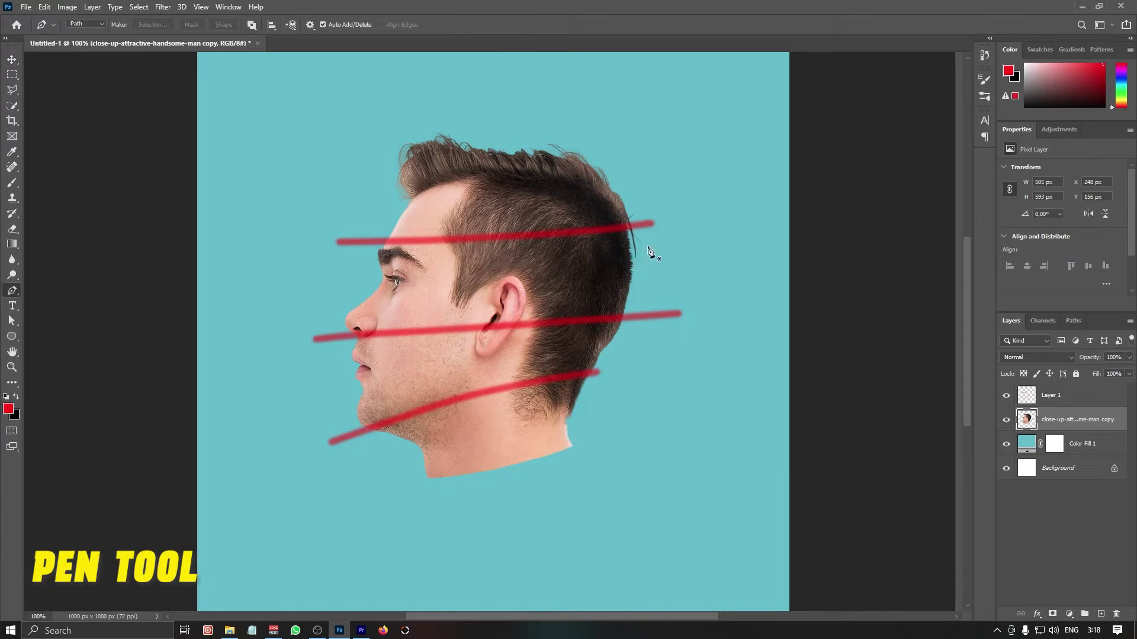
{"action": "left_click", "coordinate": [664, 223]}
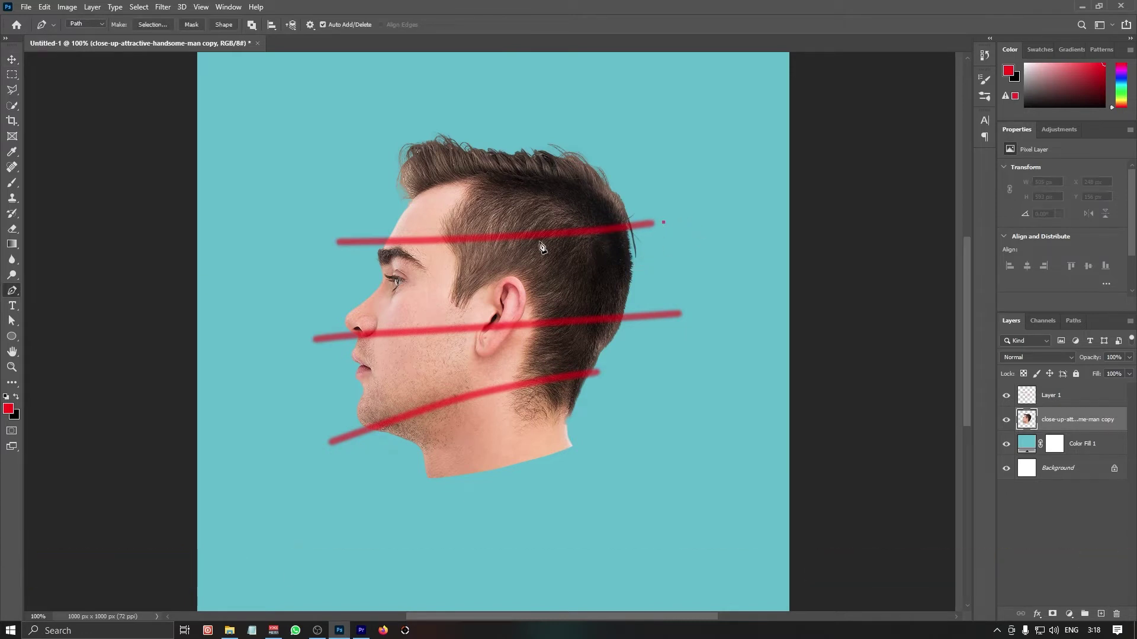
{"action": "left_click_drag", "start_coordinate": [445, 239], "coordinate": [423, 240]}
{"action": "left_click", "coordinate": [370, 240]}
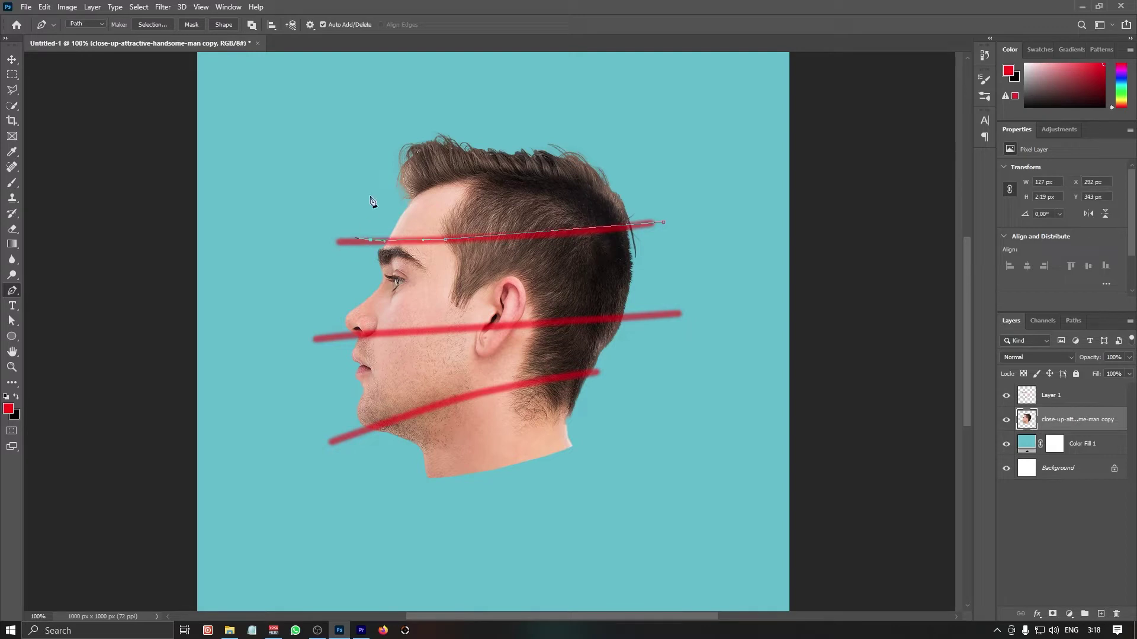
{"action": "left_click", "coordinate": [370, 181]}
{"action": "left_click", "coordinate": [377, 137]}
{"action": "left_click", "coordinate": [418, 119]}
{"action": "left_click", "coordinate": [553, 125]}
{"action": "left_click", "coordinate": [607, 146]}
{"action": "left_click", "coordinate": [654, 191]}
{"action": "left_click", "coordinate": [663, 222]}
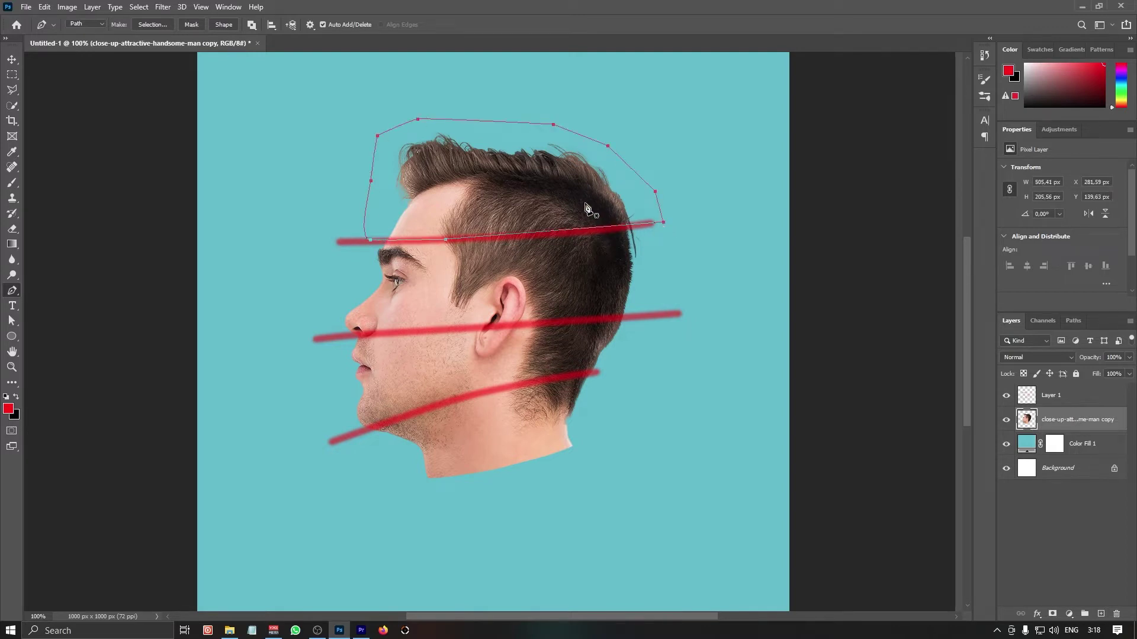
Convert the path to a selection with a 1-pixel feather and copy the selected top of the head to a new layer.
{"action": "right_click", "coordinate": [536, 186]}
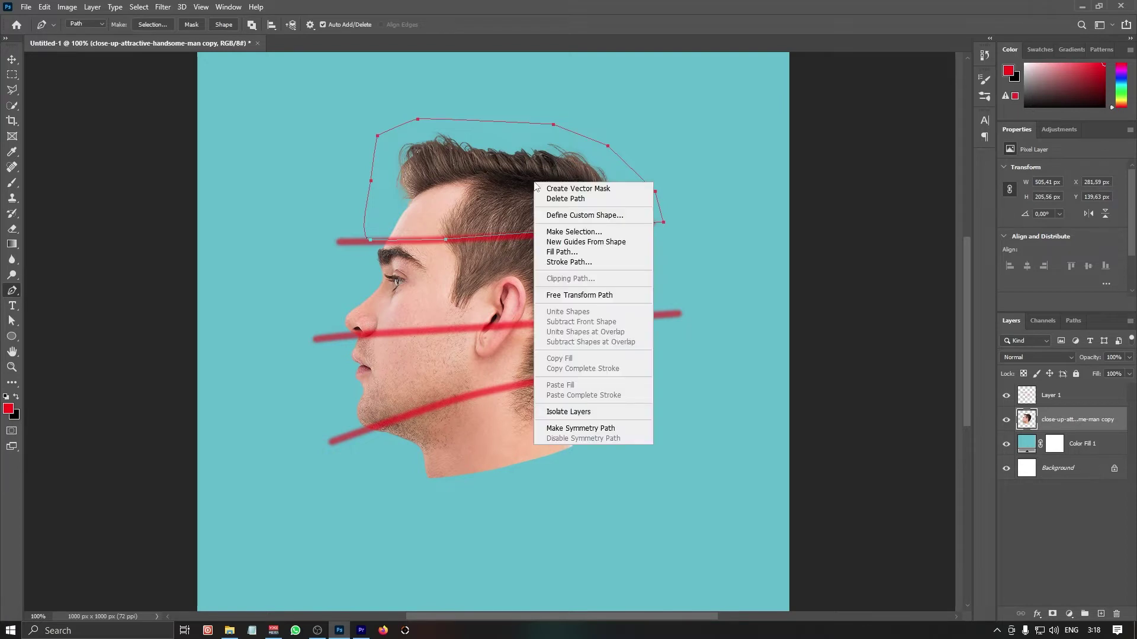
{"action": "left_click", "coordinate": [571, 232]}
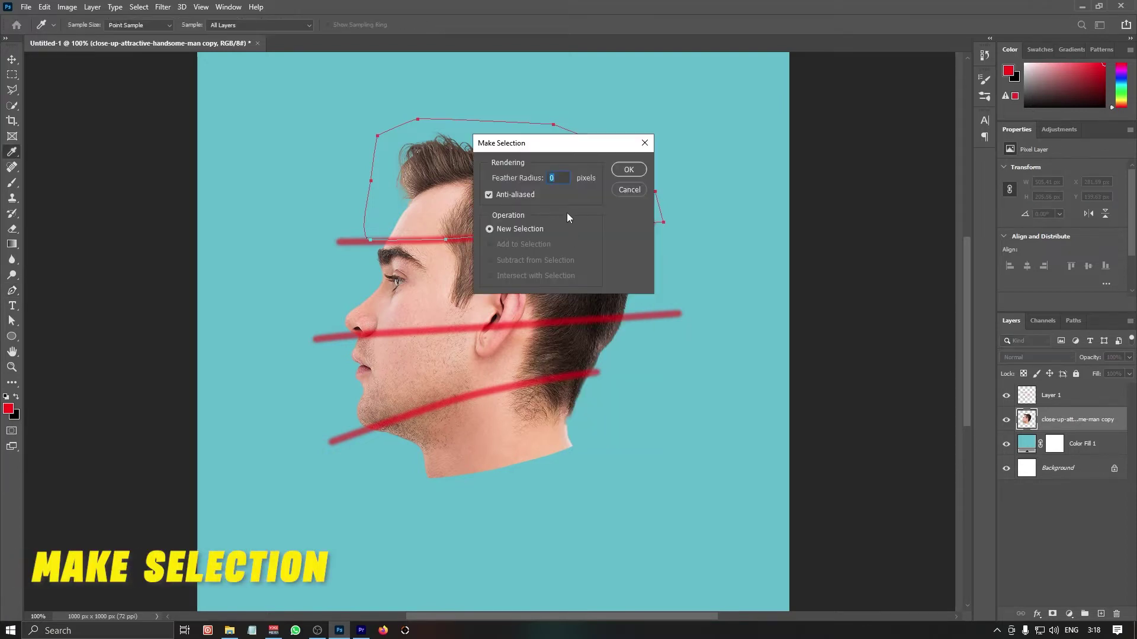
{"action": "type", "text": "1"}
{"action": "left_click", "coordinate": [629, 172]}
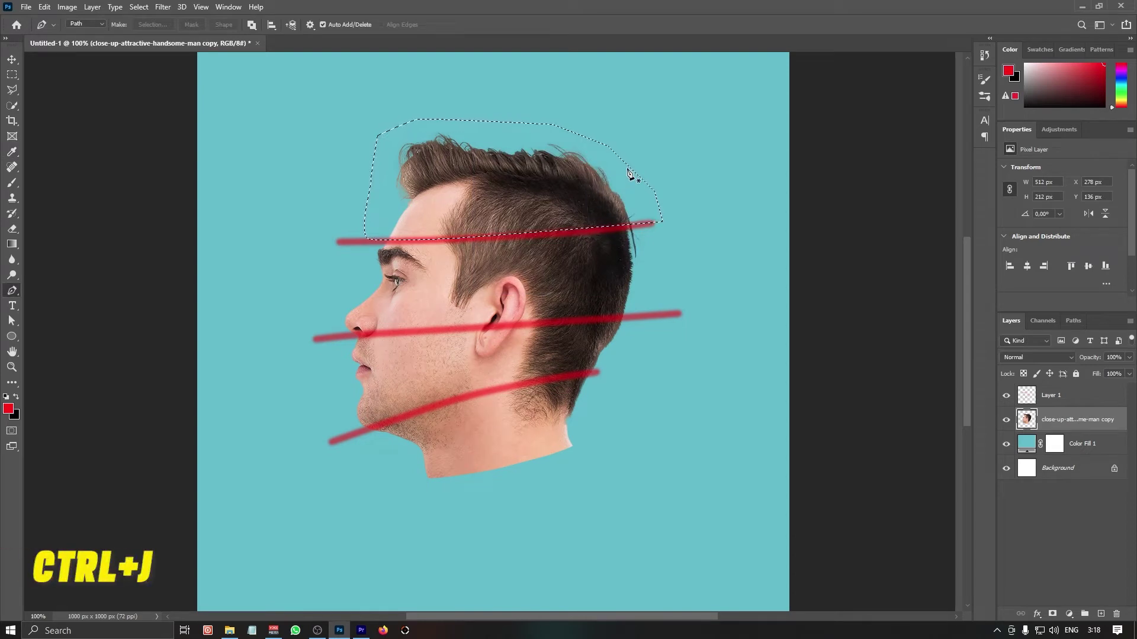
{"action": "key", "text": "ctrl+j"}
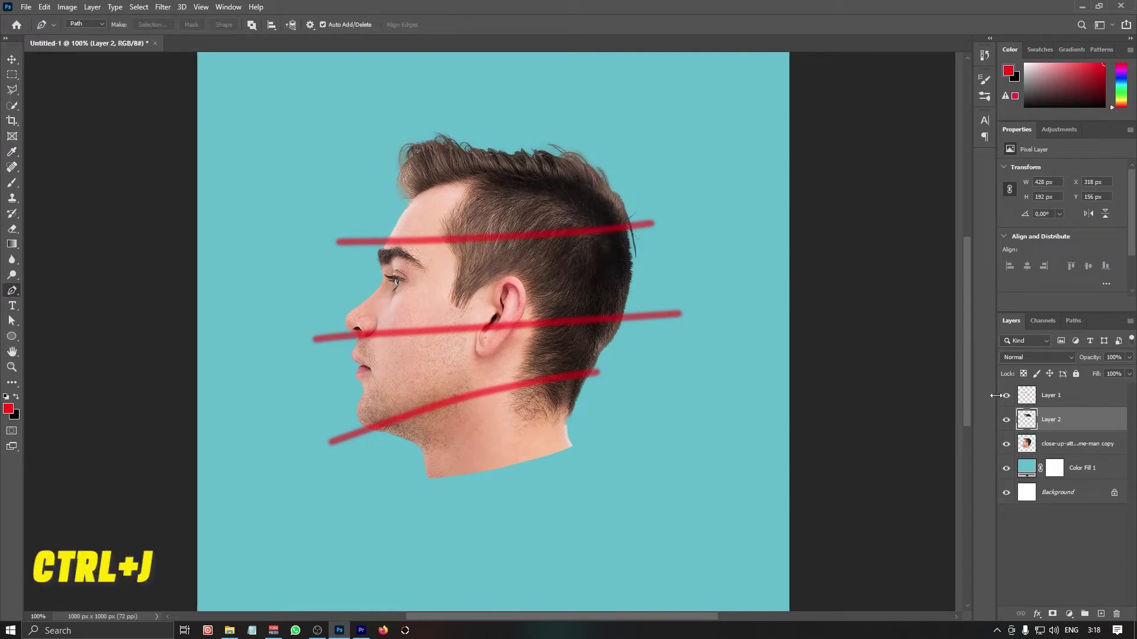
Toggle the full head layer's visibility to check the copied top slice, and hide Layer 2.
{"action": "left_click", "coordinate": [1007, 445]}
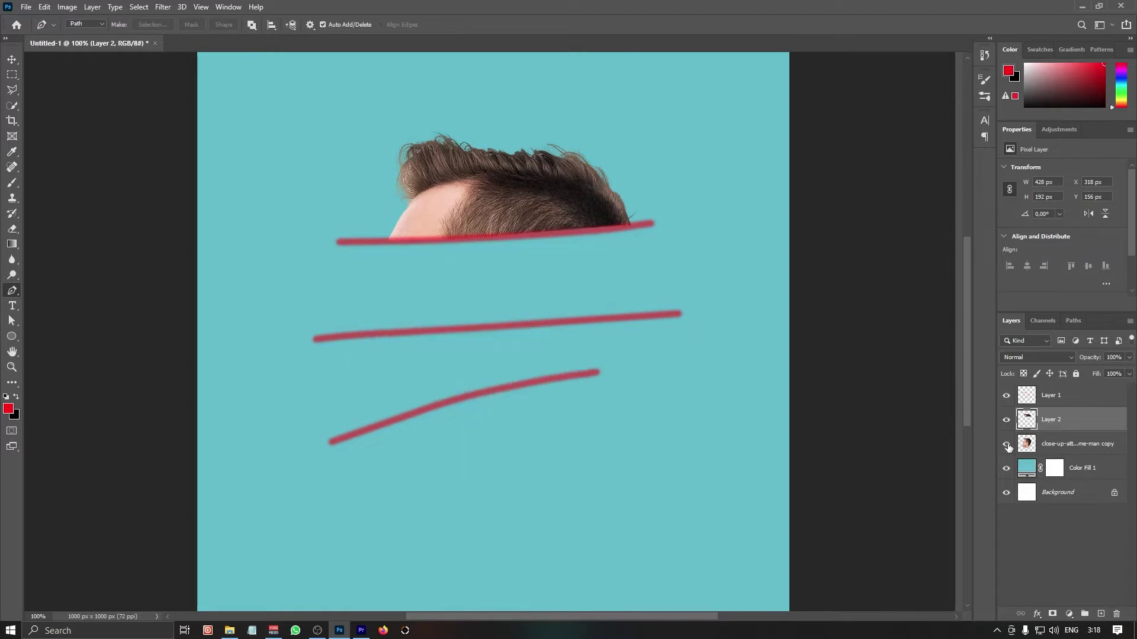
{"action": "left_click", "coordinate": [1006, 444]}
{"action": "left_click", "coordinate": [1007, 421]}
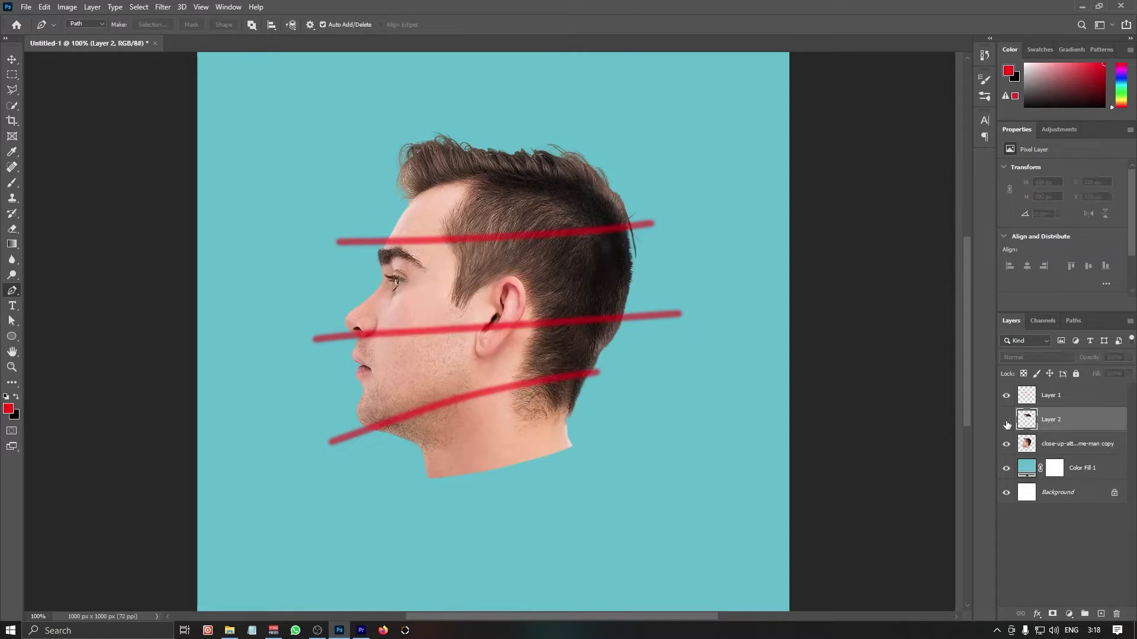
On the full head layer, draw a closed Pen path along the middle red line and slightly above the upper one, enclosing the eye section.
{"action": "left_click", "coordinate": [1055, 445]}
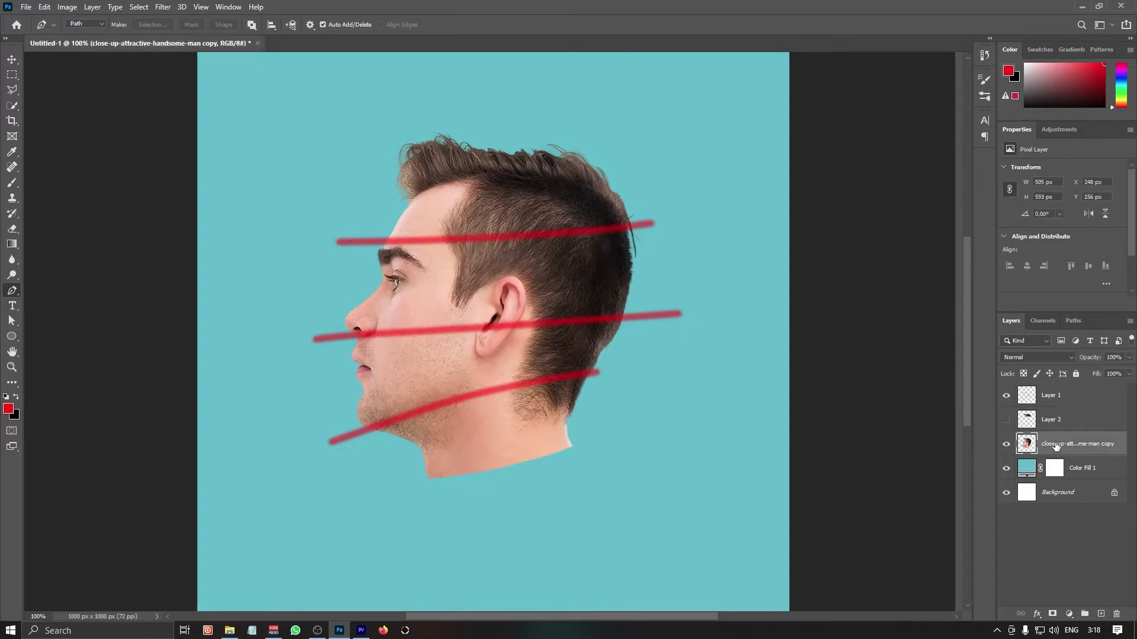
{"action": "left_click", "coordinate": [723, 309]}
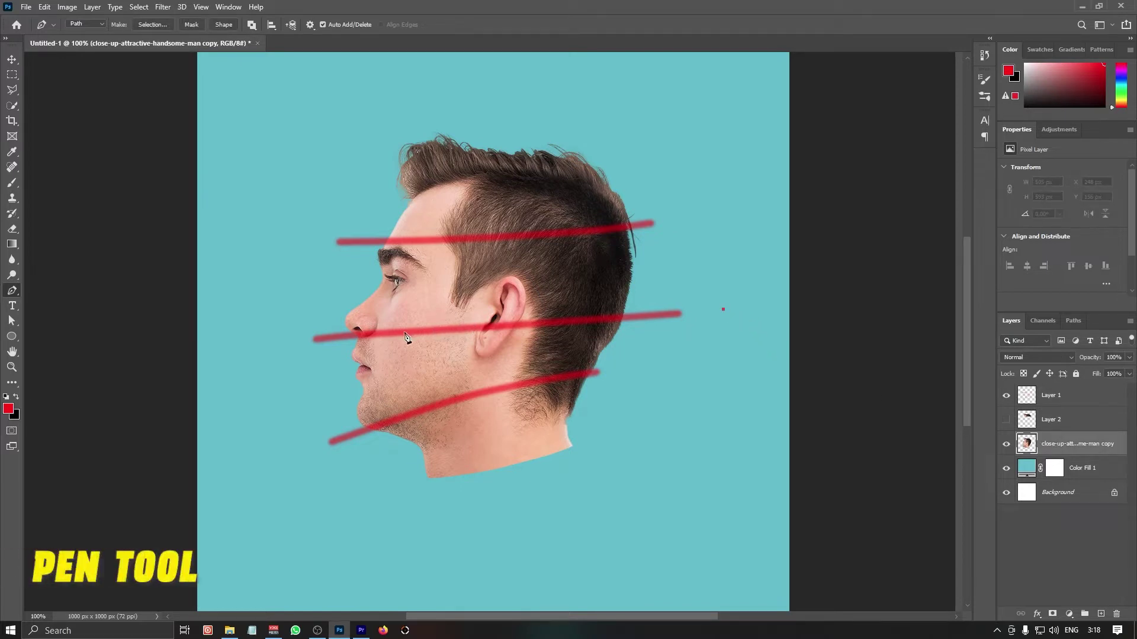
{"action": "left_click_drag", "start_coordinate": [406, 336], "coordinate": [299, 339]}
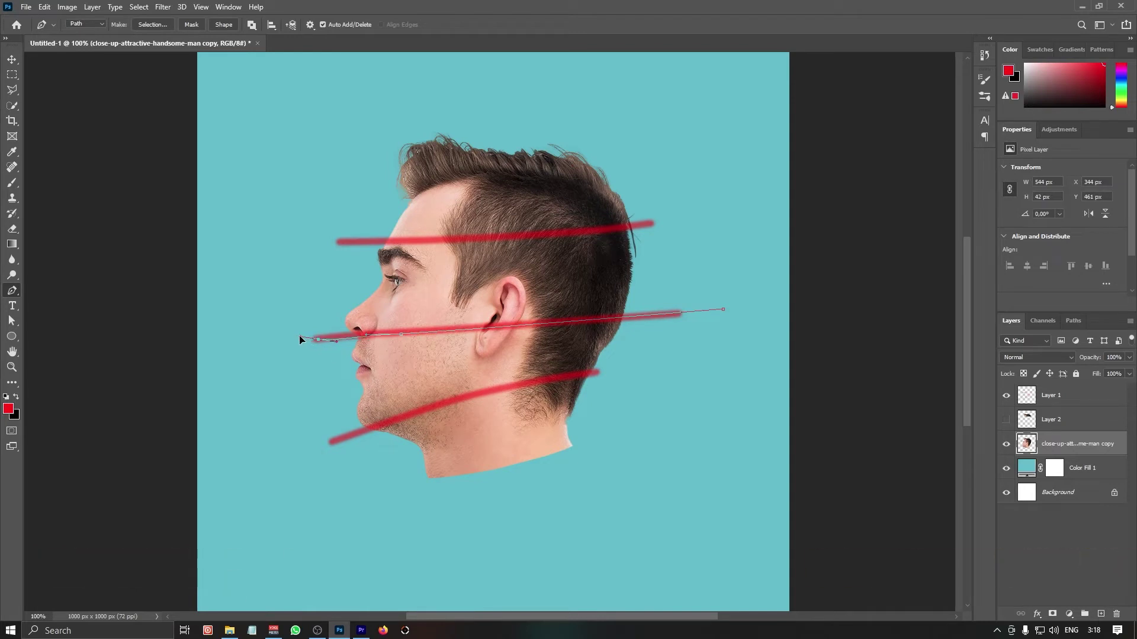
{"action": "left_click_drag", "start_coordinate": [319, 238], "coordinate": [368, 232]}
{"action": "left_click", "coordinate": [593, 221]}
{"action": "left_click", "coordinate": [654, 199]}
{"action": "left_click", "coordinate": [684, 212]}
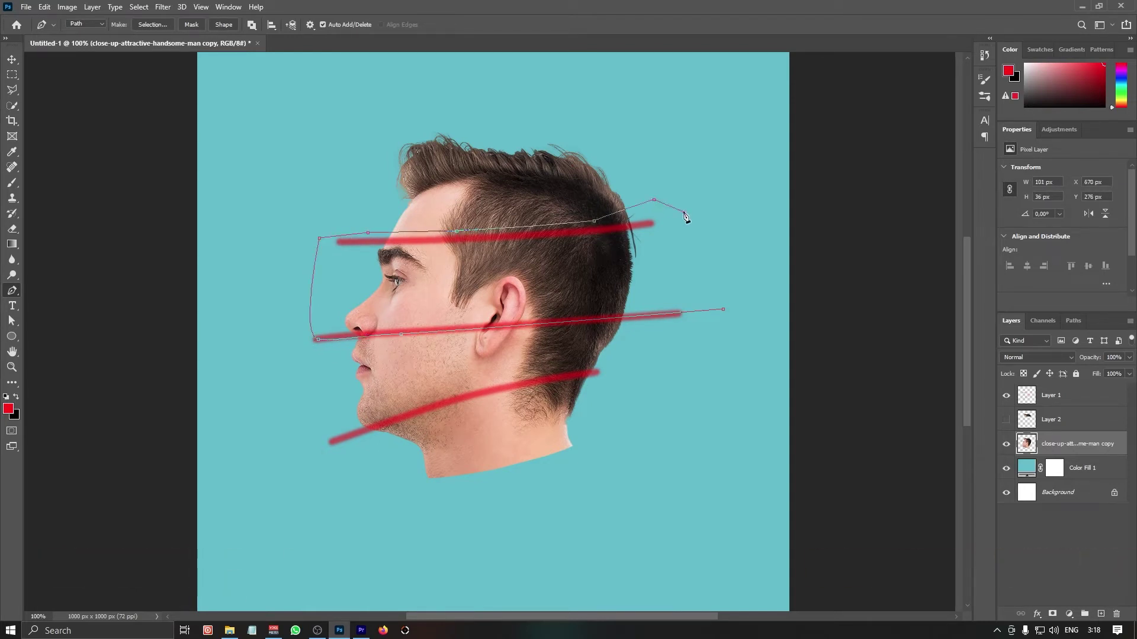
{"action": "left_click", "coordinate": [723, 310]}
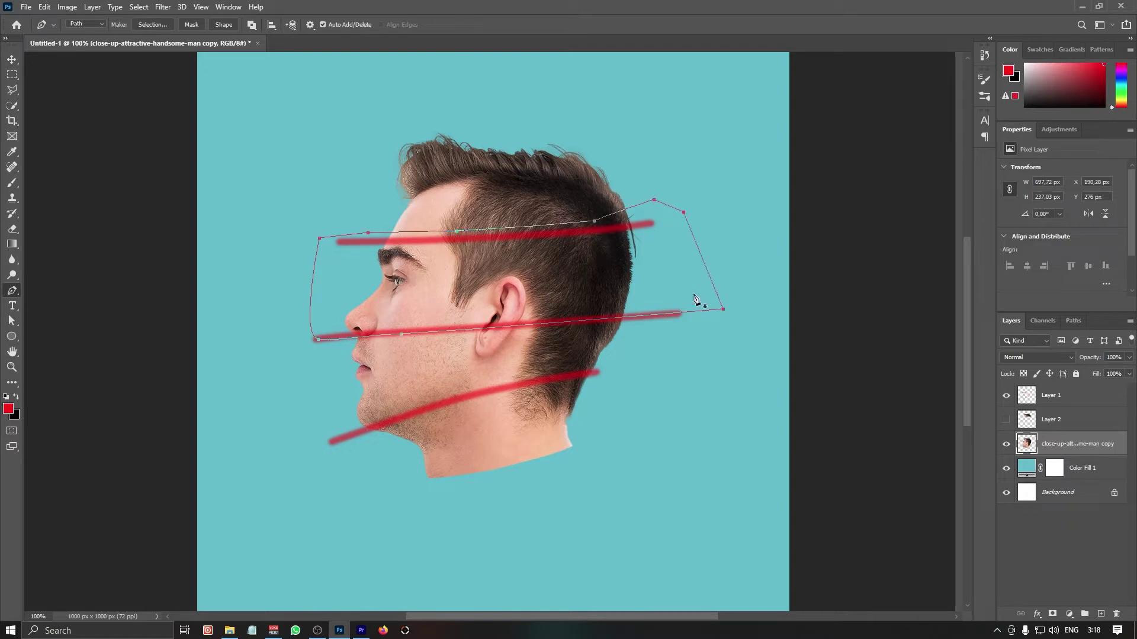
Turn the eye-section path into a selection with a 1-pixel feather and copy that slice to a new layer.
{"action": "right_click", "coordinate": [560, 271]}
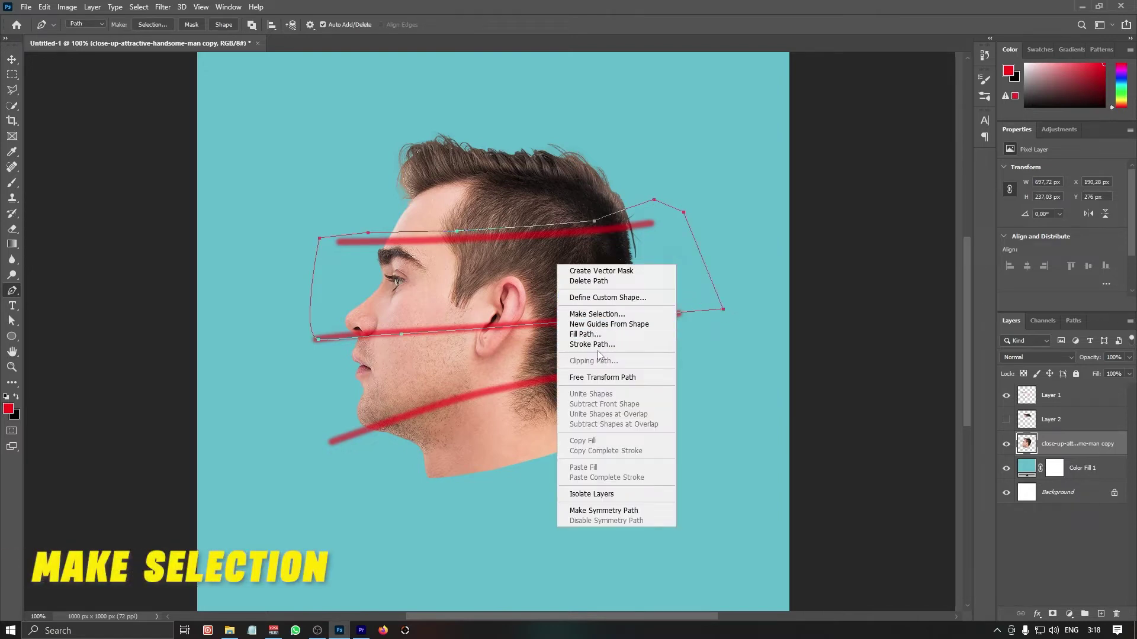
{"action": "left_click", "coordinate": [609, 315]}
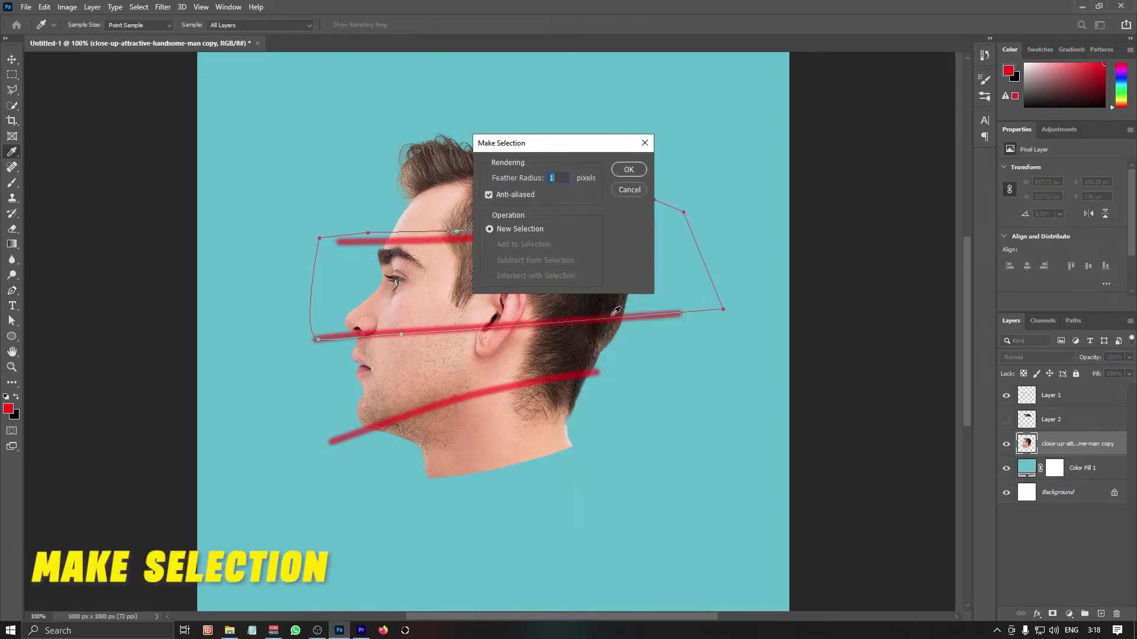
{"action": "left_click", "coordinate": [628, 171]}
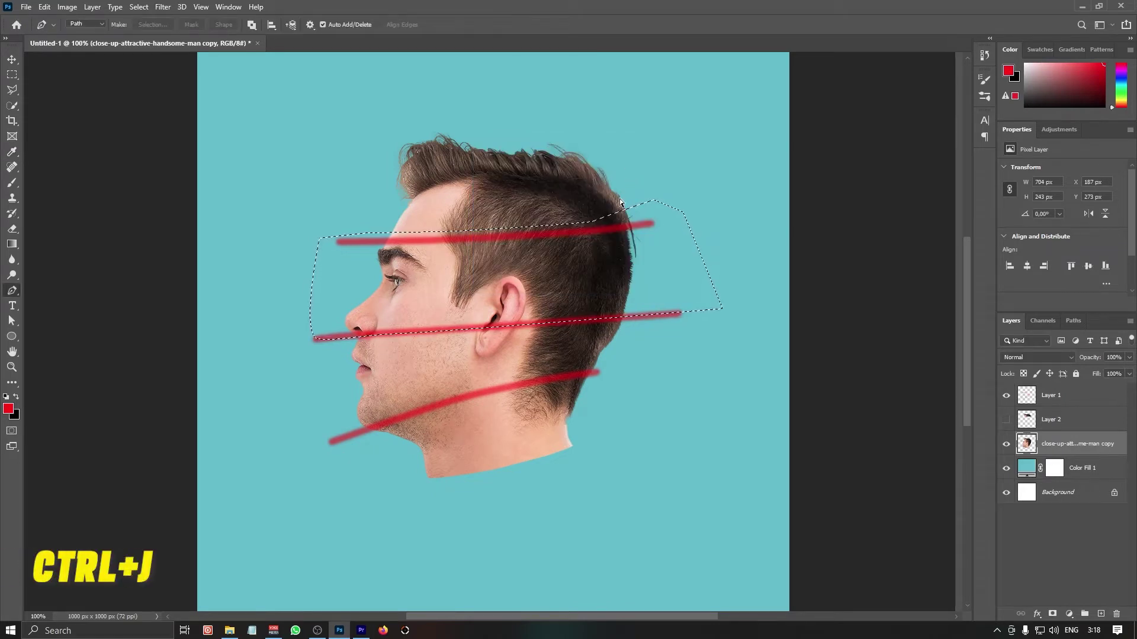
{"action": "key", "text": "ctrl+j"}
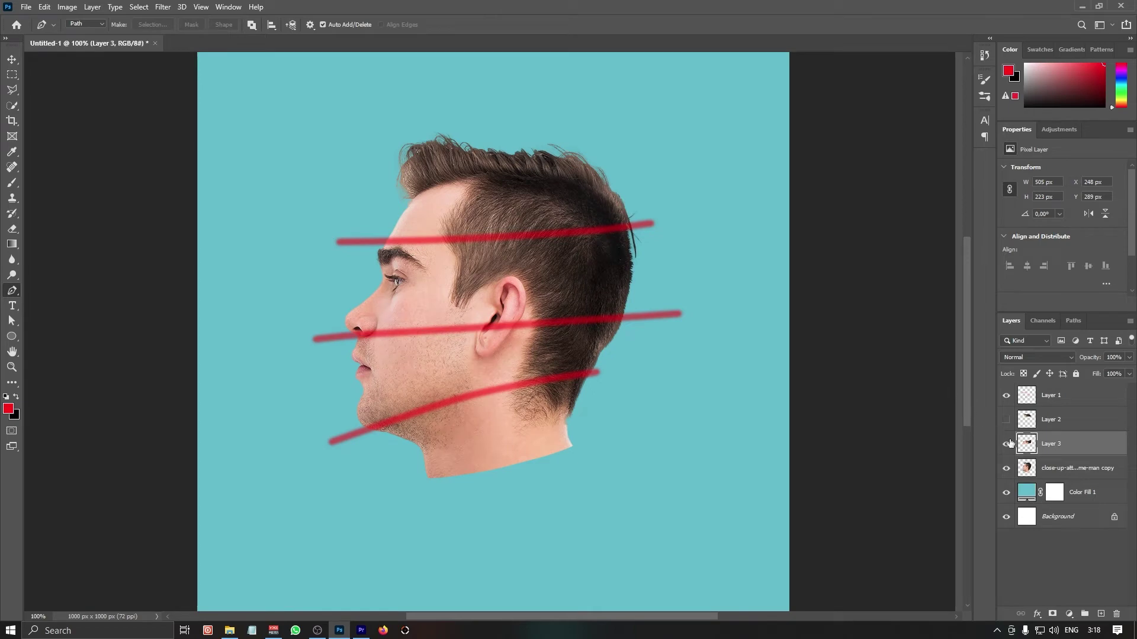
Toggle the full head layer's visibility to check the eye-section slice, and hide Layer 3.
{"action": "left_click", "coordinate": [1006, 468]}
{"action": "left_click", "coordinate": [1007, 469]}
{"action": "left_click", "coordinate": [1006, 468]}
{"action": "left_click", "coordinate": [1006, 468]}
{"action": "left_click", "coordinate": [1006, 444]}
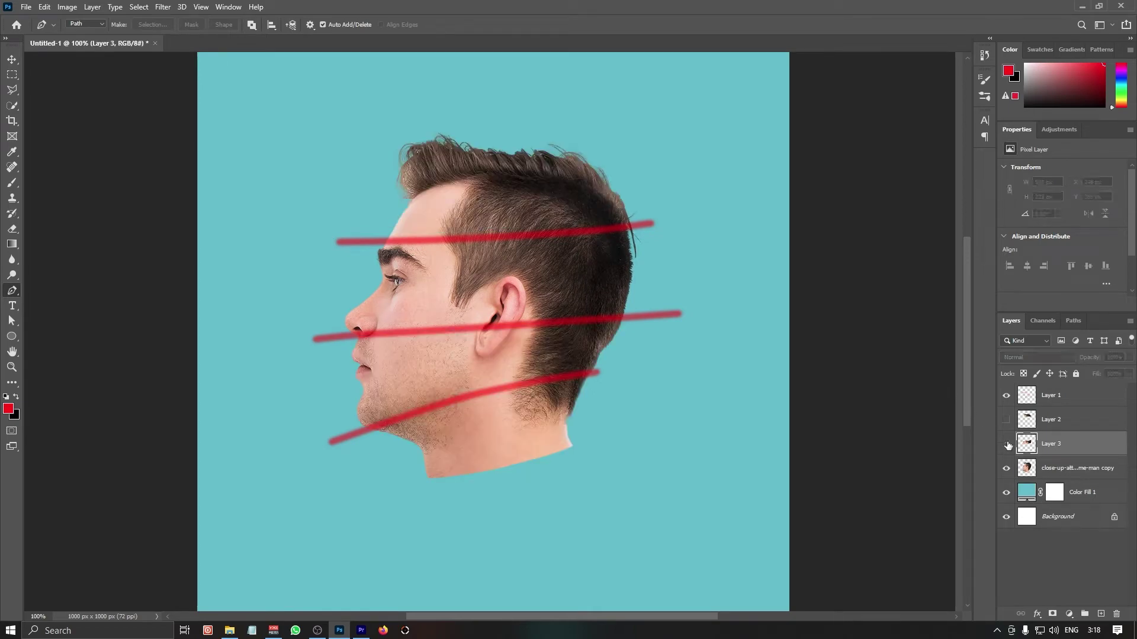
On the full head layer, draw a closed Pen path along the lowest red line and slightly above the middle one, enclosing the mouth section.
{"action": "left_click", "coordinate": [1063, 472]}
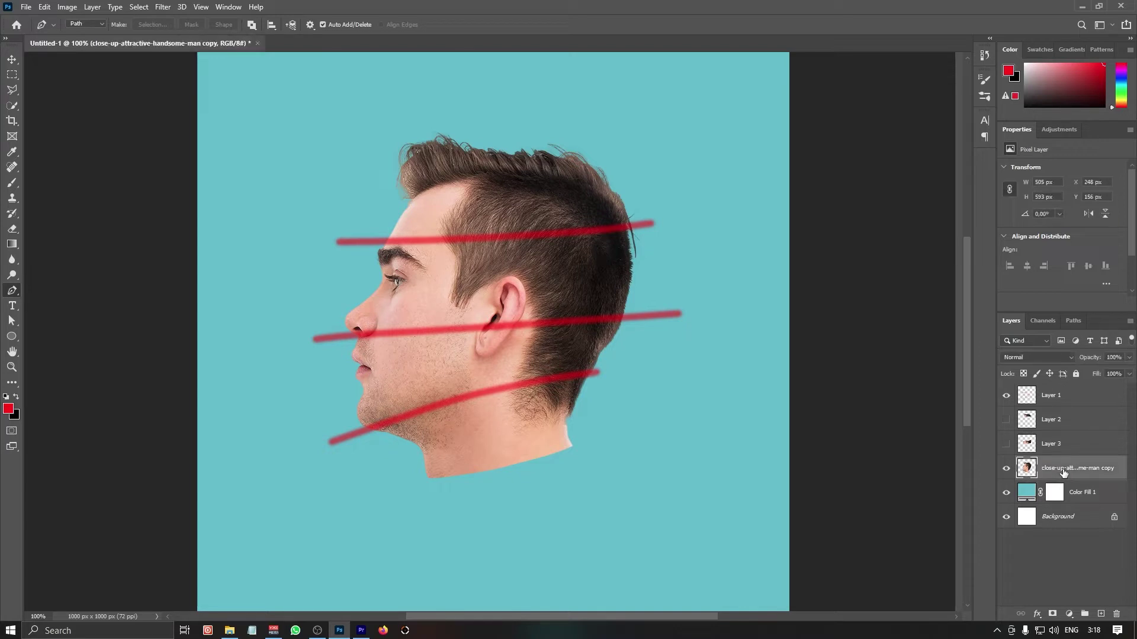
{"action": "left_click", "coordinate": [638, 366]}
{"action": "left_click_drag", "start_coordinate": [410, 413], "coordinate": [330, 437]}
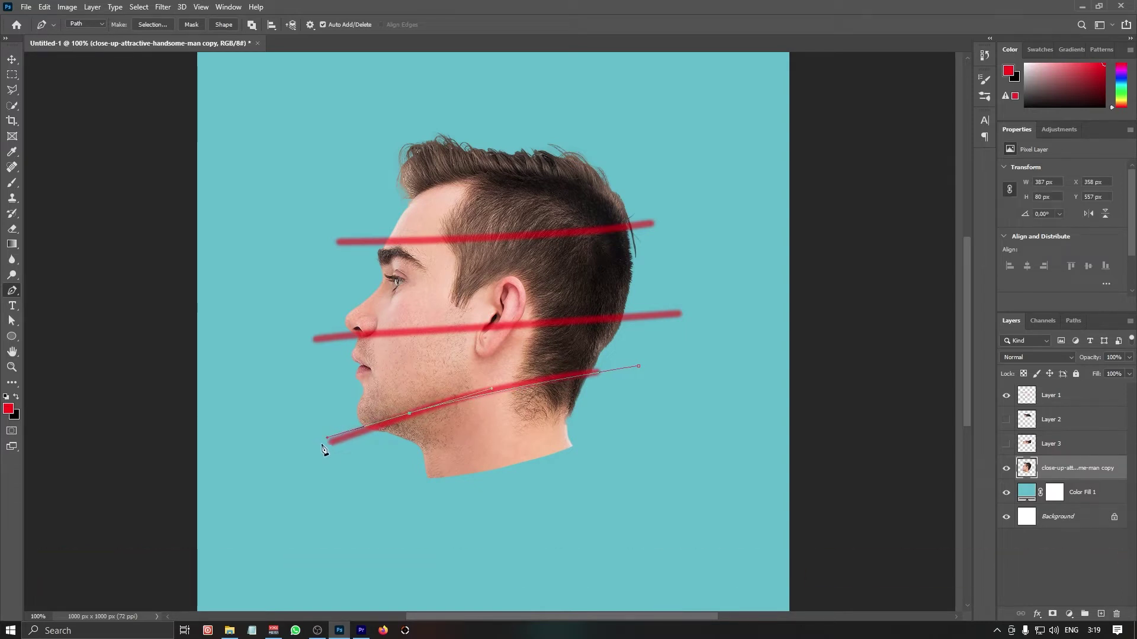
{"action": "left_click", "coordinate": [321, 444]}
{"action": "left_click_drag", "start_coordinate": [324, 337], "coordinate": [430, 314]}
{"action": "left_click_drag", "start_coordinate": [524, 304], "coordinate": [642, 303]}
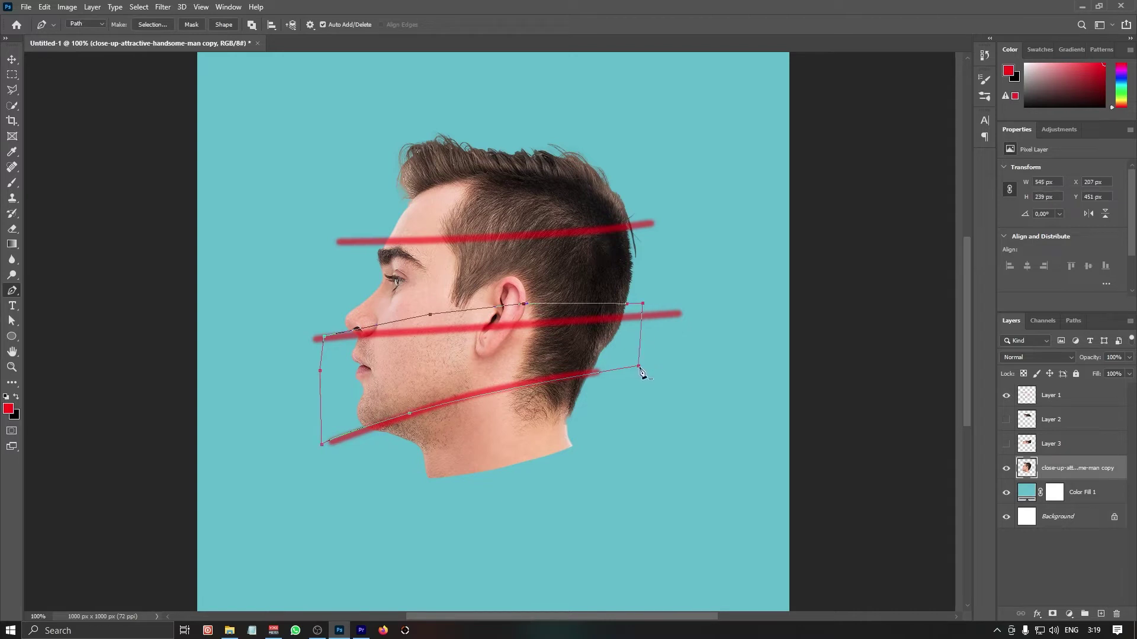
Make a selection from the mouth-section path with a 1-pixel feather and copy that slice to a new layer.
{"action": "right_click", "coordinate": [570, 348]}
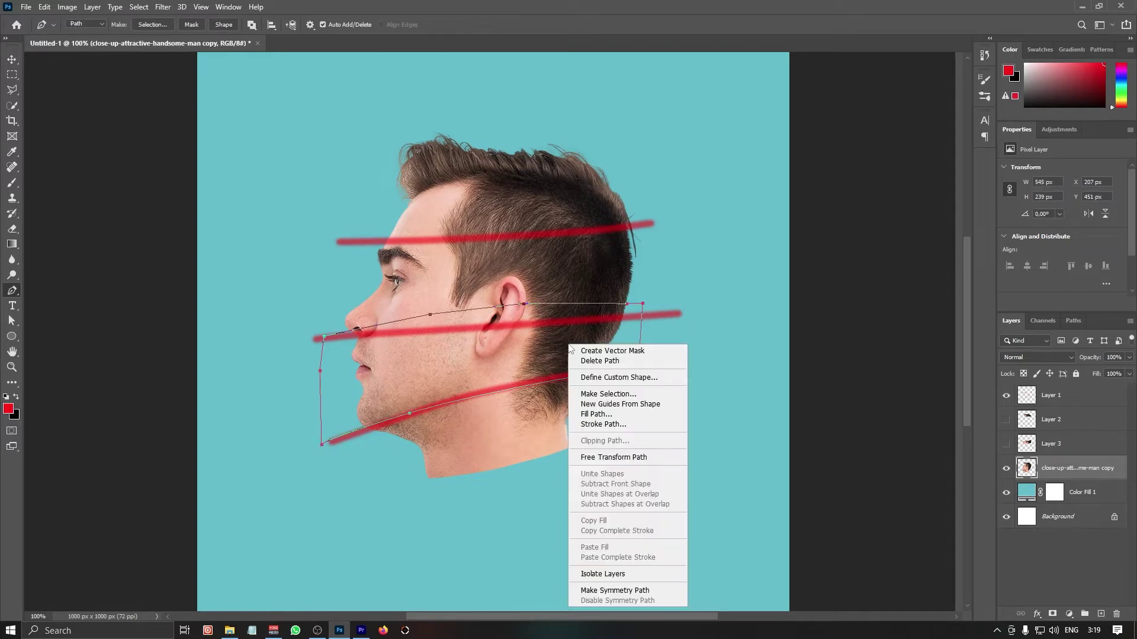
{"action": "left_click", "coordinate": [601, 394]}
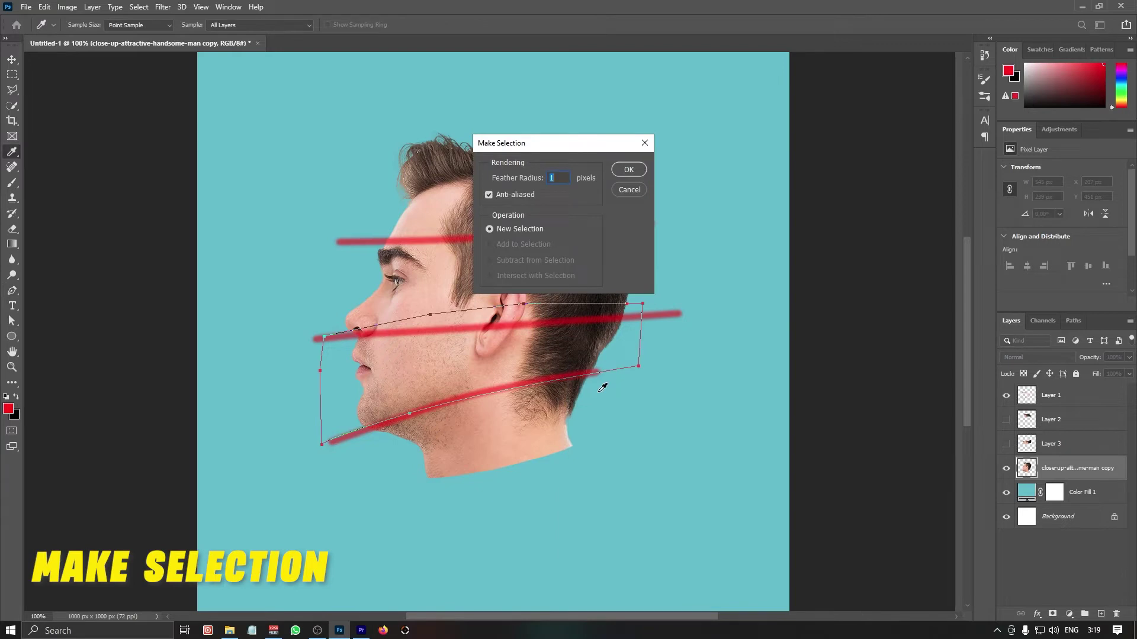
{"action": "left_click", "coordinate": [629, 170]}
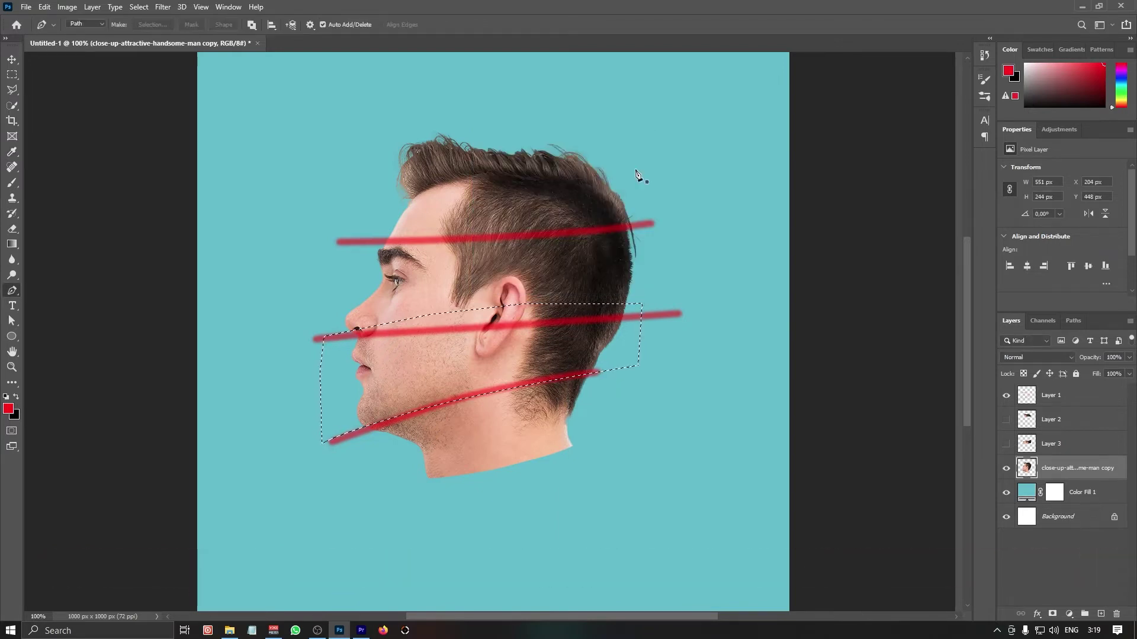
{"action": "key", "text": "ctrl+j"}
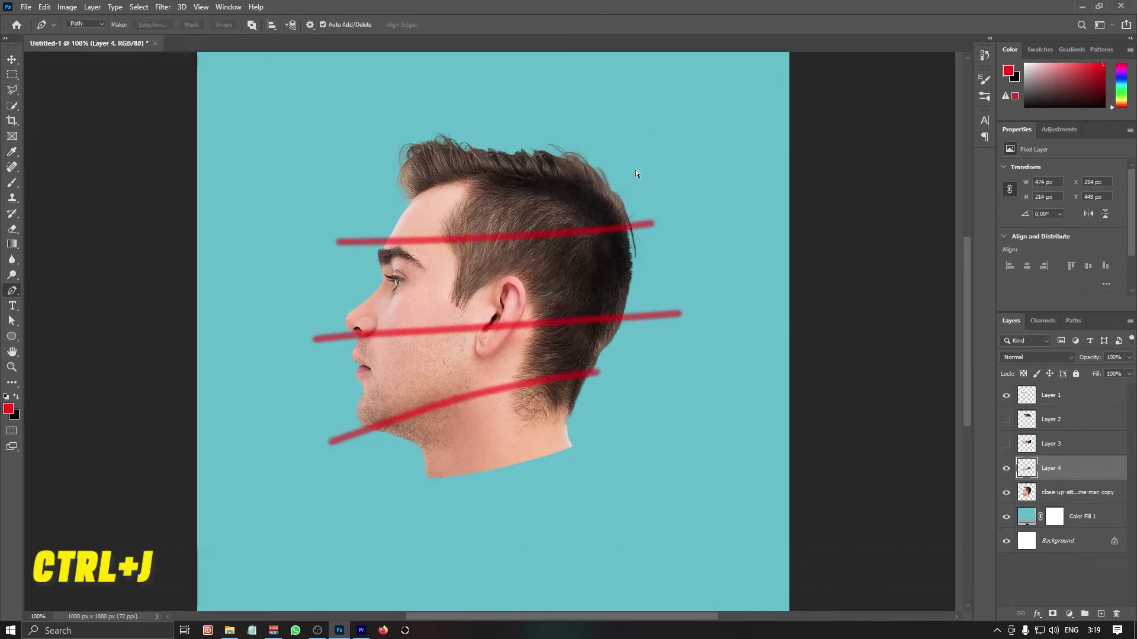
Toggle the full head layer's visibility to check the mouth-section slice, and leave Layers 3 and 4 visible.
{"action": "left_click", "coordinate": [1006, 495]}
{"action": "left_click", "coordinate": [1006, 495]}
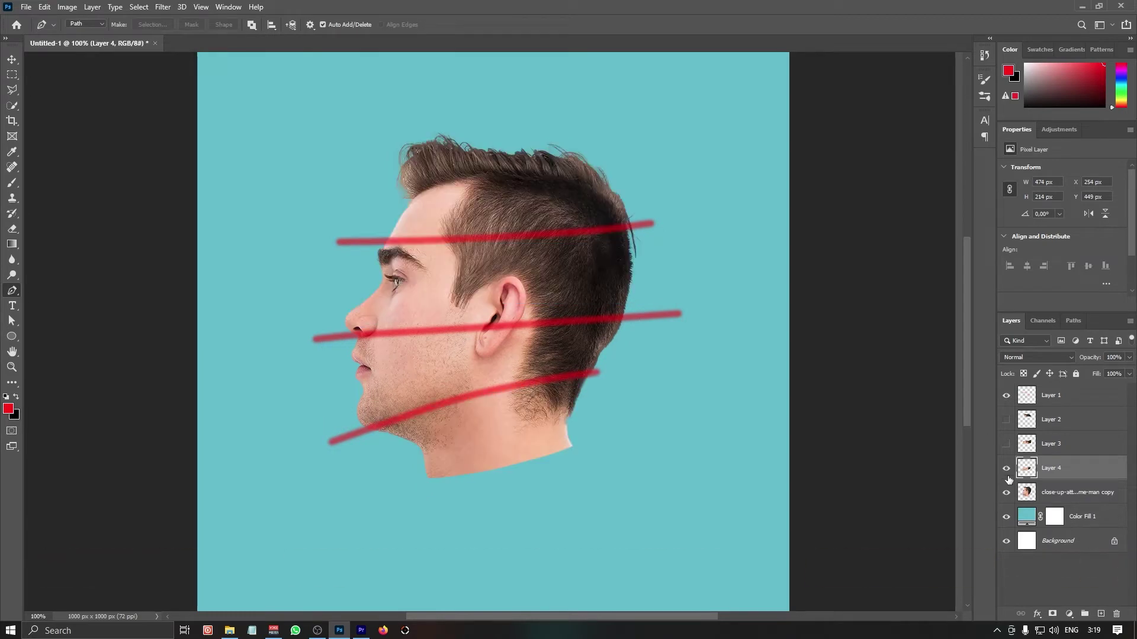
{"action": "left_click", "coordinate": [1007, 468]}
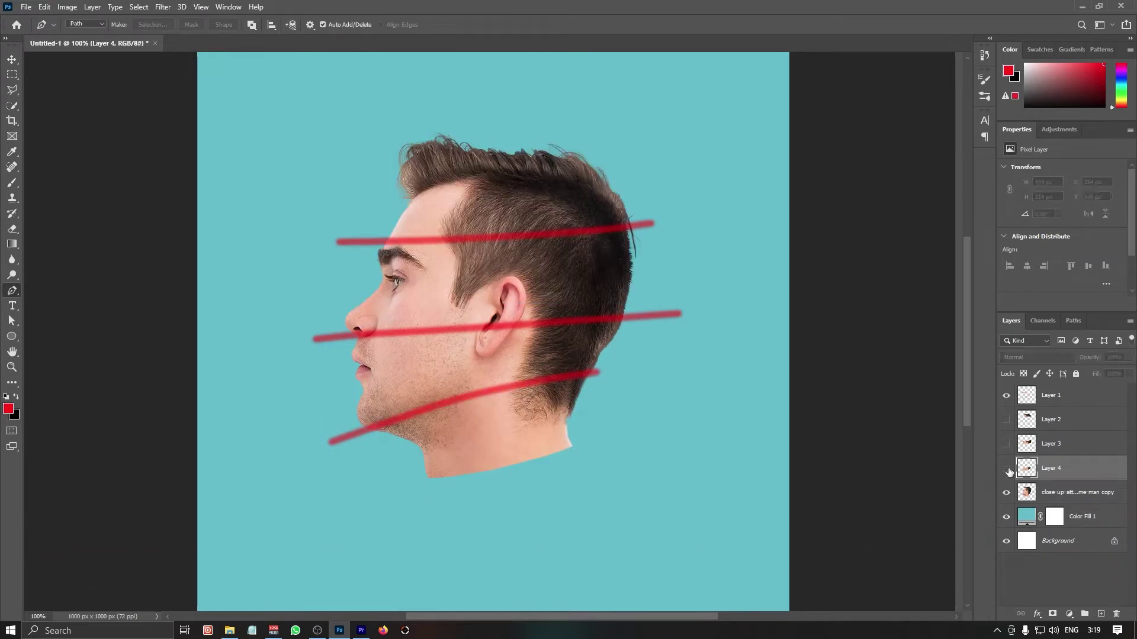
{"action": "left_click_drag", "start_coordinate": [1008, 470], "coordinate": [1007, 444]}
Erase Layer 2's outline area from Layer 3 with a 300 px eraser, hiding the full head layer and showing Layer 2.
{"action": "left_click", "coordinate": [1040, 437]}
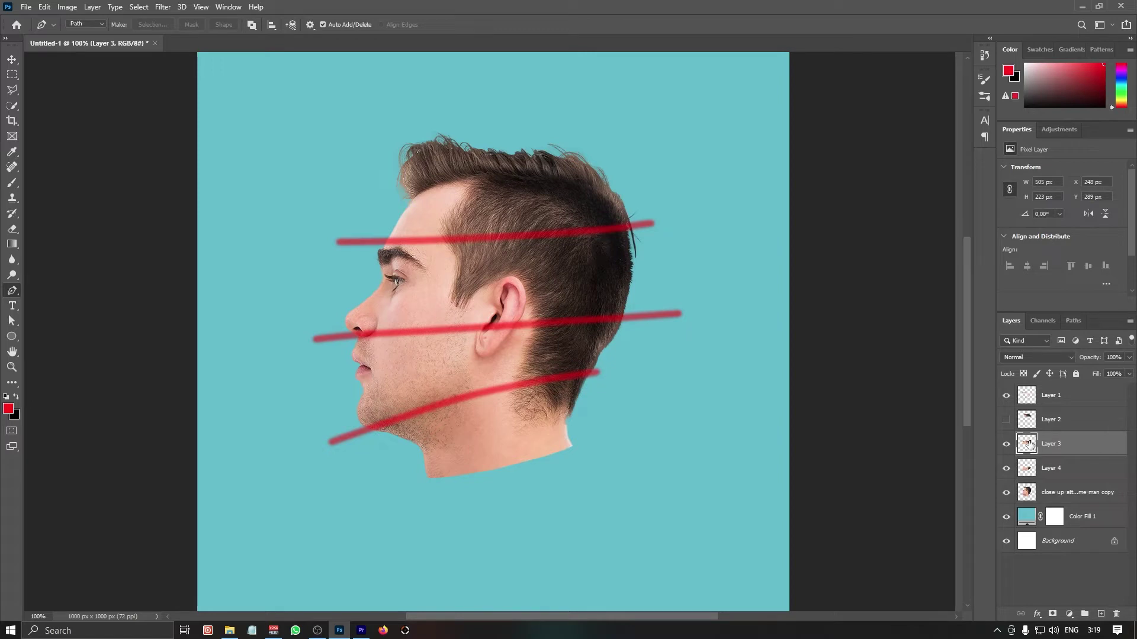
{"action": "left_click", "coordinate": [1028, 421], "text": "ctrl"}
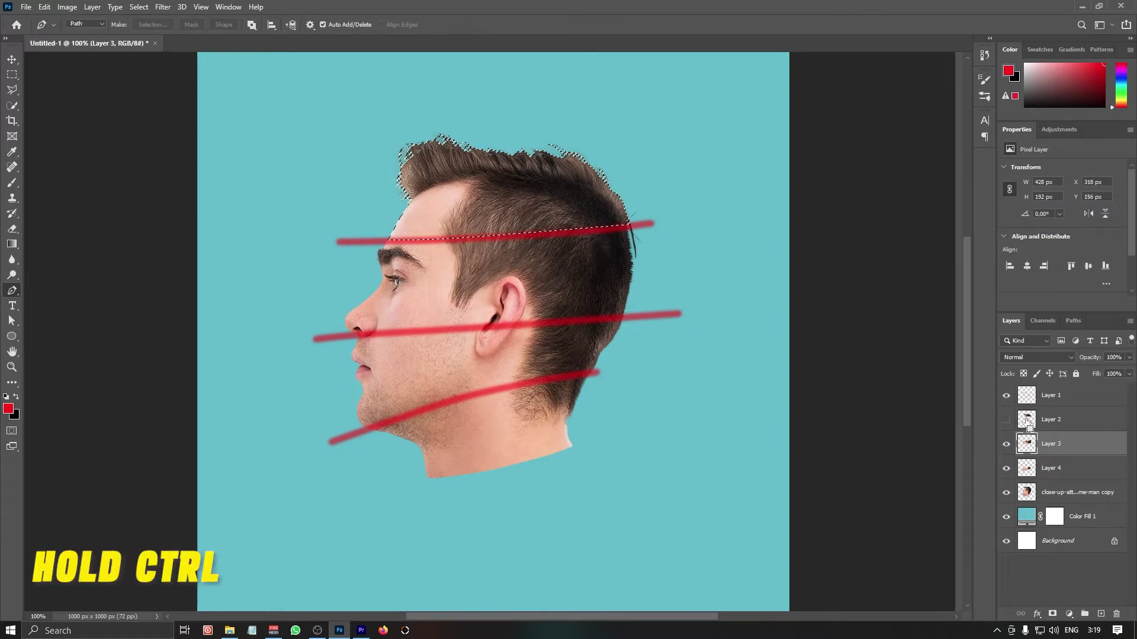
{"action": "left_click", "coordinate": [12, 229]}
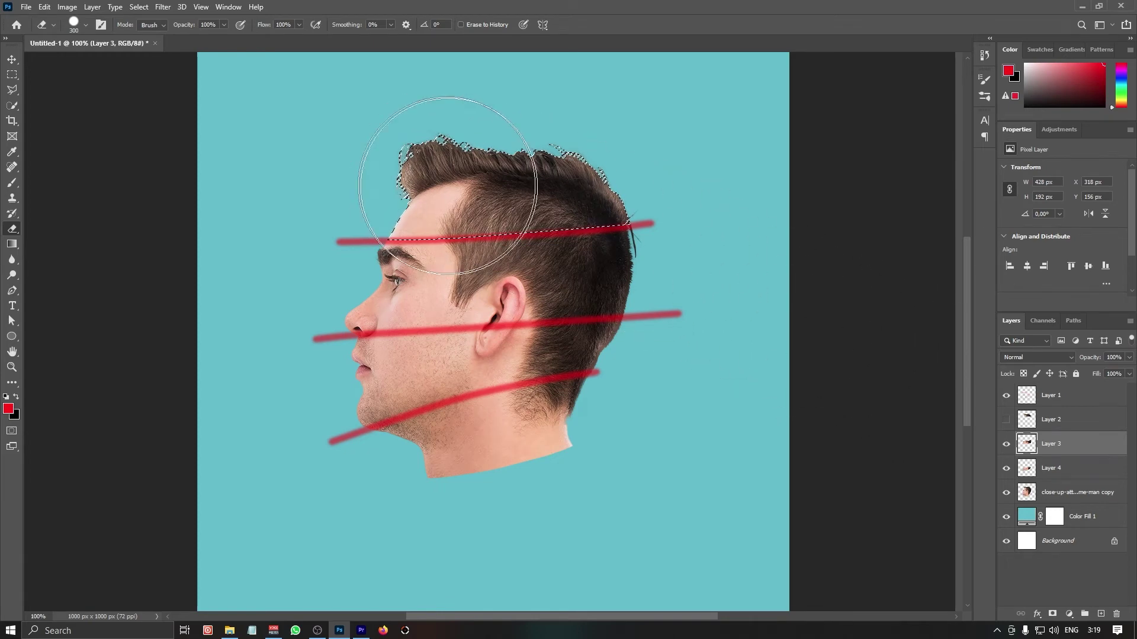
{"action": "left_click", "coordinate": [1006, 493]}
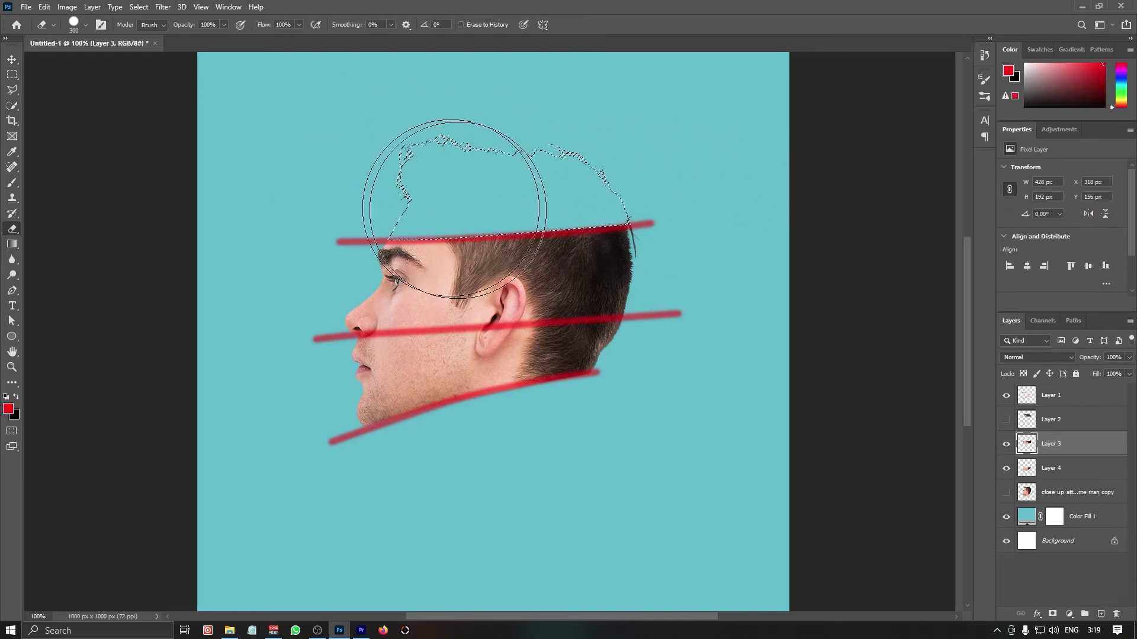
{"action": "left_click", "coordinate": [1006, 420]}
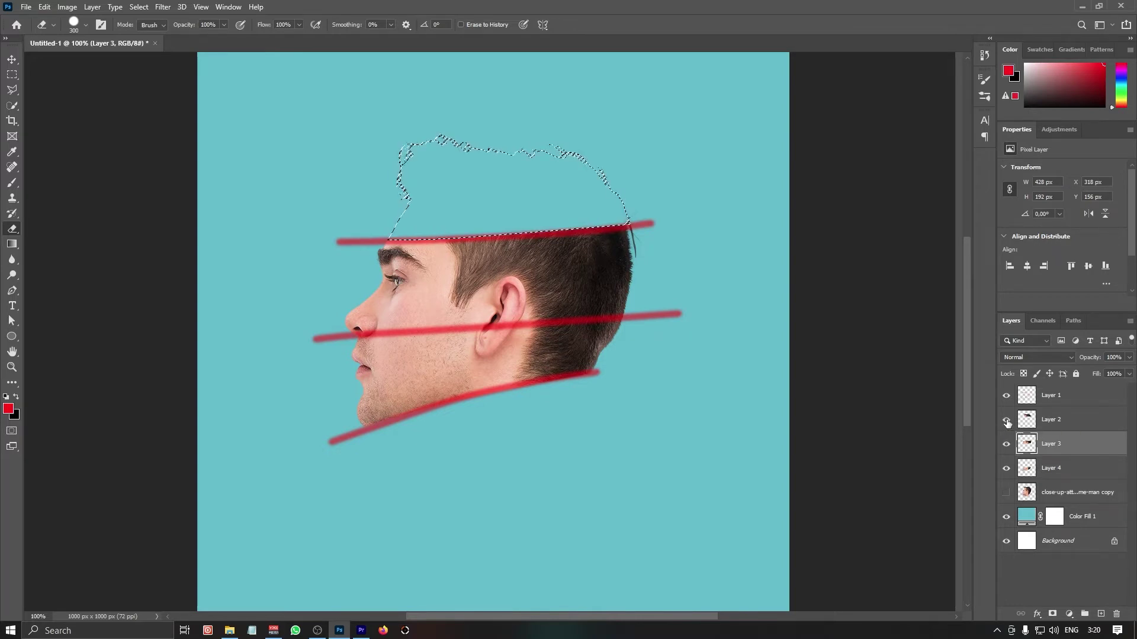
Hide Layers 2 and 3, then erase Layer 3's outline area from Layer 4 and clear the selection.
{"action": "left_click", "coordinate": [1006, 419]}
{"action": "left_click", "coordinate": [1006, 420]}
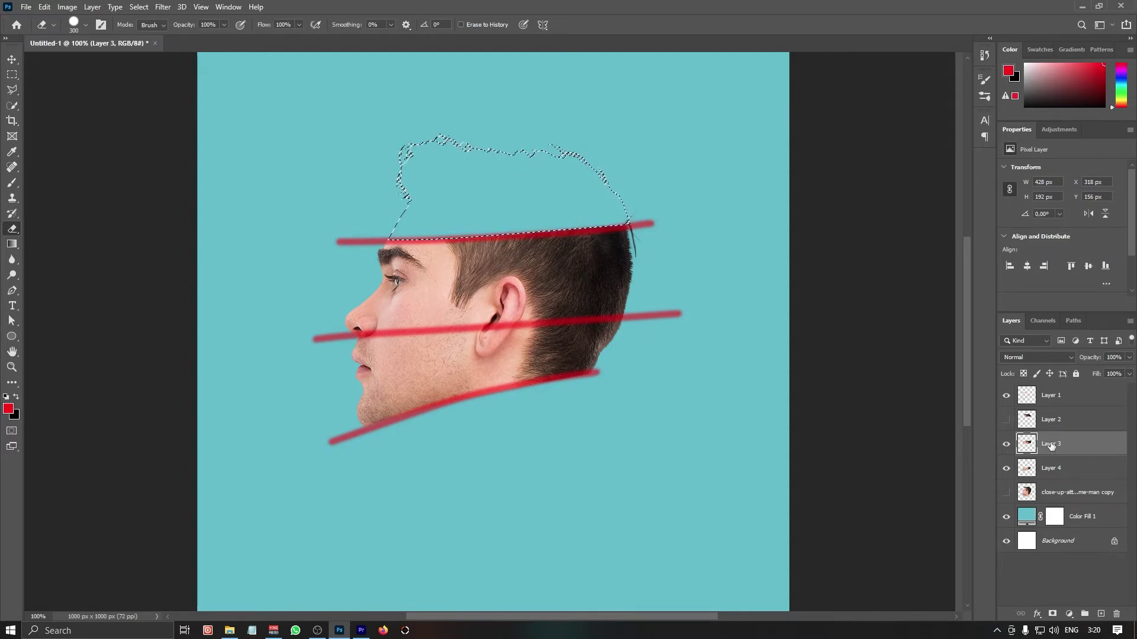
{"action": "key", "text": "ctrl+d"}
{"action": "left_click", "coordinate": [1007, 445]}
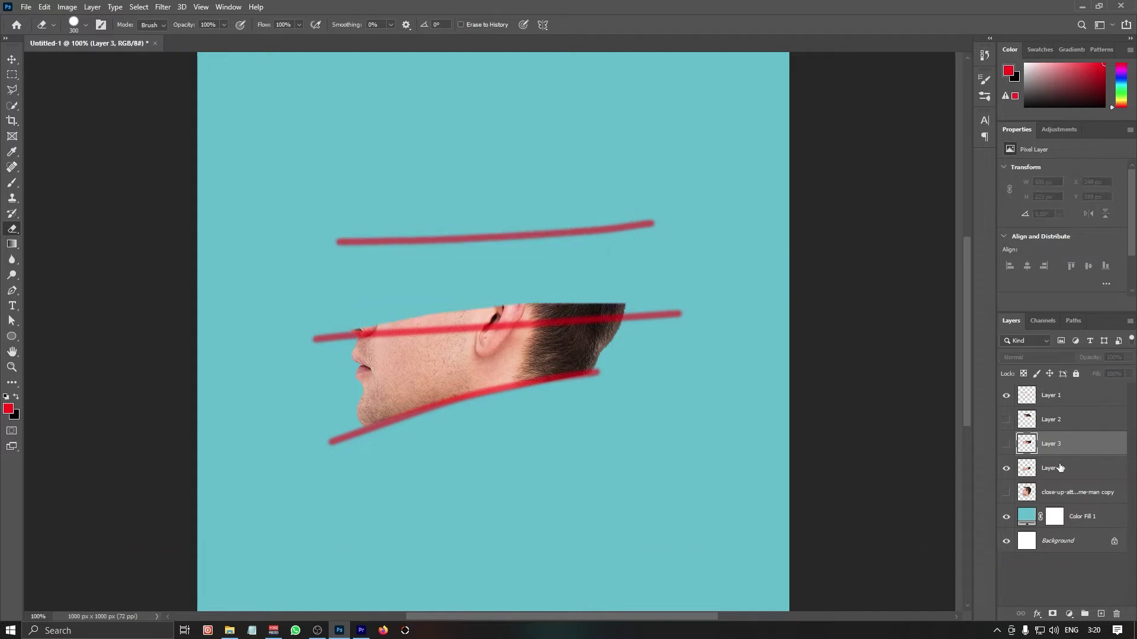
{"action": "left_click", "coordinate": [1060, 468]}
{"action": "left_click", "coordinate": [1031, 451], "text": "ctrl"}
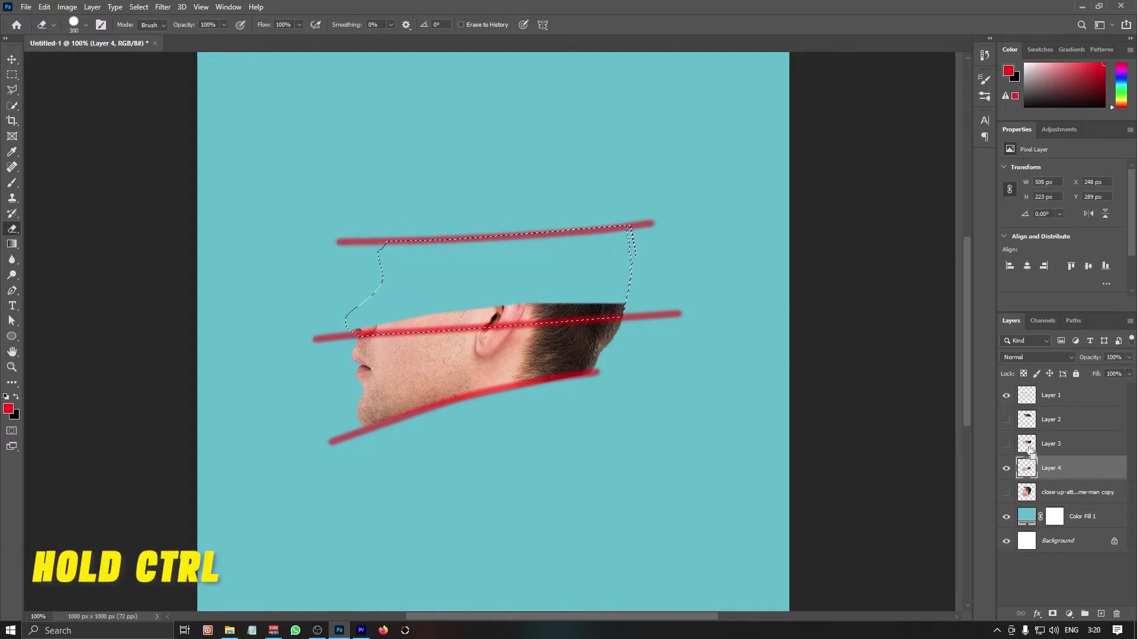
{"action": "mouse_move", "coordinate": [532, 271]}
{"action": "left_mouse_down"}
{"action": "mouse_move", "coordinate": [279, 254]}
{"action": "mouse_move", "coordinate": [279, 274]}
{"action": "left_mouse_up"}
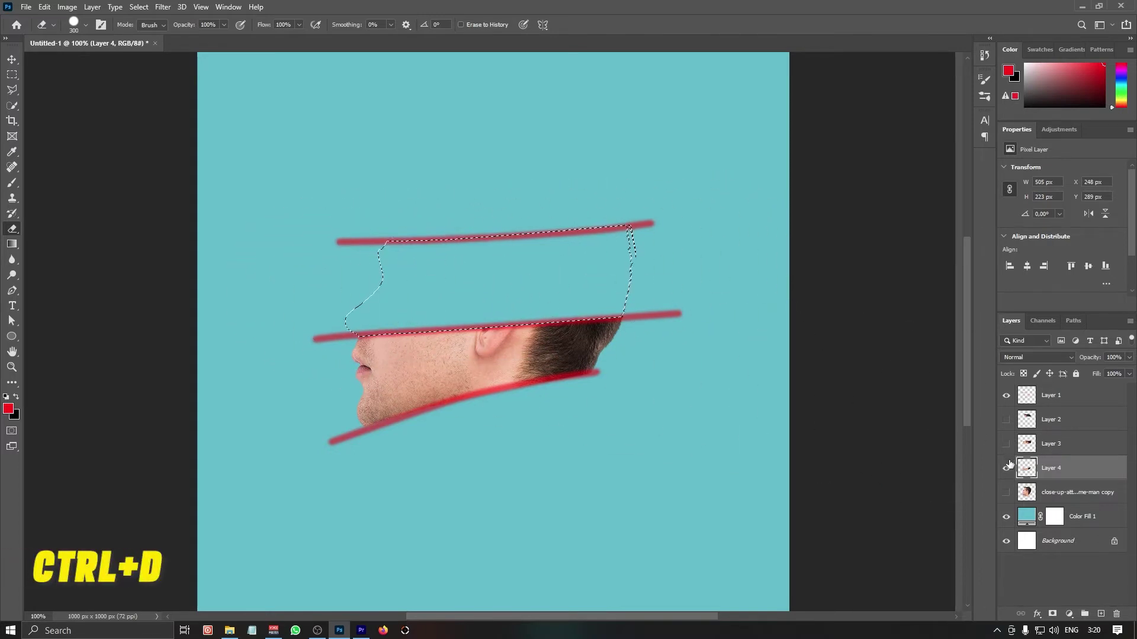
{"action": "key", "text": "ctrl+d"}
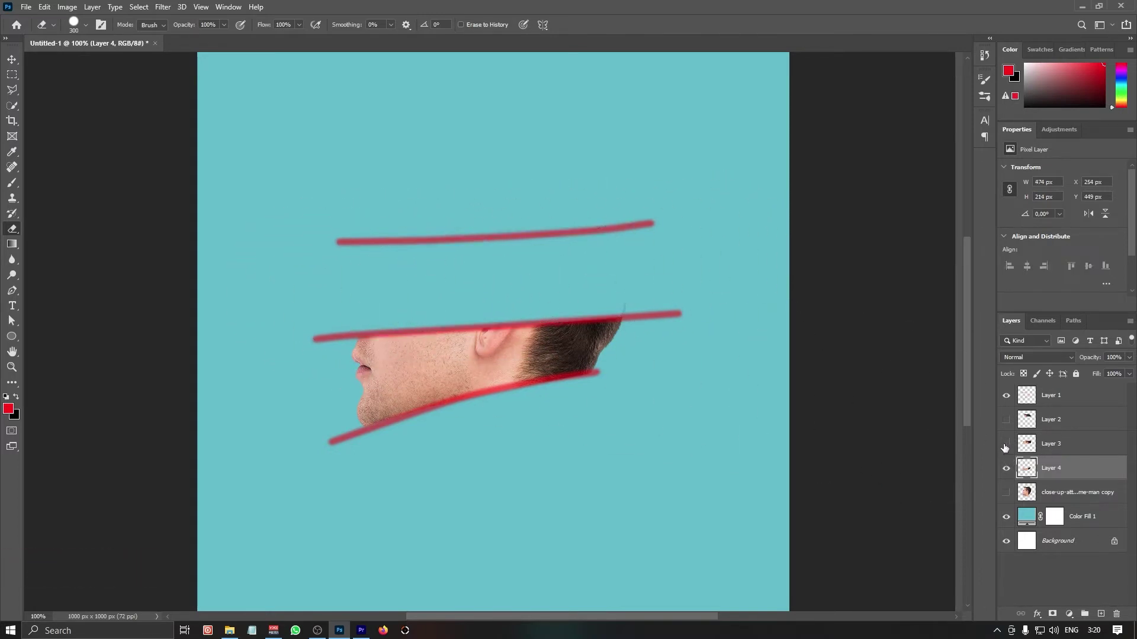
Toggle Layer 3's visibility to check how it meets the trimmed Layer 4, leaving it hidden.
{"action": "left_click", "coordinate": [1005, 445]}
{"action": "left_click", "coordinate": [1005, 445]}
{"action": "left_click", "coordinate": [1005, 446]}
{"action": "left_click", "coordinate": [1006, 446]}
Show the full head layer with Layer 4 hidden, and erase Layer 4's outline area from the head.
{"action": "left_click", "coordinate": [1006, 493]}
{"action": "left_click", "coordinate": [1006, 469]}
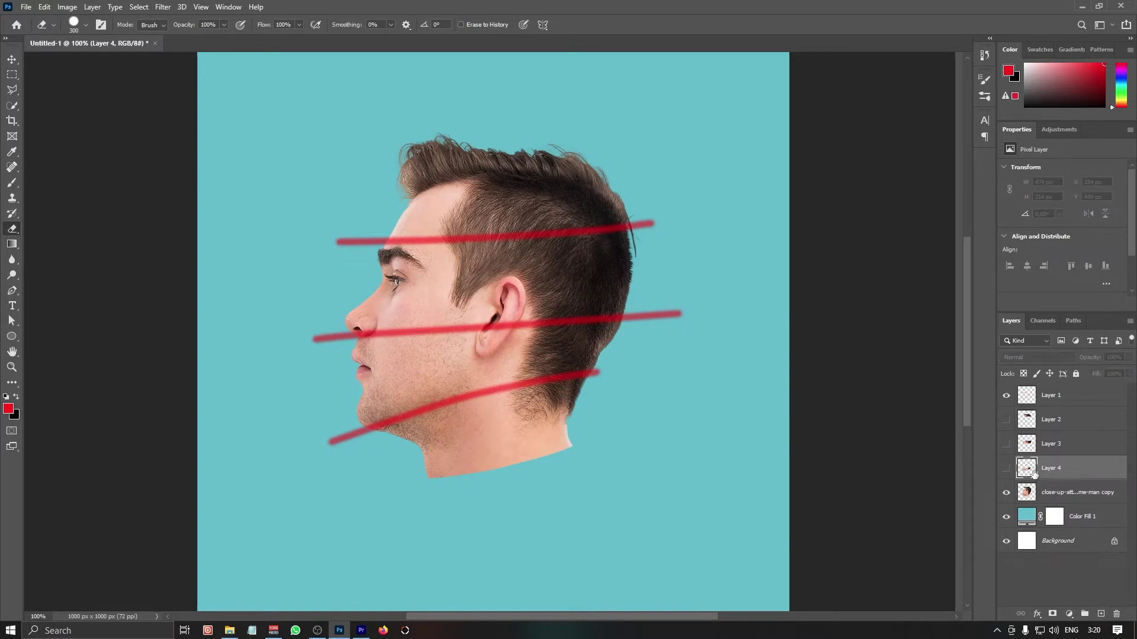
{"action": "left_click", "coordinate": [1029, 471], "text": "ctrl"}
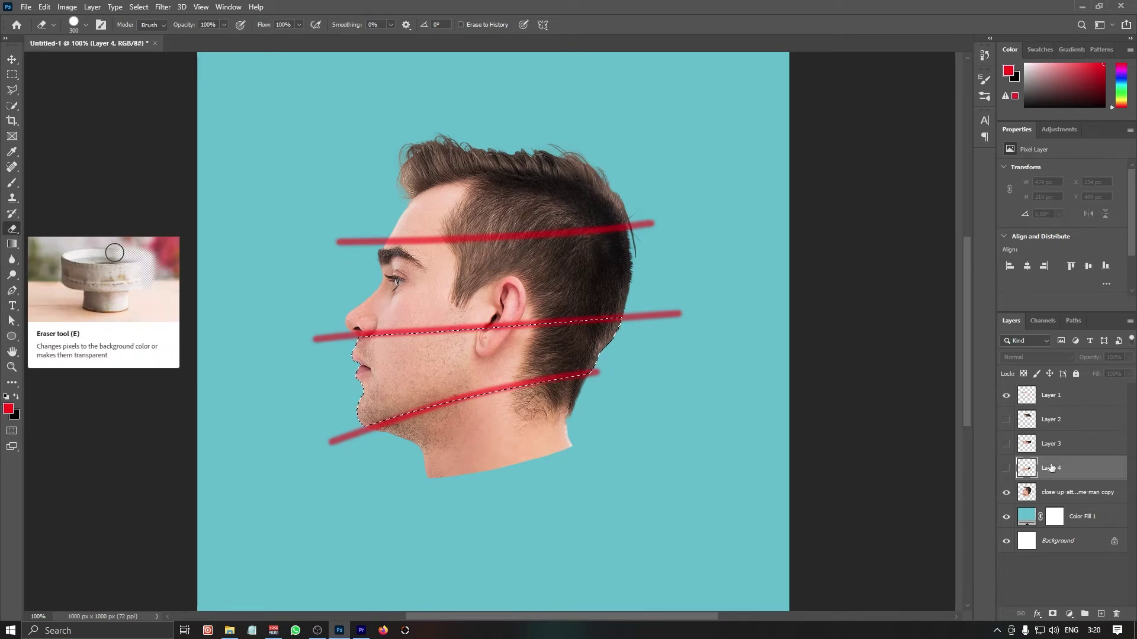
{"action": "left_click", "coordinate": [1049, 494]}
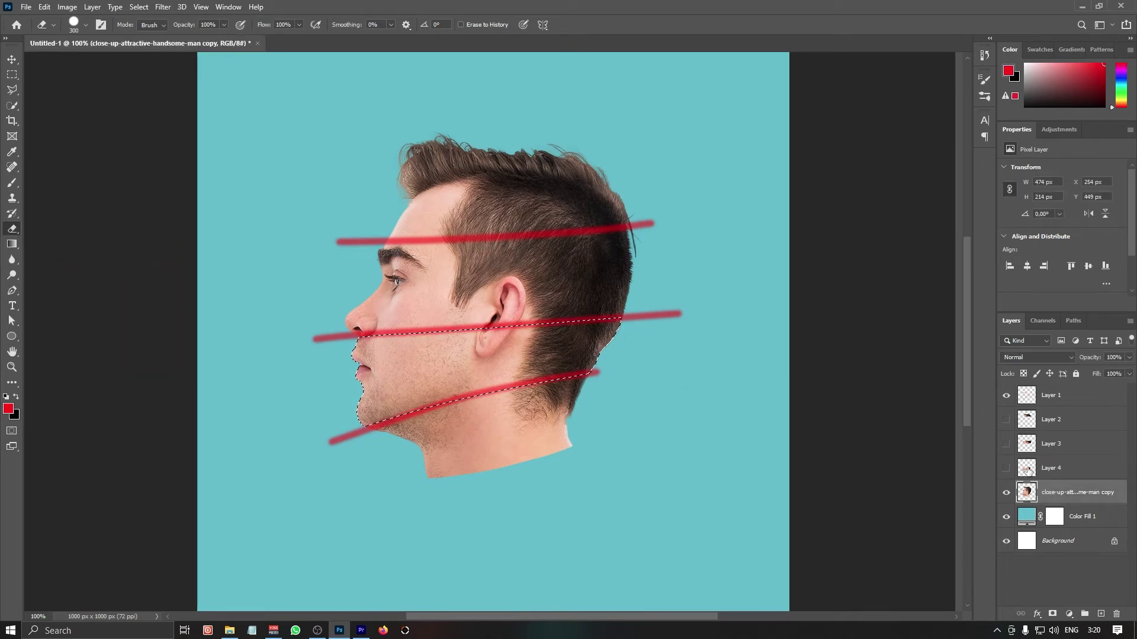
{"action": "mouse_move", "coordinate": [637, 348]}
{"action": "left_mouse_down"}
{"action": "mouse_move", "coordinate": [604, 332]}
{"action": "mouse_move", "coordinate": [381, 355]}
{"action": "left_mouse_up"}
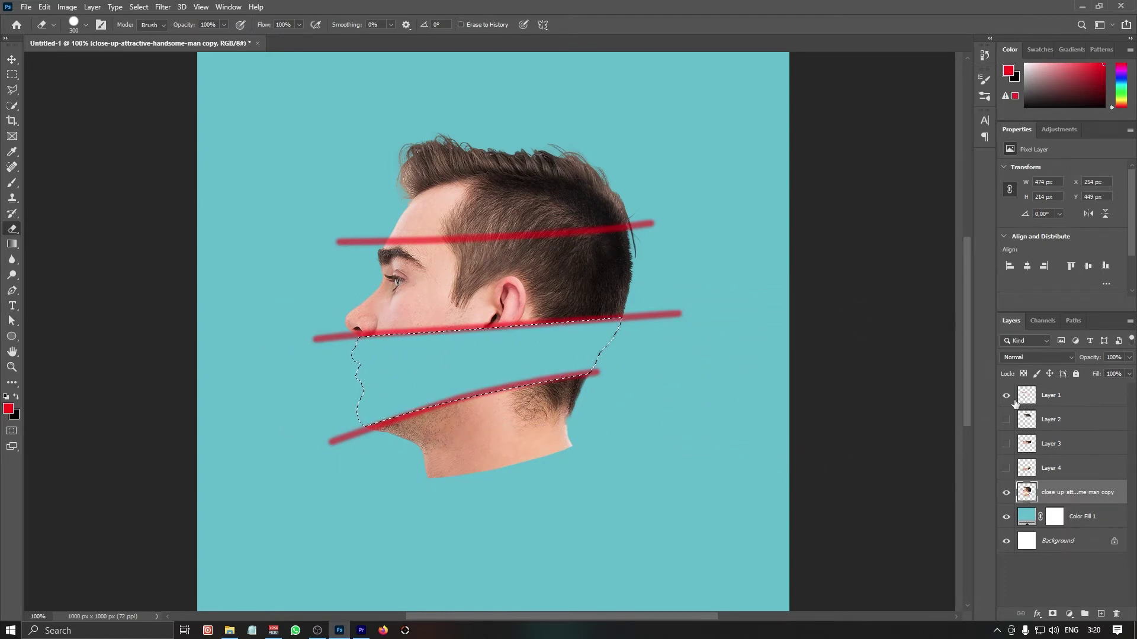
{"action": "key", "text": "ctrl+d"}
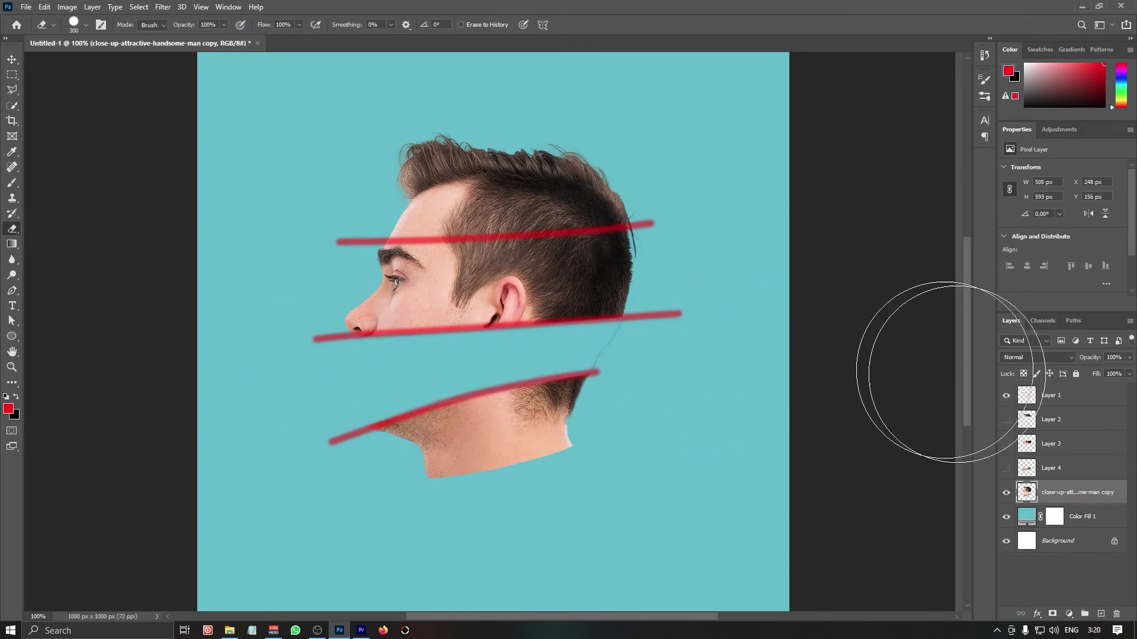
Hide and delete Layer 1, which holds the red guide lines.
{"action": "left_click", "coordinate": [1008, 397]}
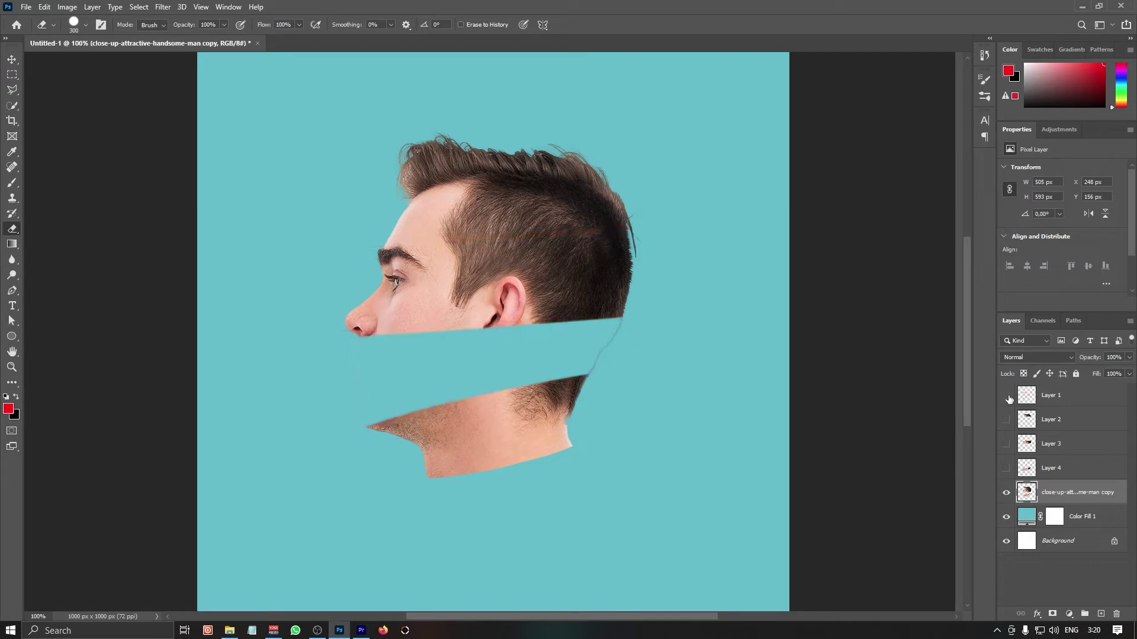
{"action": "left_click", "coordinate": [1071, 404]}
{"action": "key", "text": "Delete"}
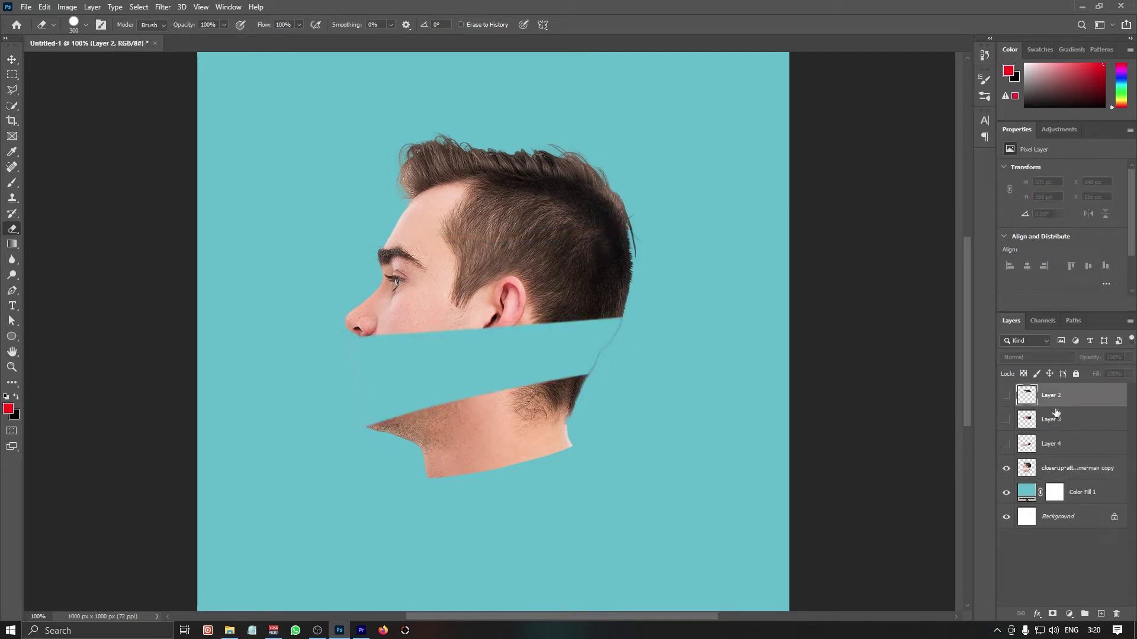
Show and hide the slice layers one by one to inspect each cut, leaving all of them hidden.
{"action": "left_click", "coordinate": [1006, 444]}
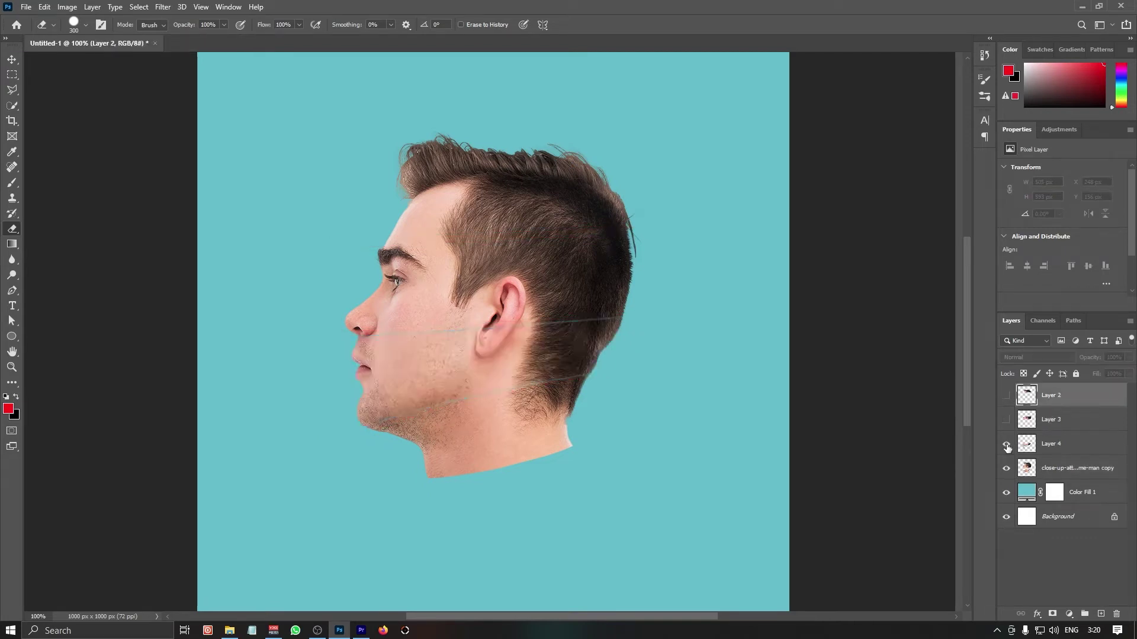
{"action": "left_click", "coordinate": [1006, 420]}
{"action": "left_click", "coordinate": [1006, 400]}
{"action": "left_click", "coordinate": [1005, 398]}
{"action": "left_click", "coordinate": [1006, 421]}
{"action": "left_click", "coordinate": [1006, 444]}
{"action": "left_click", "coordinate": [1006, 467]}
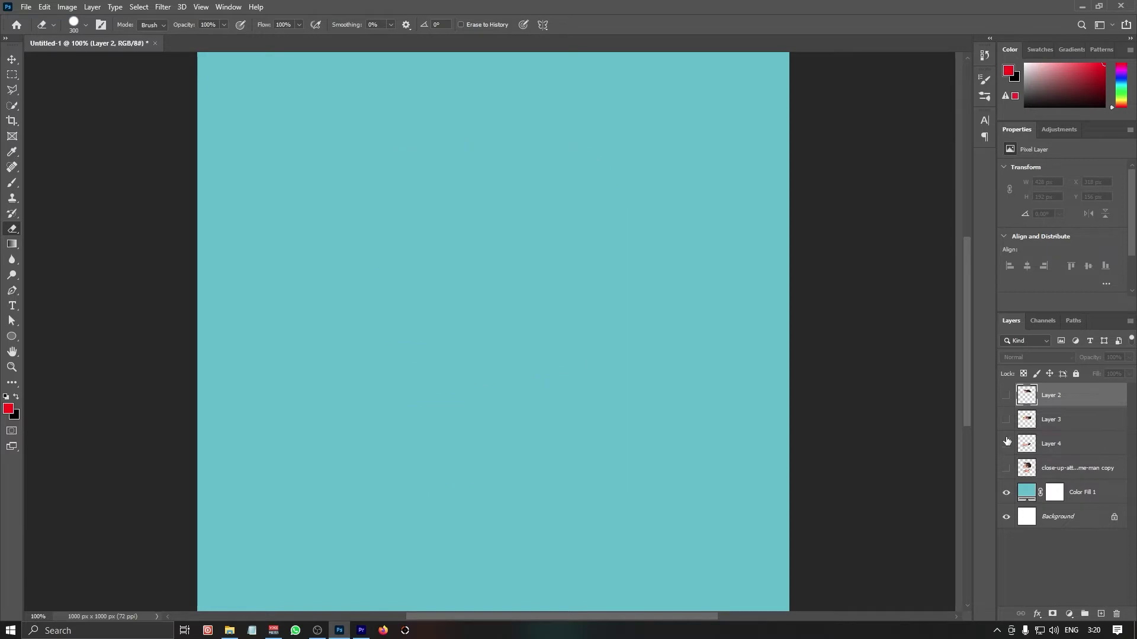
{"action": "left_click", "coordinate": [1006, 397]}
{"action": "left_click", "coordinate": [1006, 396]}
Show only Layer 3 and erase the stray hair pixels above its back corner with a 125 px eraser.
{"action": "left_click", "coordinate": [1006, 421]}
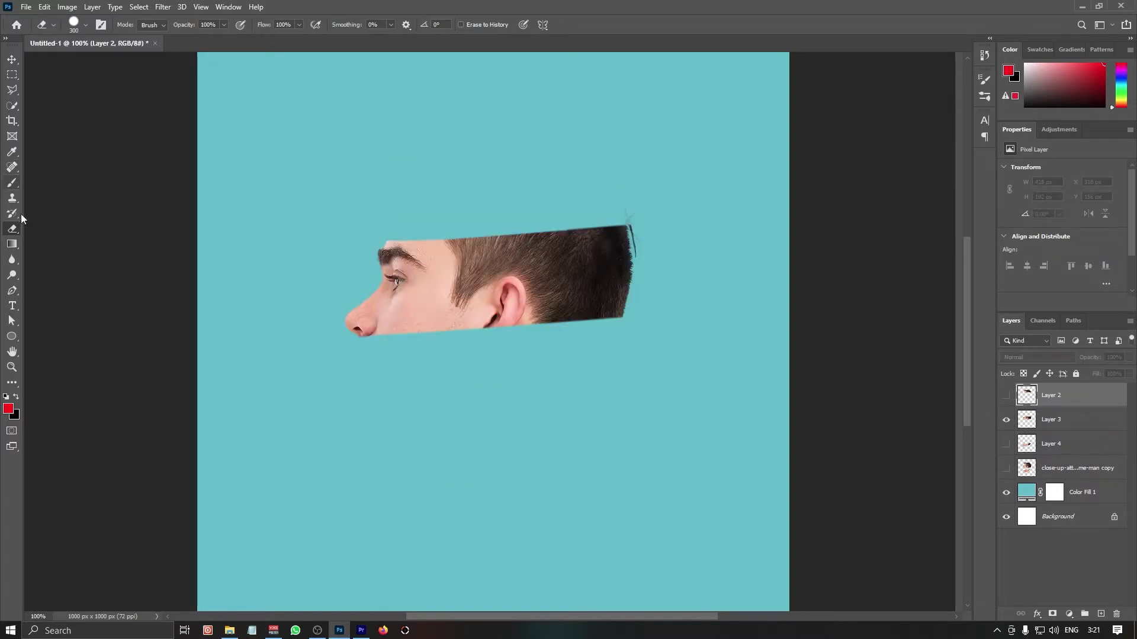
{"action": "left_click", "coordinate": [1093, 420]}
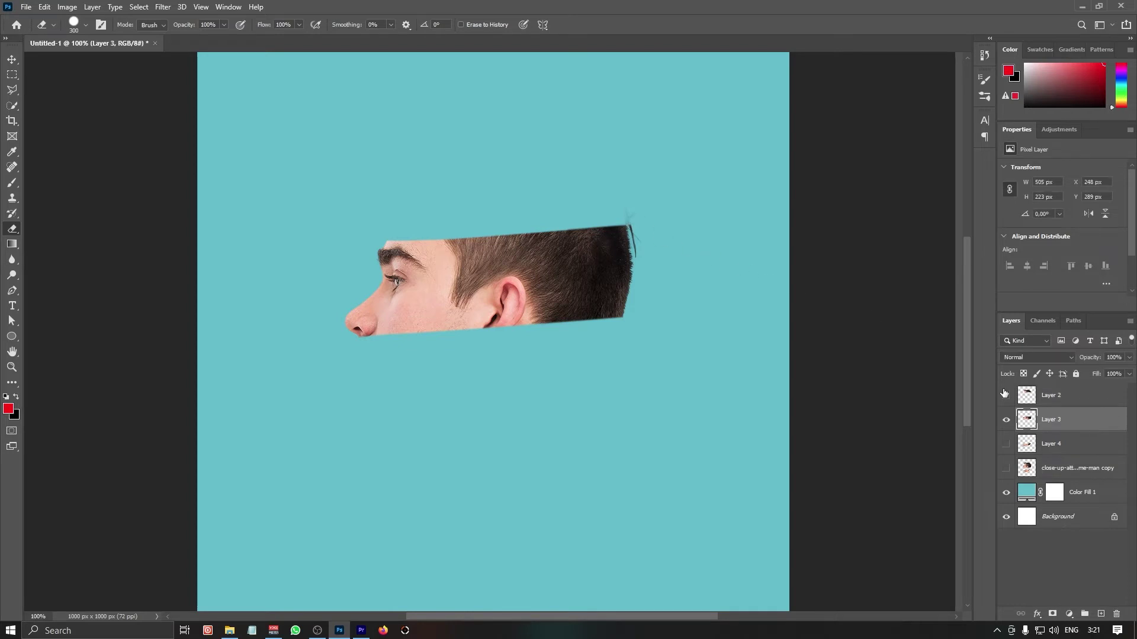
{"action": "key", "text": "bracketleft"}
{"action": "key", "text": "bracketleft"}
{"action": "key", "text": "bracketleft"}
{"action": "key", "text": "bracketleft"}
{"action": "key", "text": "bracketleft"}
{"action": "left_click", "coordinate": [630, 186]}
Show only Layer 4 and erase the stray hair pixels above its back corner.
{"action": "left_click", "coordinate": [1007, 420]}
{"action": "left_click", "coordinate": [1007, 444]}
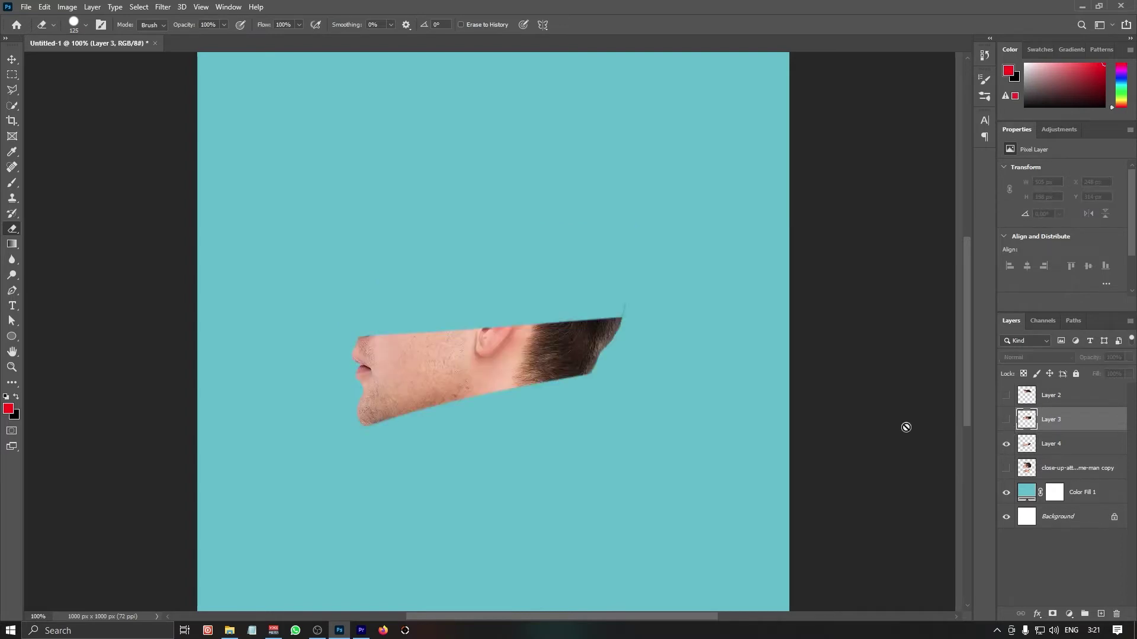
{"action": "left_click", "coordinate": [1083, 443]}
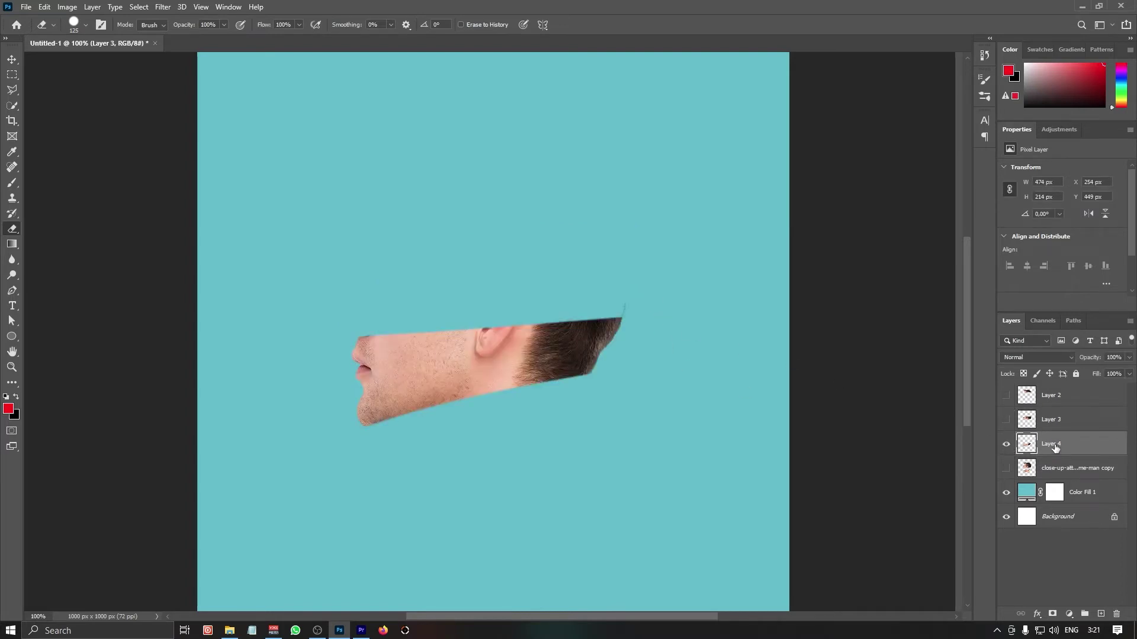
{"action": "left_click", "coordinate": [647, 288]}
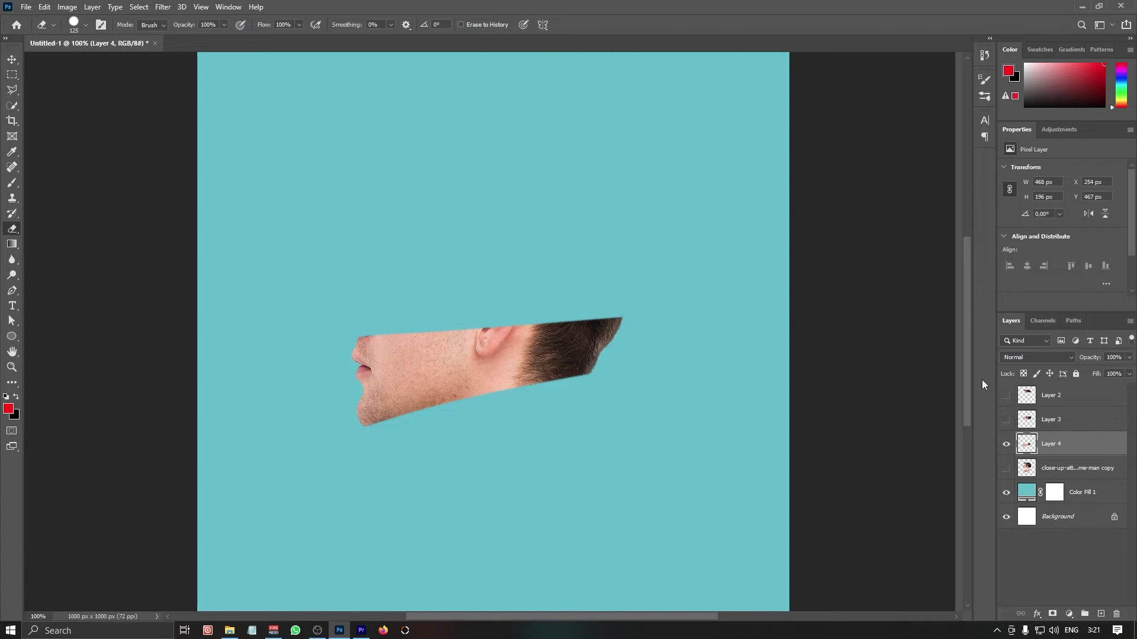
Show only the full head layer and erase everything above the neck slice, enlarging the eraser to 150 px.
{"action": "left_click", "coordinate": [1005, 445]}
{"action": "left_click", "coordinate": [1005, 469]}
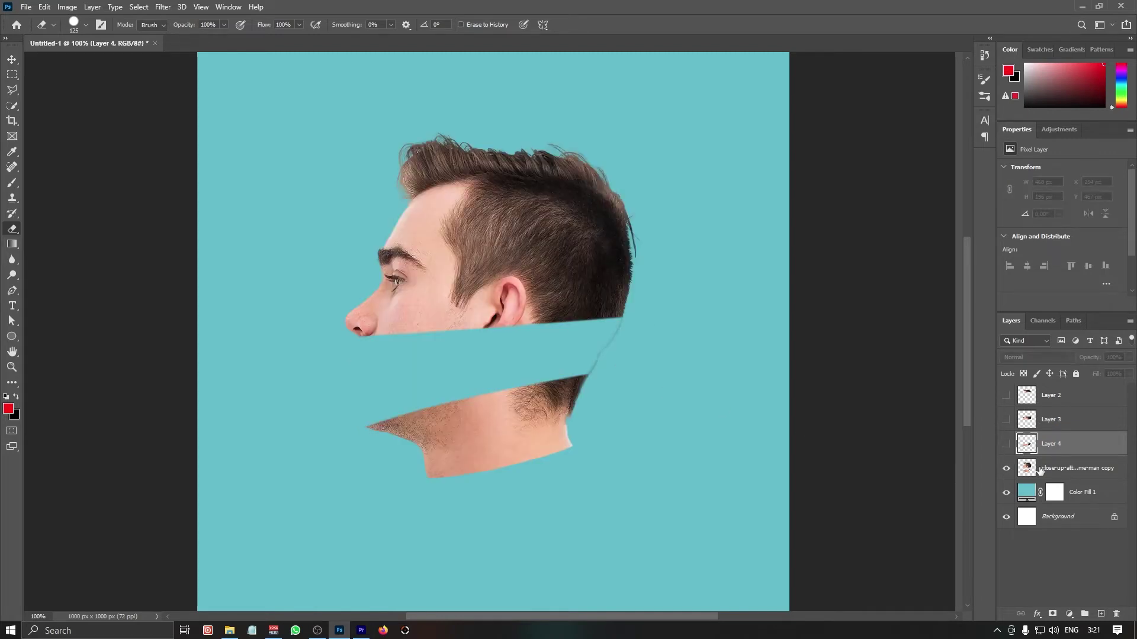
{"action": "left_click", "coordinate": [1040, 469]}
{"action": "key", "text": "bracketleft"}
{"action": "key", "text": "bracketleft"}
{"action": "key", "text": "bracketleft"}
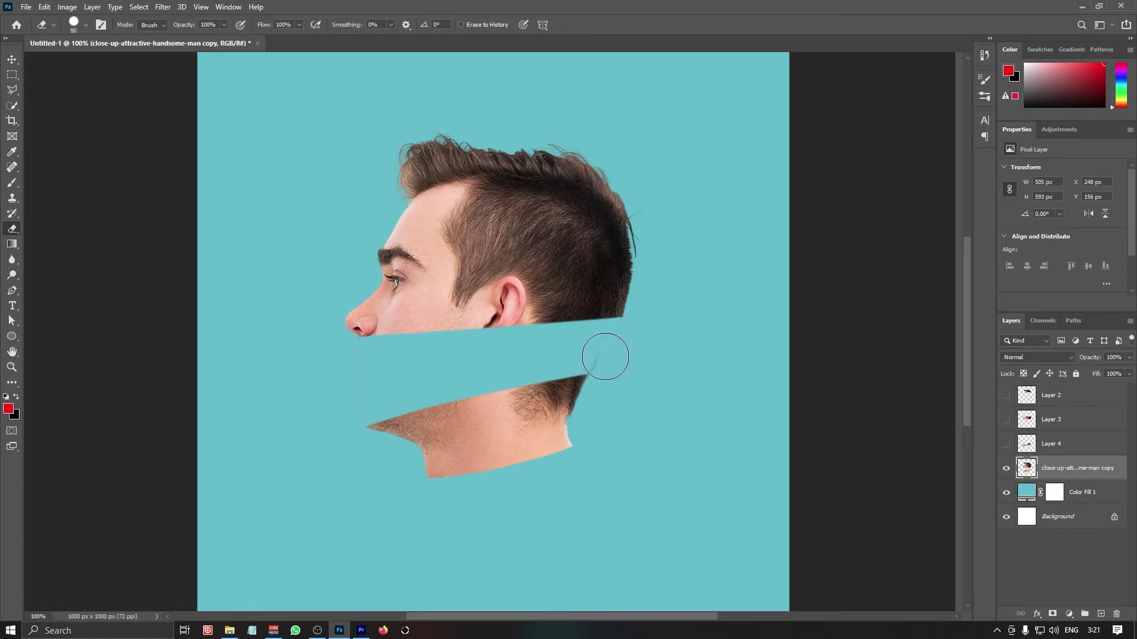
{"action": "key", "text": "bracketright"}
{"action": "mouse_move", "coordinate": [621, 327]}
{"action": "left_mouse_down"}
{"action": "mouse_move", "coordinate": [482, 305]}
{"action": "mouse_move", "coordinate": [325, 314]}
{"action": "mouse_move", "coordinate": [338, 324]}
{"action": "mouse_move", "coordinate": [468, 324]}
{"action": "mouse_move", "coordinate": [731, 304]}
{"action": "mouse_move", "coordinate": [243, 249]}
{"action": "mouse_move", "coordinate": [671, 242]}
{"action": "mouse_move", "coordinate": [317, 193]}
{"action": "mouse_move", "coordinate": [609, 168]}
{"action": "left_mouse_up"}
{"action": "key", "text": "bracketright"}
{"action": "key", "text": "bracketright"}
{"action": "key", "text": "bracketright"}
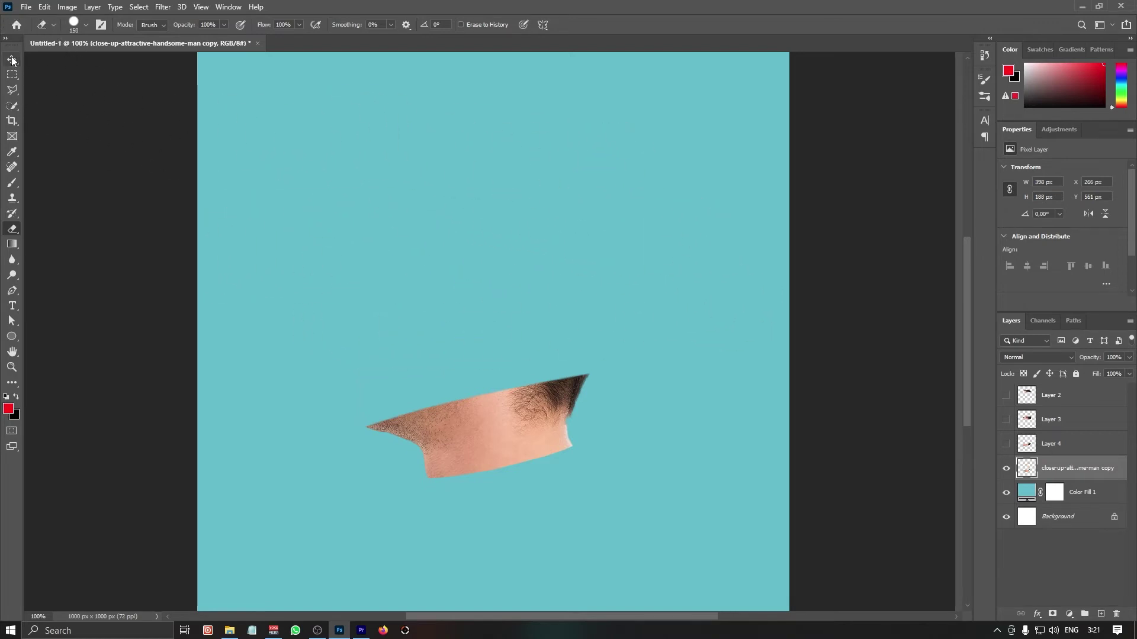
Switch to the Move tool and make Layers 4, 3 and 2 visible along with the neck slice.
{"action": "left_click", "coordinate": [12, 60]}
{"action": "left_click", "coordinate": [1005, 444]}
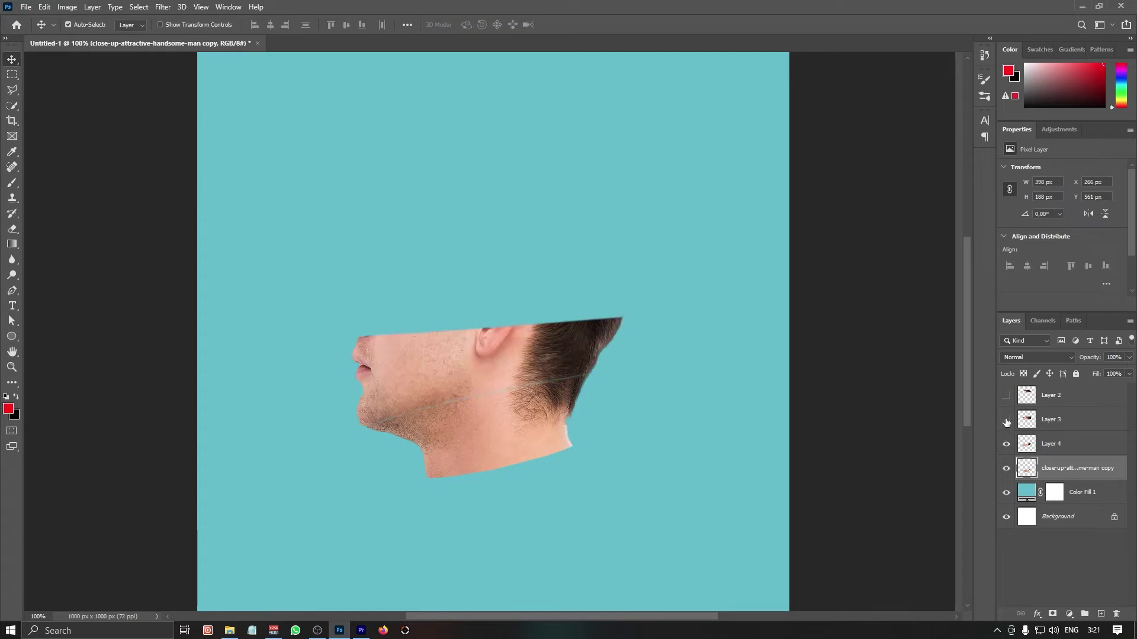
{"action": "left_click", "coordinate": [1005, 420]}
{"action": "left_click", "coordinate": [1006, 396]}
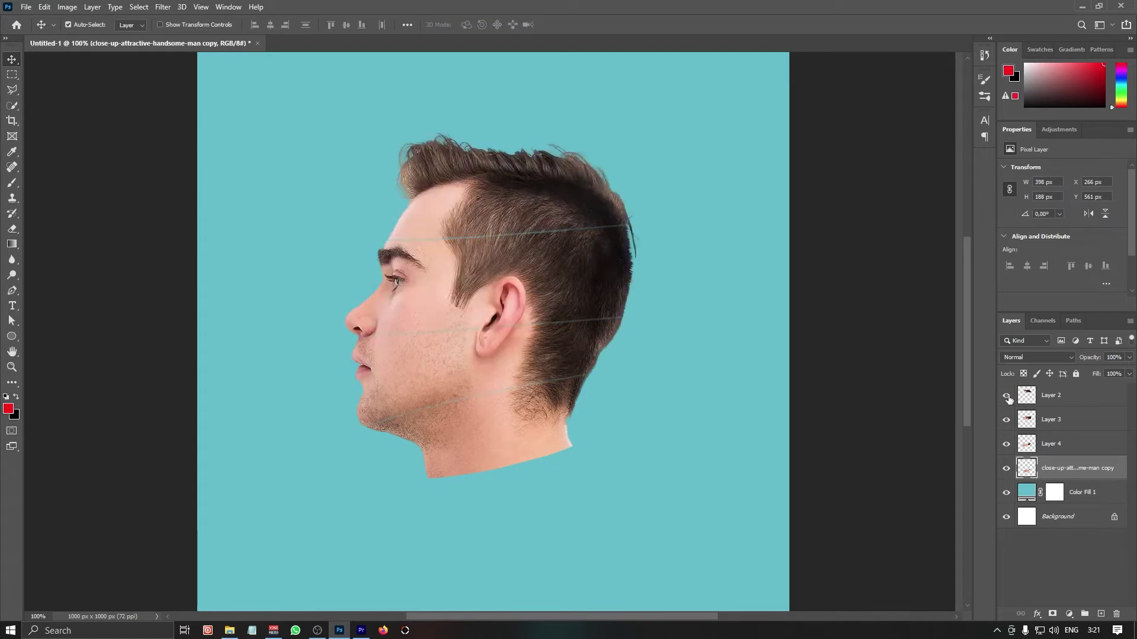
Free Transform Layer 2, rotating the hair slice about -3.4° and raising it above the eye slice.
{"action": "left_click", "coordinate": [1069, 395]}
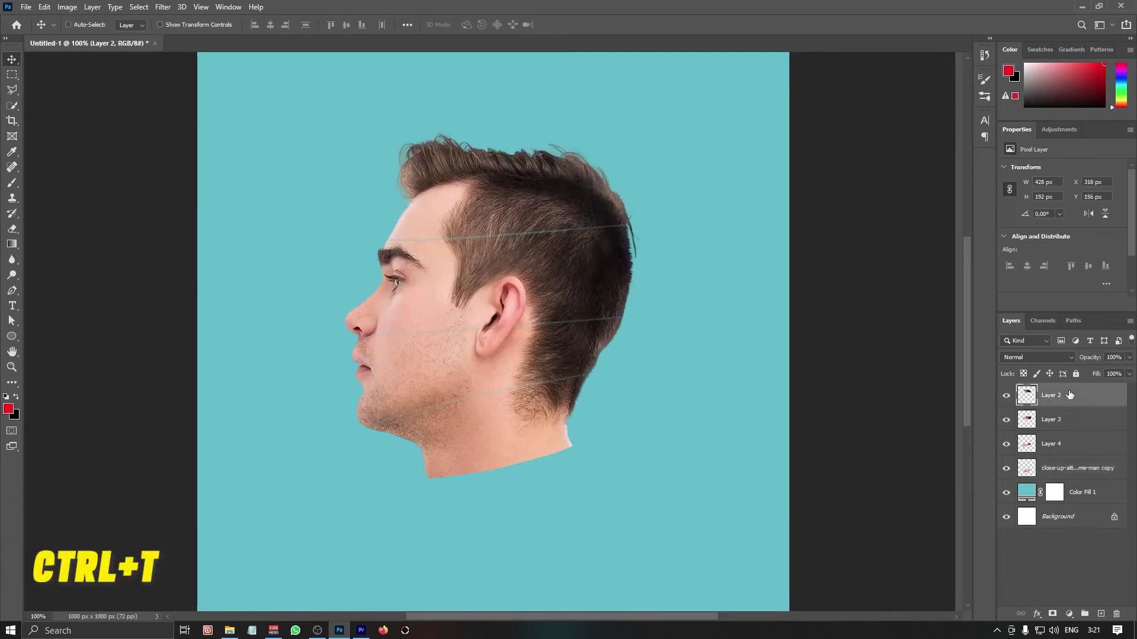
{"action": "key", "text": "ctrl+t"}
{"action": "left_click_drag", "start_coordinate": [561, 102], "coordinate": [557, 107]}
{"action": "left_click_drag", "start_coordinate": [535, 193], "coordinate": [533, 179]}
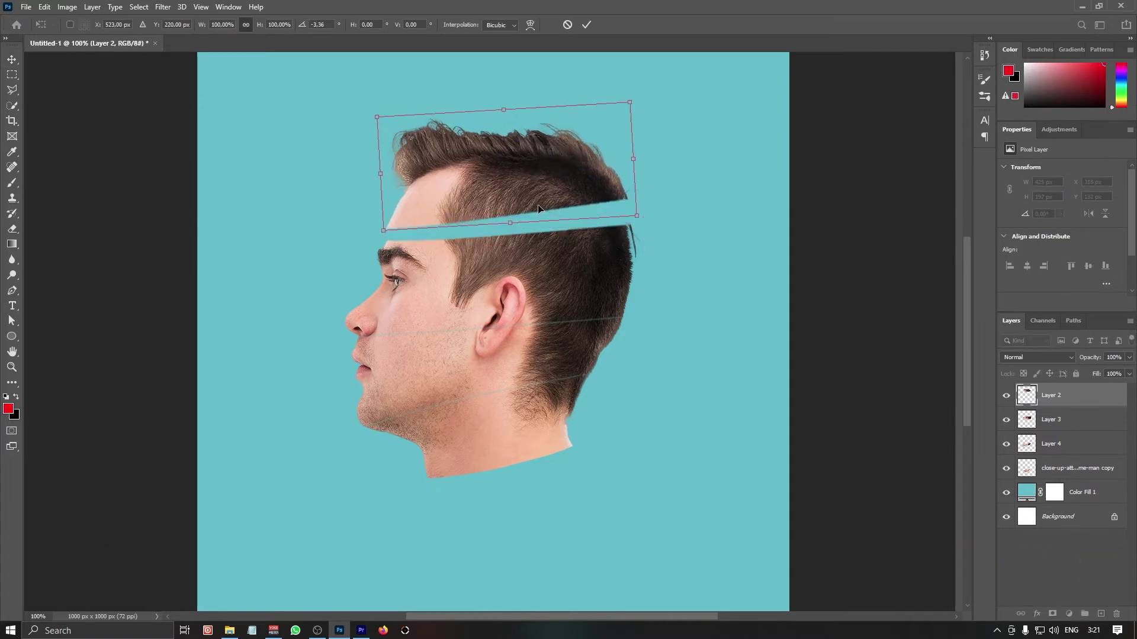
{"action": "key", "text": "Return"}
Free Transform the eye slice on Layer 3, rotating it slightly clockwise to widen the upper gap at the back.
{"action": "left_click", "coordinate": [549, 263]}
{"action": "key", "text": "ctrl+t"}
{"action": "left_click_drag", "start_coordinate": [652, 199], "coordinate": [629, 231]}
{"action": "key", "text": "Return"}
Free Transform Layer 4, rotating the mouth slice about -3.7° and lowering it to open a gap under the nose.
{"action": "left_click", "coordinate": [1069, 449]}
{"action": "key", "text": "ctrl+t"}
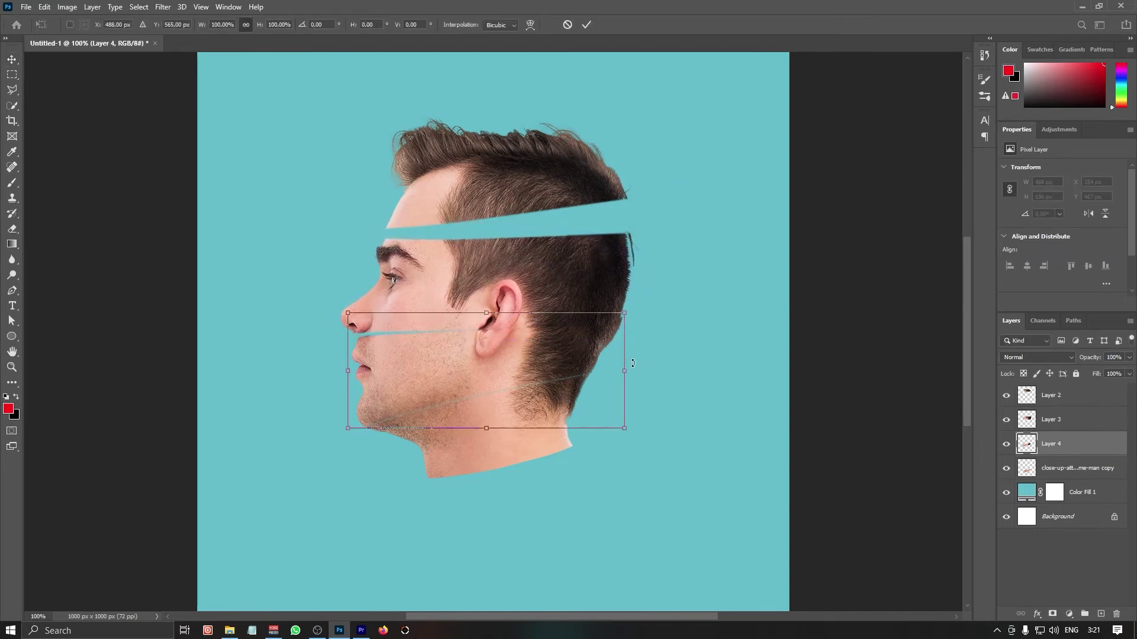
{"action": "left_click_drag", "start_coordinate": [633, 363], "coordinate": [604, 378]}
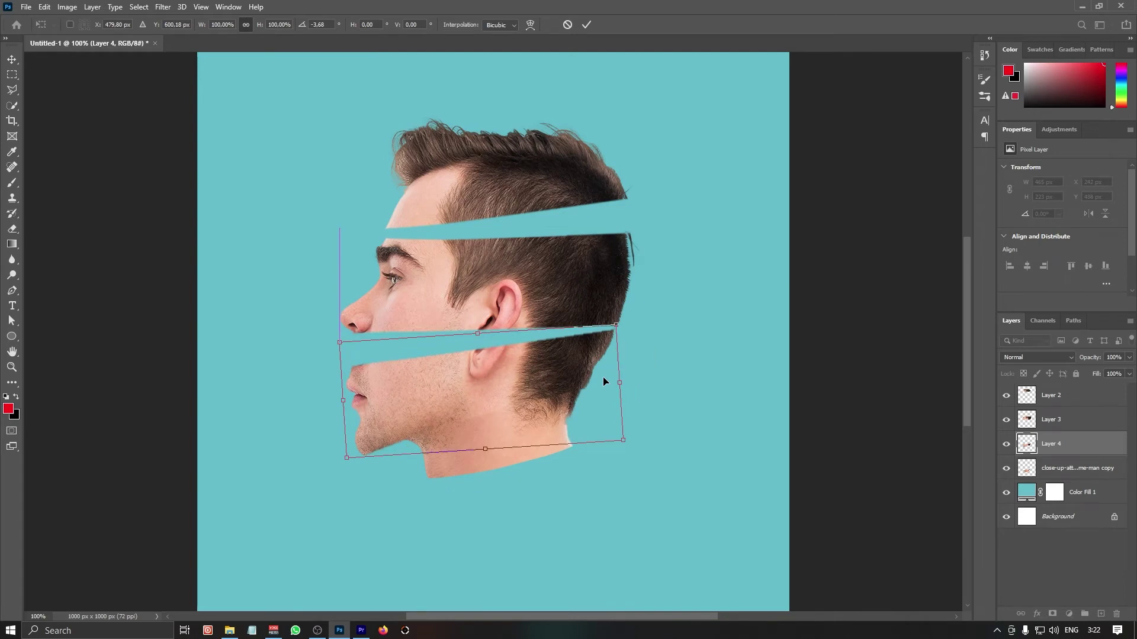
{"action": "key", "text": "Return"}
Free Transform the neck slice, lowering it and tilting it slightly clockwise to open a gap under the jaw.
{"action": "left_click", "coordinate": [1069, 468]}
{"action": "key", "text": "ctrl+t"}
{"action": "left_click_drag", "start_coordinate": [551, 411], "coordinate": [534, 455]}
{"action": "key", "text": "Return"}
Add a new layer above Color Fill 1 and draw a closed, curved Pen path around the neck slice's cut edge.
{"action": "left_click", "coordinate": [1093, 496]}
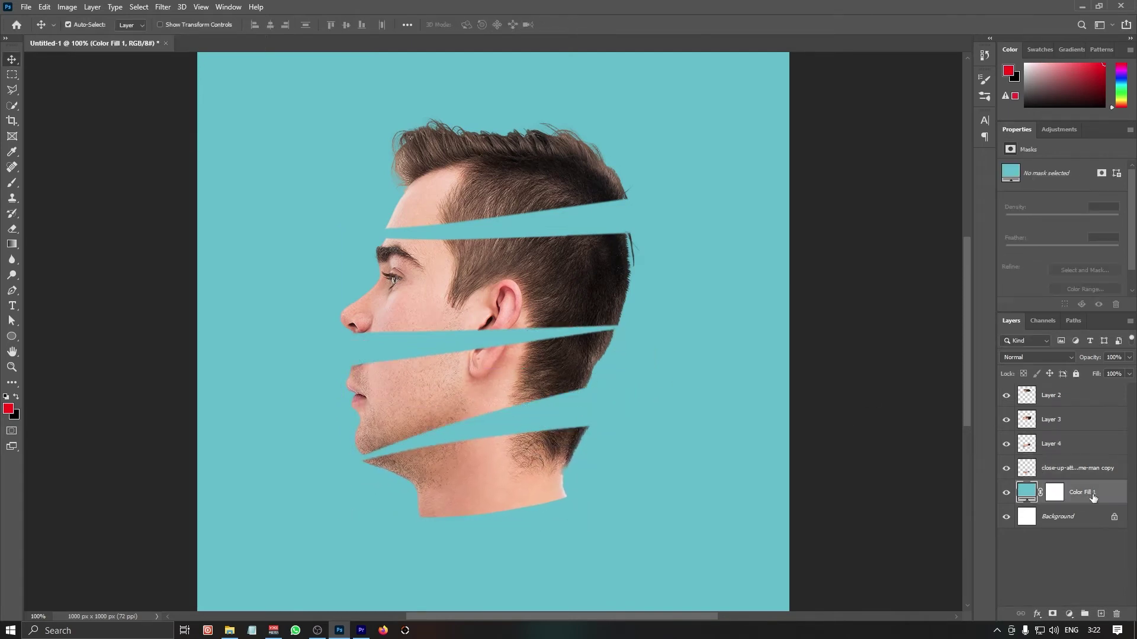
{"action": "left_click", "coordinate": [1101, 614]}
{"action": "left_click", "coordinate": [12, 293]}
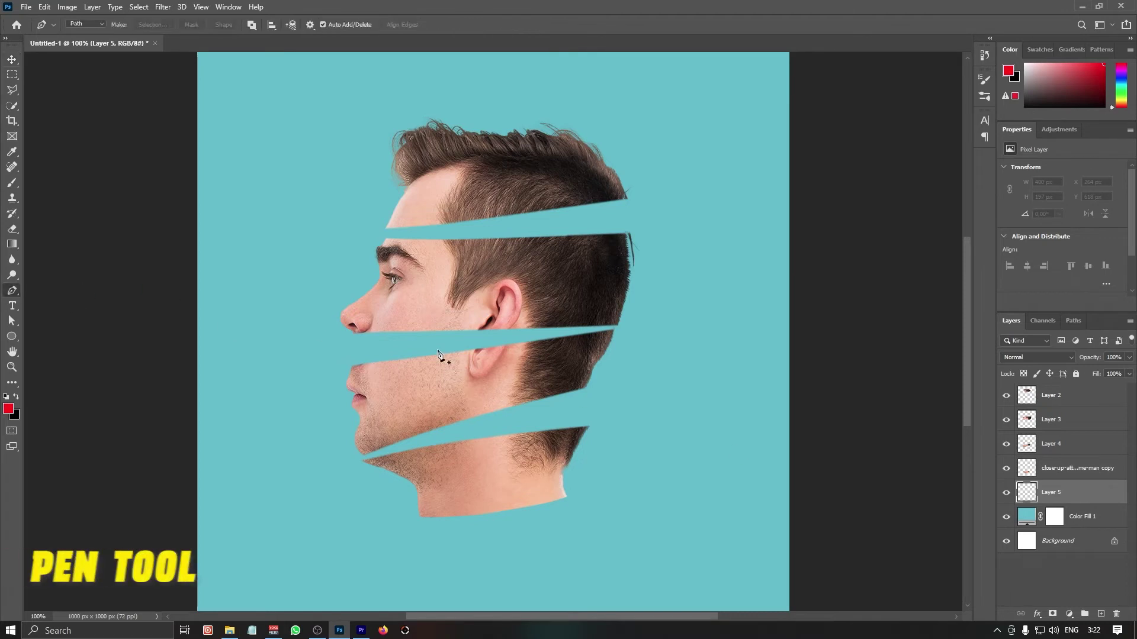
{"action": "left_click", "coordinate": [589, 428]}
{"action": "left_click_drag", "start_coordinate": [525, 416], "coordinate": [466, 426]}
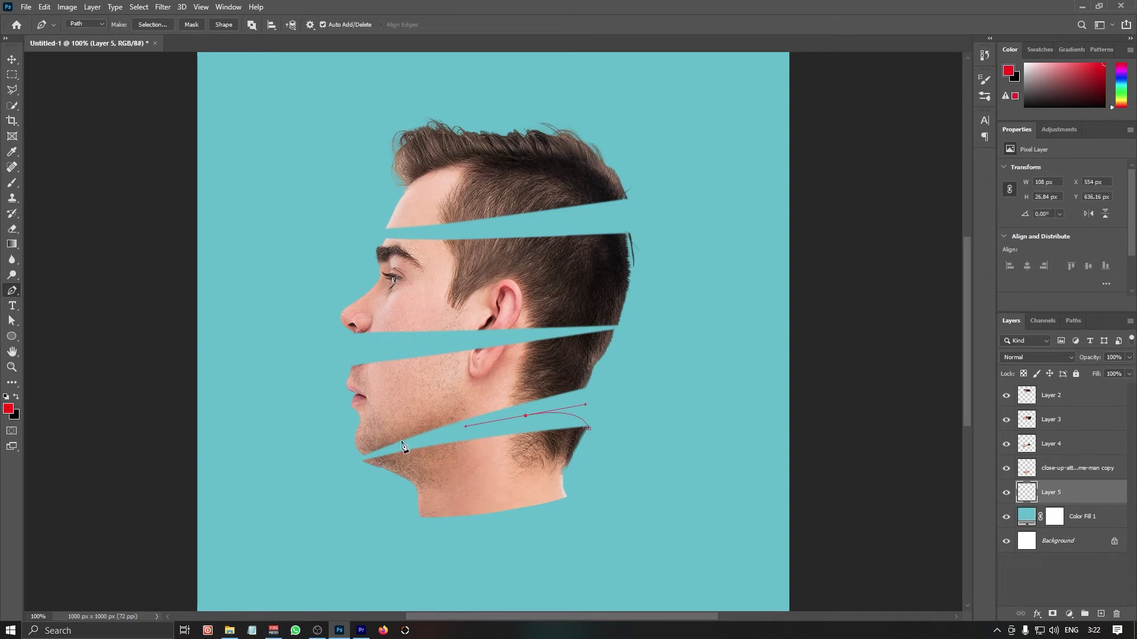
{"action": "left_click_drag", "start_coordinate": [385, 439], "coordinate": [364, 457]}
{"action": "left_click", "coordinate": [363, 462]}
{"action": "left_click", "coordinate": [473, 462]}
{"action": "left_click_drag", "start_coordinate": [534, 454], "coordinate": [560, 447]}
{"action": "left_click", "coordinate": [590, 435]}
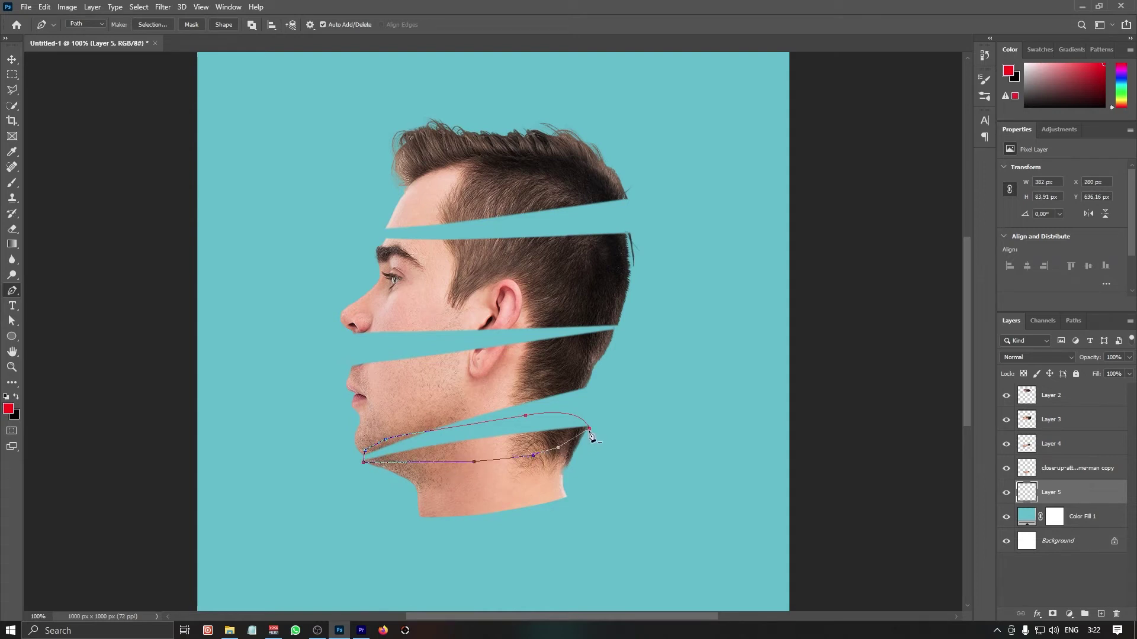
Convert the neck slice's path into a selection and fill it with a red Solid Color layer, #e54545.
{"action": "right_click", "coordinate": [559, 443]}
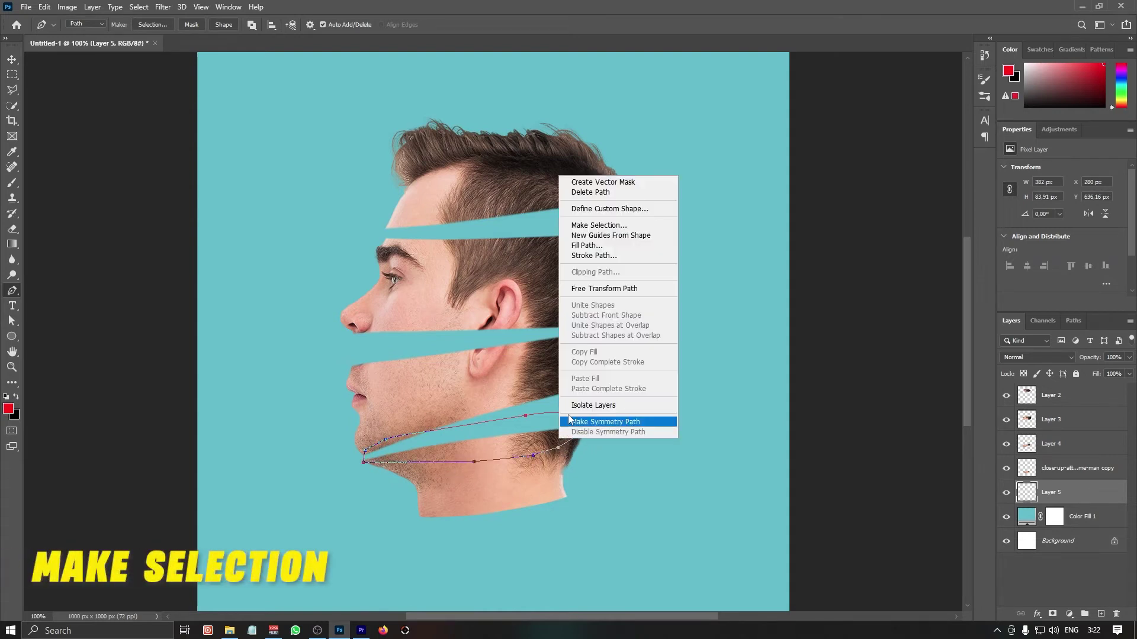
{"action": "left_click", "coordinate": [643, 225]}
{"action": "left_click", "coordinate": [640, 171]}
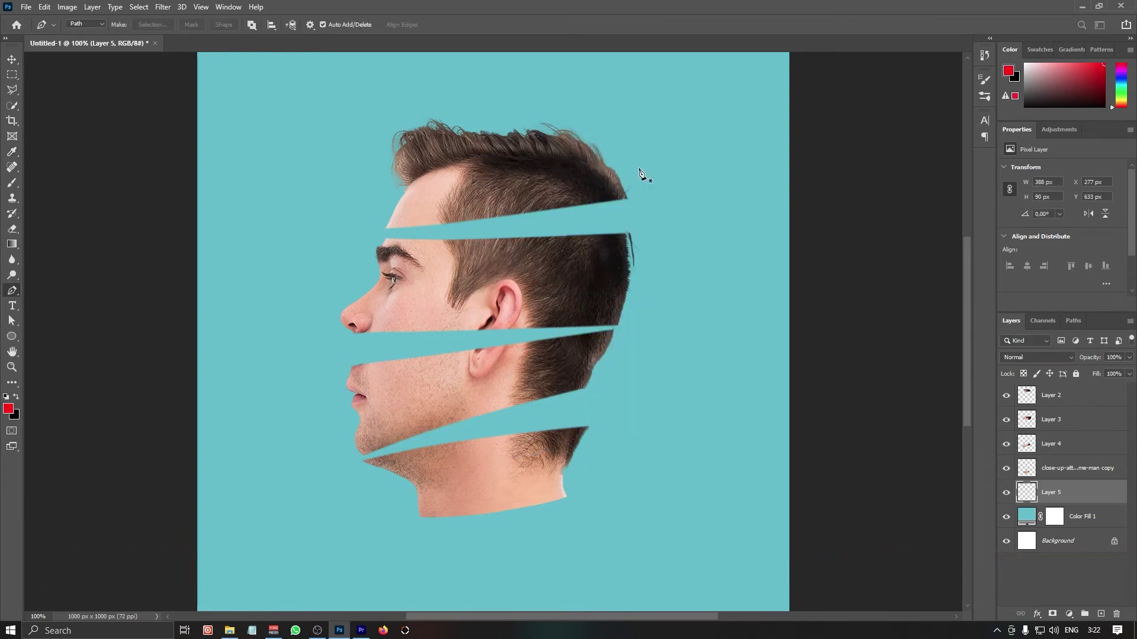
{"action": "left_click", "coordinate": [1072, 615]}
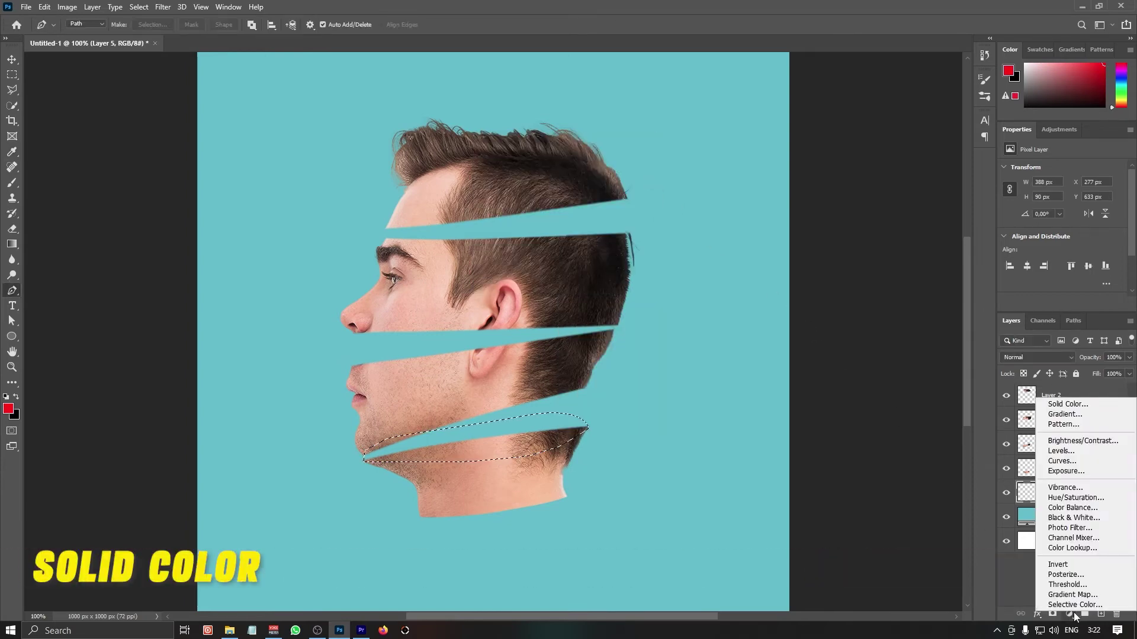
{"action": "left_click", "coordinate": [1088, 411]}
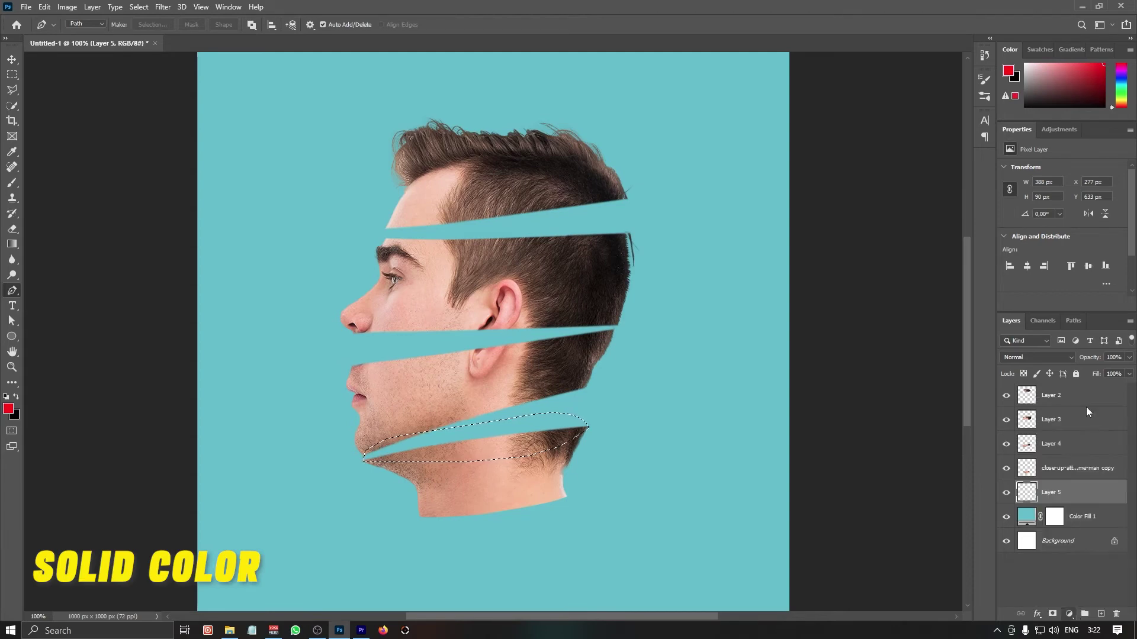
{"action": "left_click", "coordinate": [788, 239]}
{"action": "left_click_drag", "start_coordinate": [787, 238], "coordinate": [772, 238]}
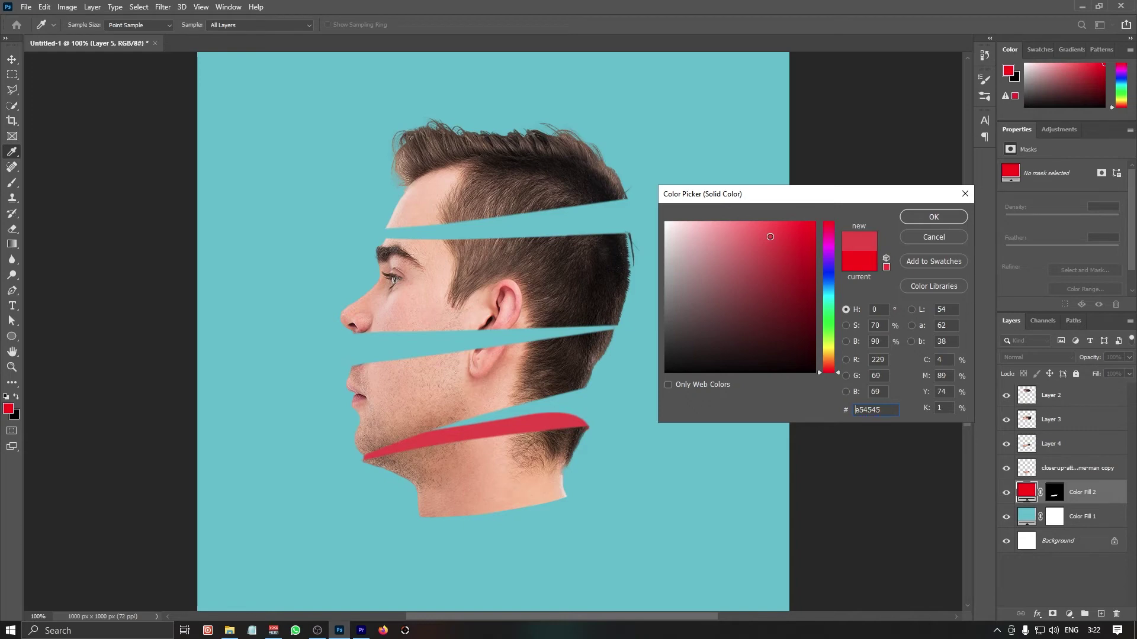
{"action": "left_click_drag", "start_coordinate": [769, 237], "coordinate": [769, 236]}
{"action": "left_click", "coordinate": [934, 218]}
Add a new layer above Color Fill 2 and draw a closed, curved Pen path around the mouth slice's cut edge.
{"action": "left_click", "coordinate": [1100, 614]}
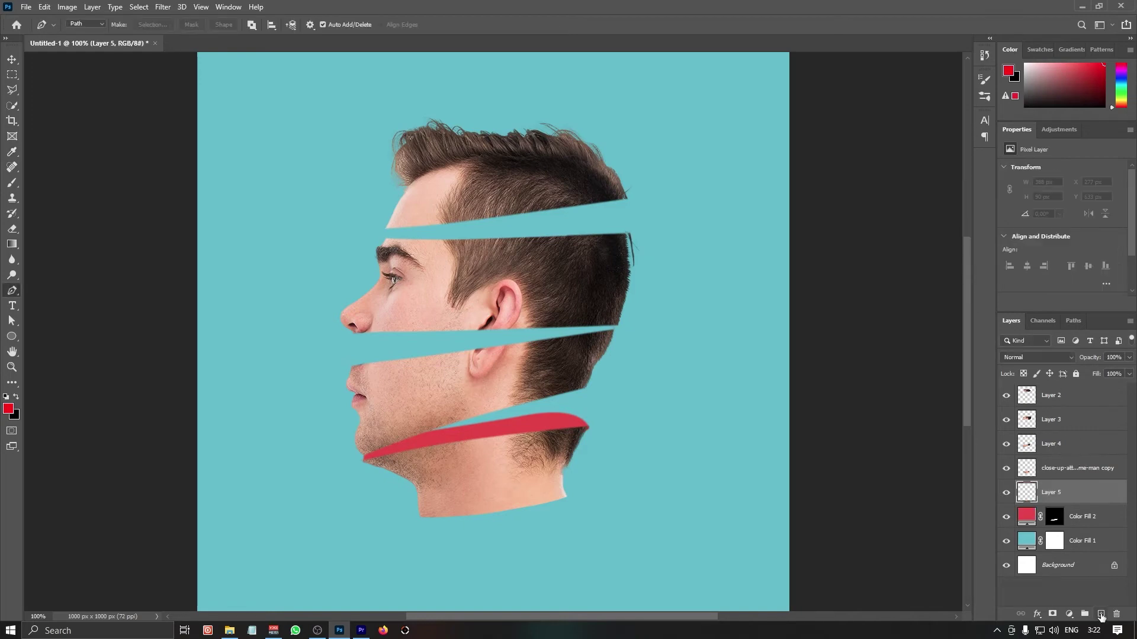
{"action": "left_click", "coordinate": [351, 367]}
{"action": "left_click_drag", "start_coordinate": [381, 343], "coordinate": [406, 342]}
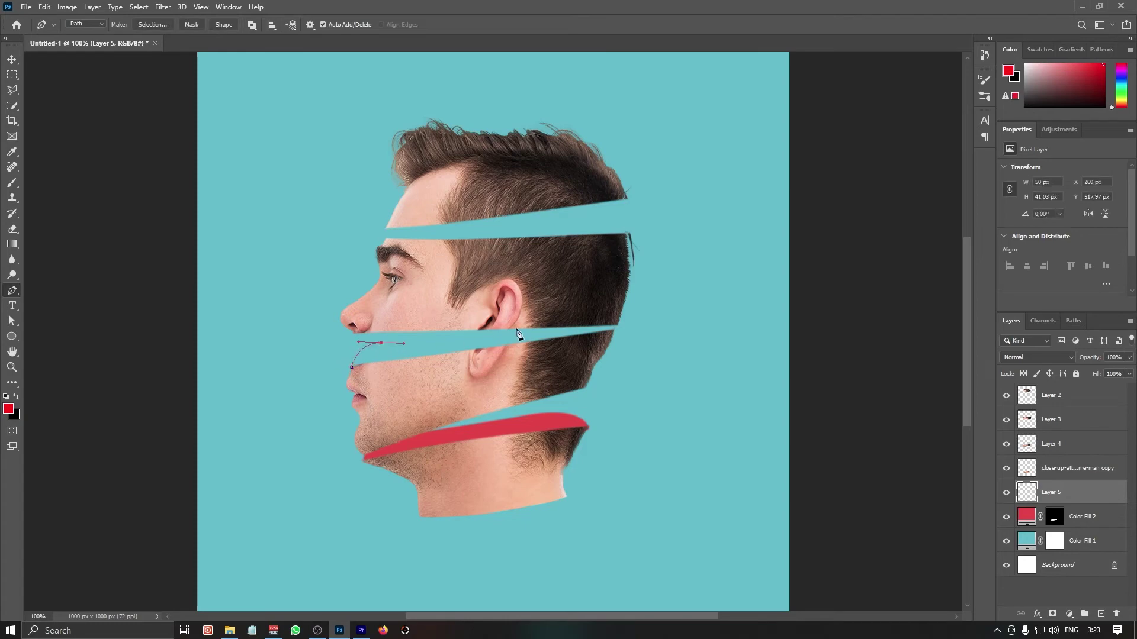
{"action": "left_click_drag", "start_coordinate": [555, 320], "coordinate": [595, 301]}
{"action": "left_click", "coordinate": [605, 309]}
{"action": "left_click", "coordinate": [615, 313]}
{"action": "left_click", "coordinate": [610, 336]}
{"action": "left_click", "coordinate": [386, 379]}
{"action": "left_click", "coordinate": [351, 367]}
Convert the mouth slice's path into a selection with a 1-pixel feather and fill it with a blue Solid Color layer.
{"action": "right_click", "coordinate": [379, 359]}
{"action": "left_click", "coordinate": [418, 146]}
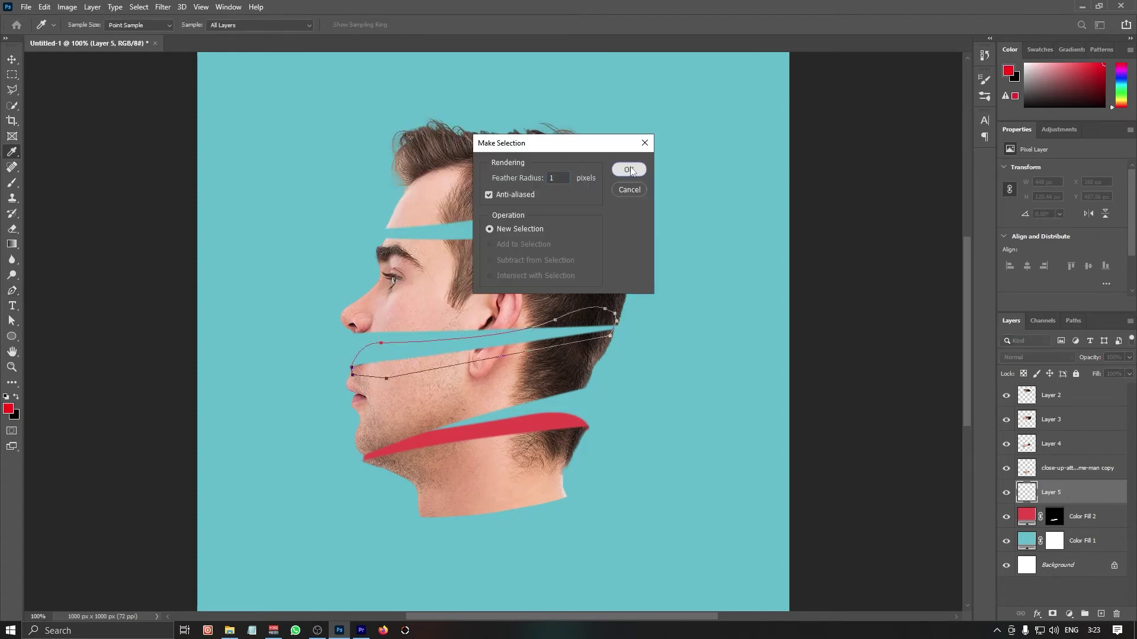
{"action": "left_click", "coordinate": [630, 170]}
{"action": "left_click", "coordinate": [1068, 614]}
{"action": "left_click", "coordinate": [1060, 408]}
{"action": "left_click_drag", "start_coordinate": [829, 223], "coordinate": [836, 281]}
{"action": "left_click", "coordinate": [937, 216]}
Add a new layer above Color Fill 3 and draw a closed, curved Pen path around the eye slice's cut edge.
{"action": "left_click", "coordinate": [1100, 615]}
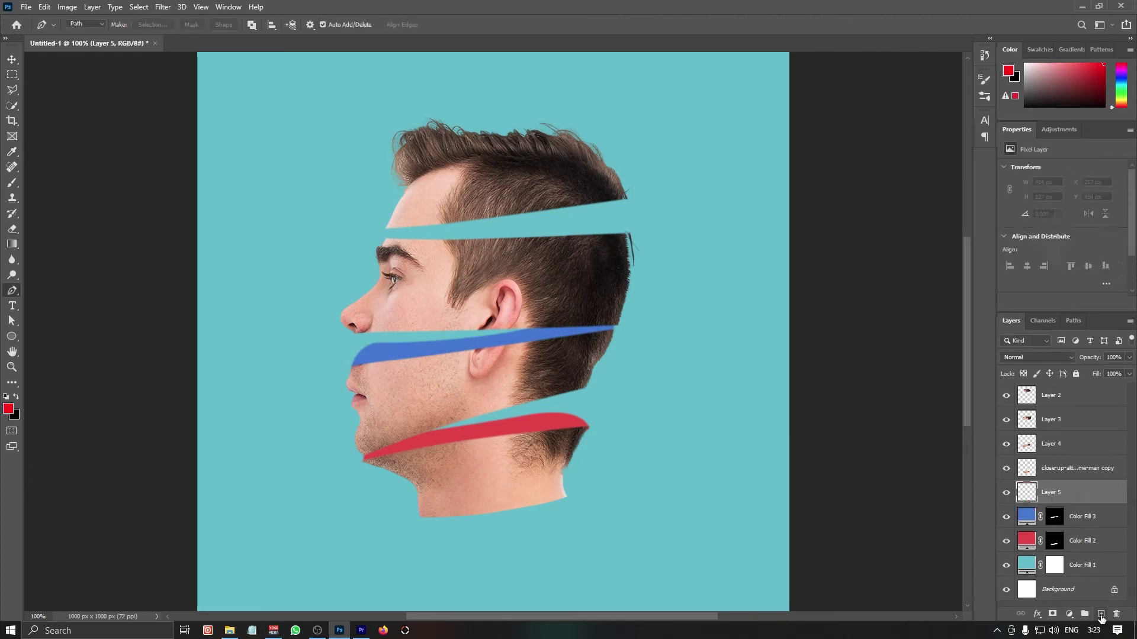
{"action": "left_click", "coordinate": [626, 235]}
{"action": "left_click_drag", "start_coordinate": [576, 220], "coordinate": [526, 222]}
{"action": "left_click_drag", "start_coordinate": [446, 228], "coordinate": [432, 229]}
{"action": "left_click", "coordinate": [420, 219]}
{"action": "left_click", "coordinate": [397, 218]}
{"action": "left_click", "coordinate": [388, 226]}
{"action": "left_click", "coordinate": [387, 241]}
{"action": "left_click_drag", "start_coordinate": [570, 258], "coordinate": [592, 255]}
{"action": "left_click", "coordinate": [626, 234]}
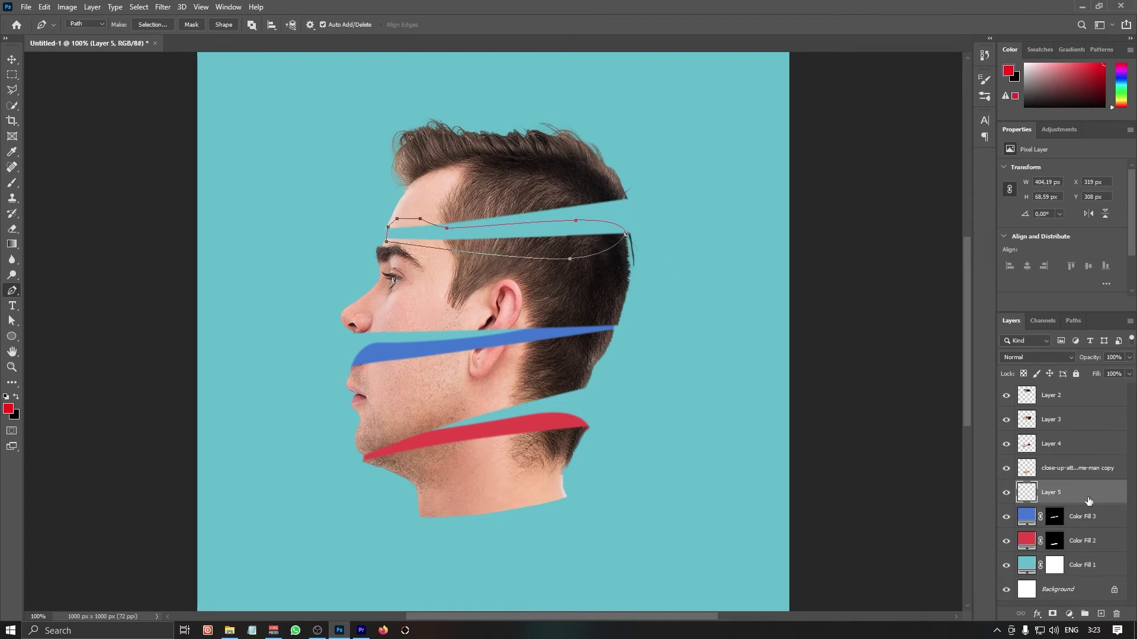
{"action": "left_click", "coordinate": [1070, 615]}
{"action": "left_click", "coordinate": [1057, 409]}
{"action": "left_click", "coordinate": [757, 249]}
{"action": "left_click_drag", "start_coordinate": [833, 348], "coordinate": [836, 341]}
{"action": "left_click_drag", "start_coordinate": [763, 228], "coordinate": [770, 243]}
{"action": "left_click_drag", "start_coordinate": [835, 251], "coordinate": [787, 232]}
{"action": "left_click", "coordinate": [927, 218]}
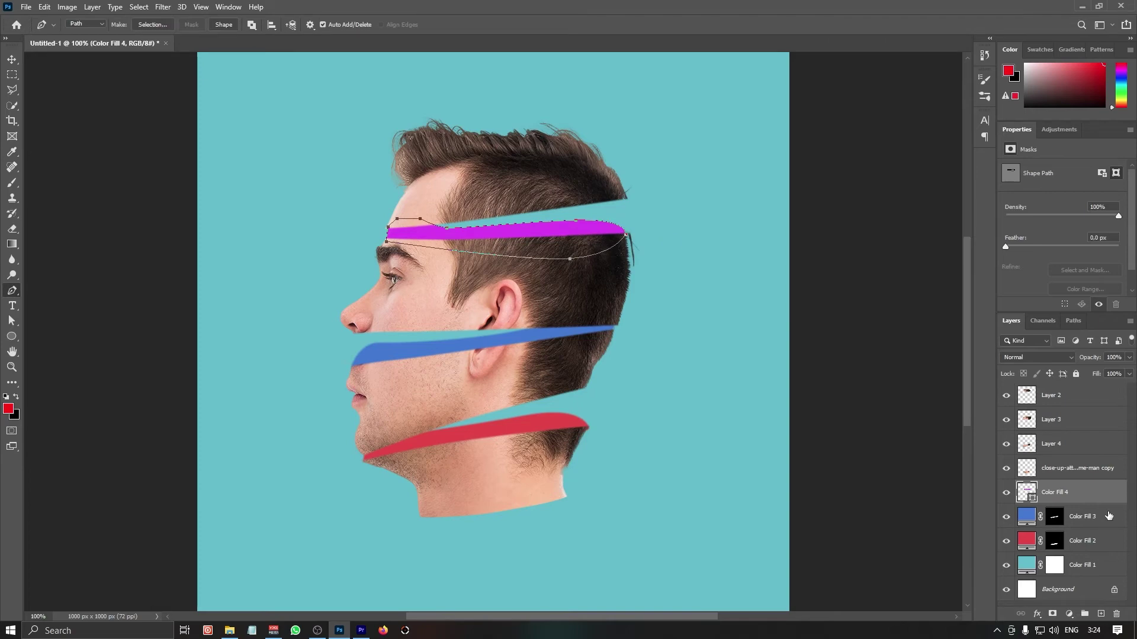
{"action": "key", "text": "ctrl+z"}
Convert the eye slice's path into a selection and fill it with a magenta Solid Color layer, #f14fe8.
{"action": "right_click", "coordinate": [531, 244]}
{"action": "left_click", "coordinate": [563, 295]}
{"action": "left_click", "coordinate": [631, 171]}
{"action": "left_click", "coordinate": [1069, 615]}
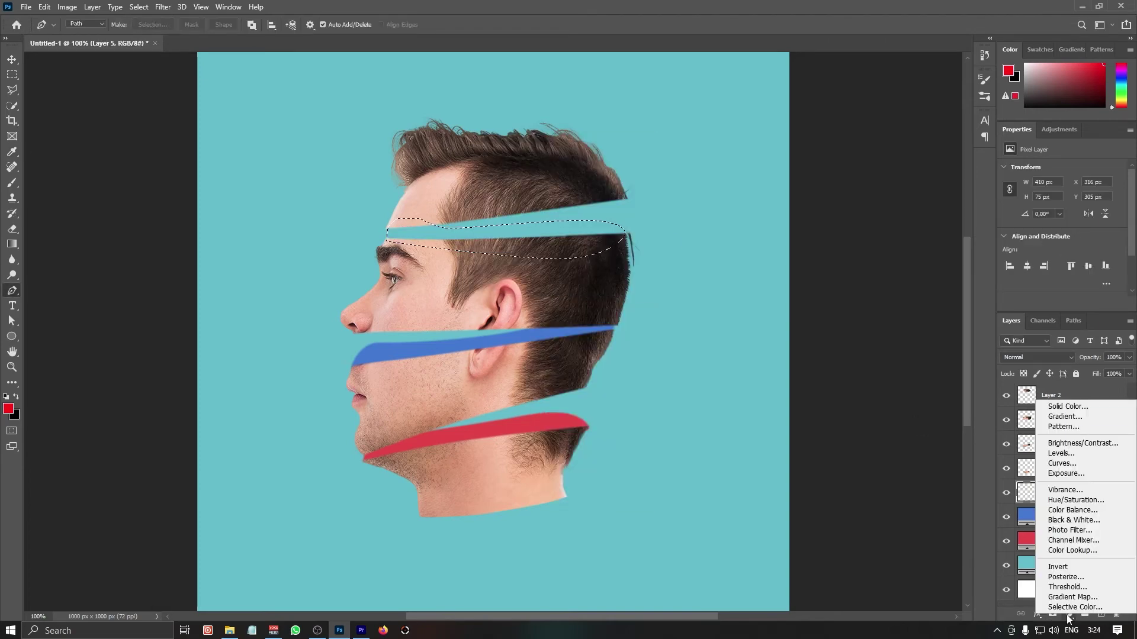
{"action": "left_click", "coordinate": [1067, 407]}
{"action": "left_click", "coordinate": [830, 245]}
{"action": "left_click_drag", "start_coordinate": [775, 258], "coordinate": [766, 230]}
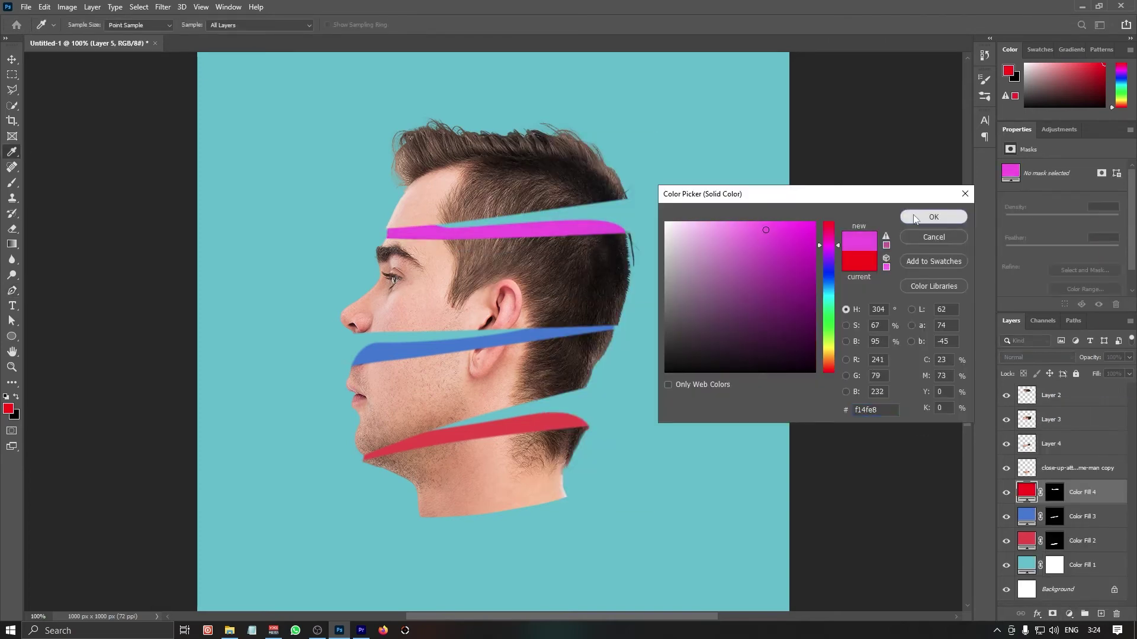
{"action": "left_click", "coordinate": [915, 217]}
Add a new layer above the red Color Fill 2 and make it a clipping mask.
{"action": "left_click", "coordinate": [1093, 566]}
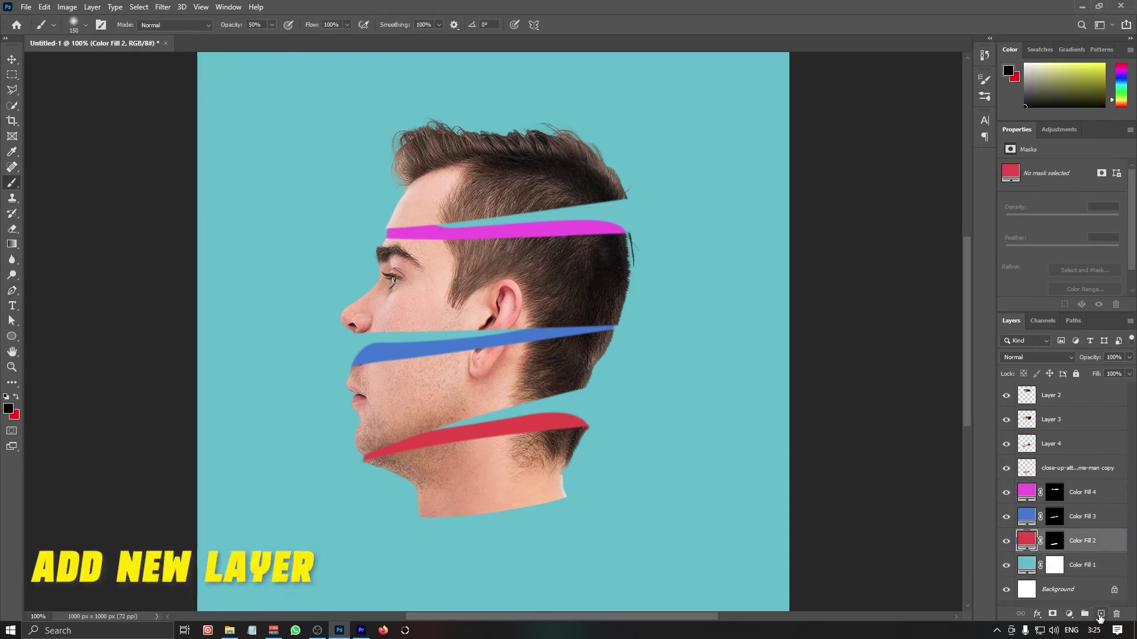
{"action": "left_click", "coordinate": [1100, 615]}
{"action": "right_click", "coordinate": [1091, 549]}
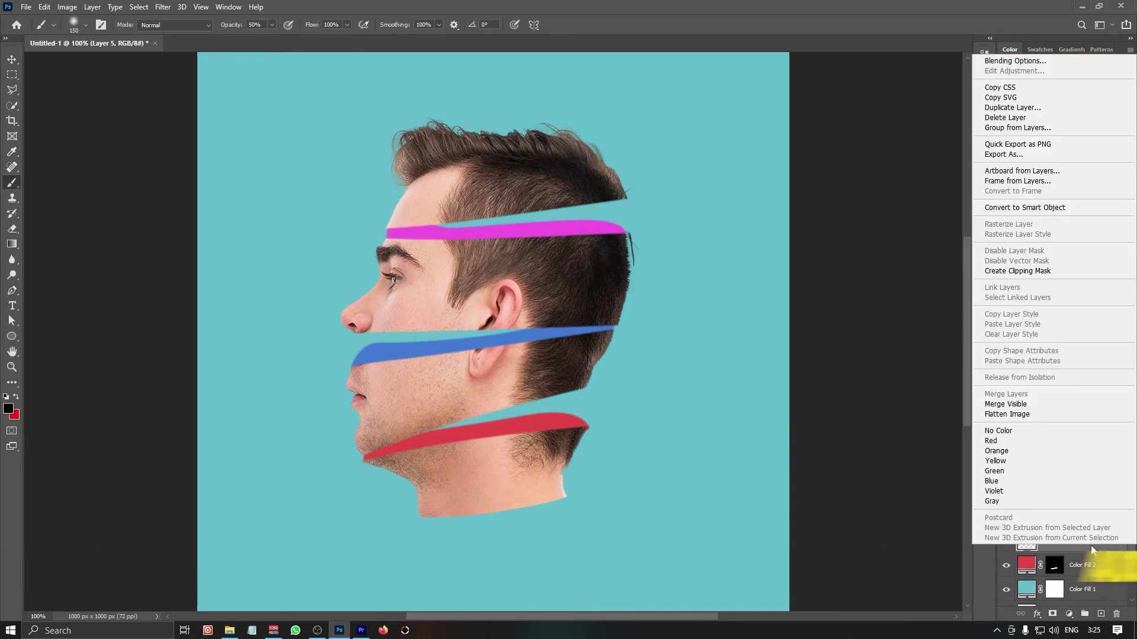
{"action": "left_click", "coordinate": [1071, 271]}
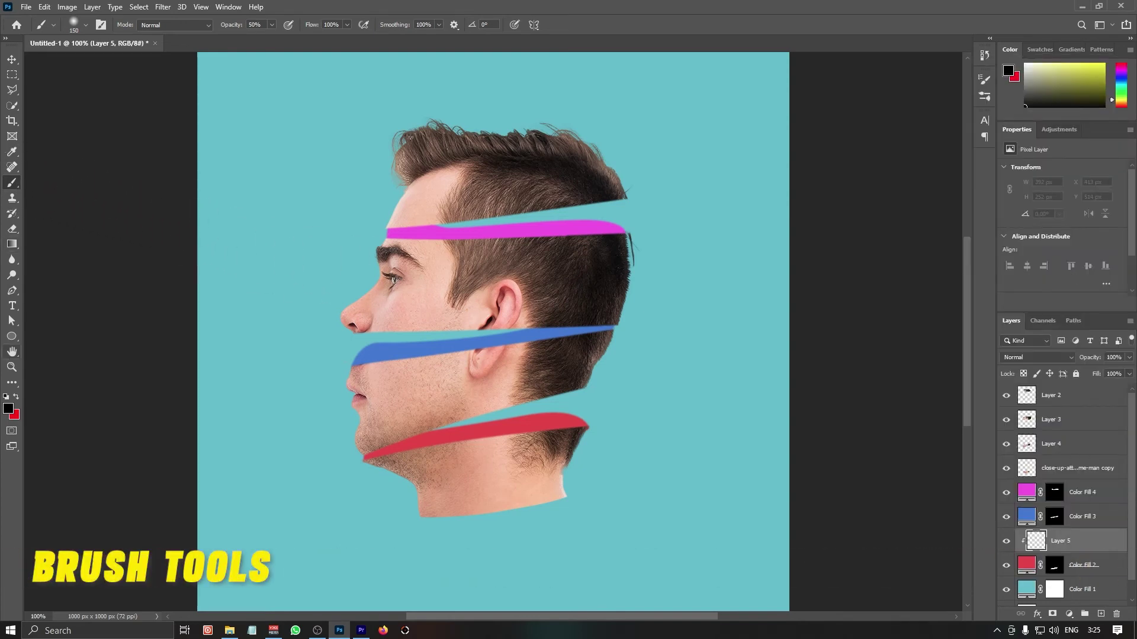
Shade the red cut surface with a soft 150 px black brush at 50% opacity.
{"action": "left_click", "coordinate": [8, 410]}
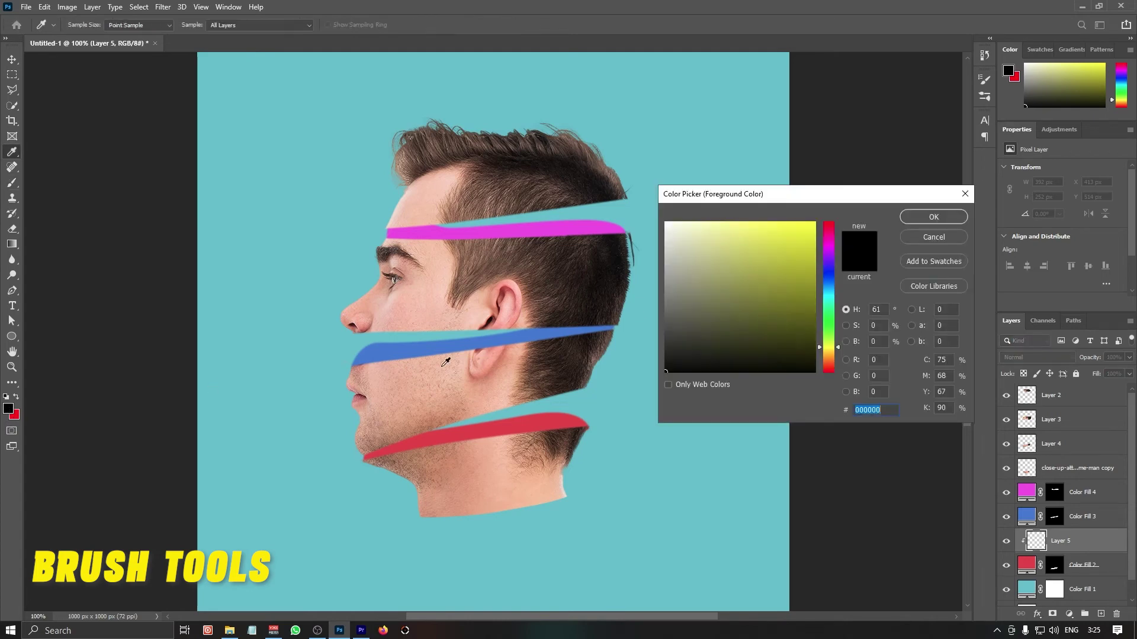
{"action": "left_click", "coordinate": [933, 217]}
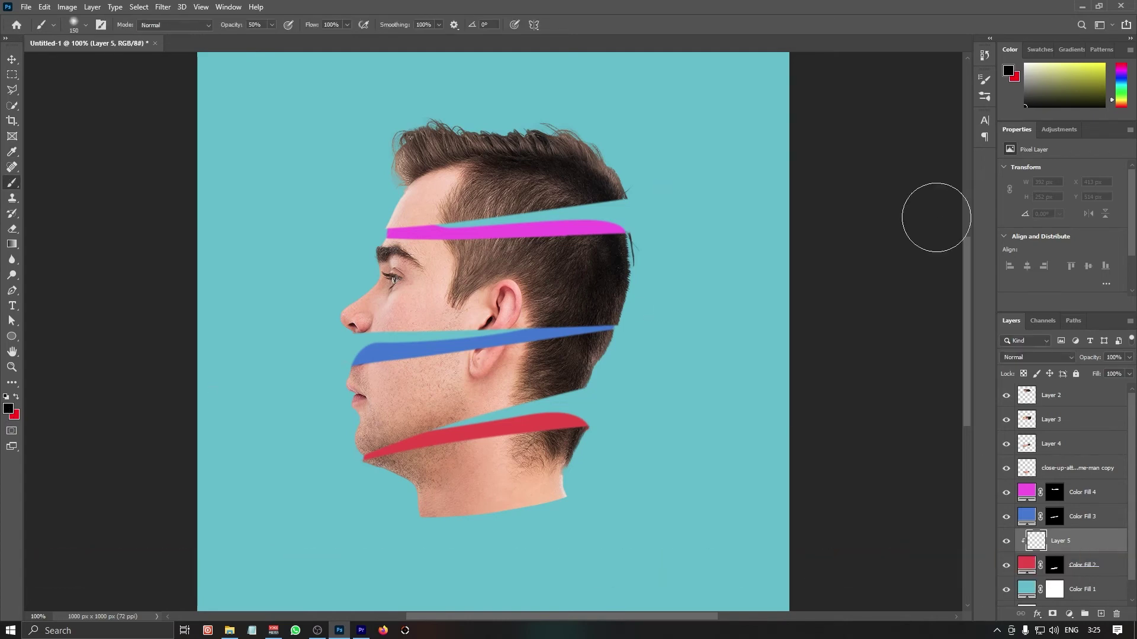
{"action": "left_click", "coordinate": [272, 26]}
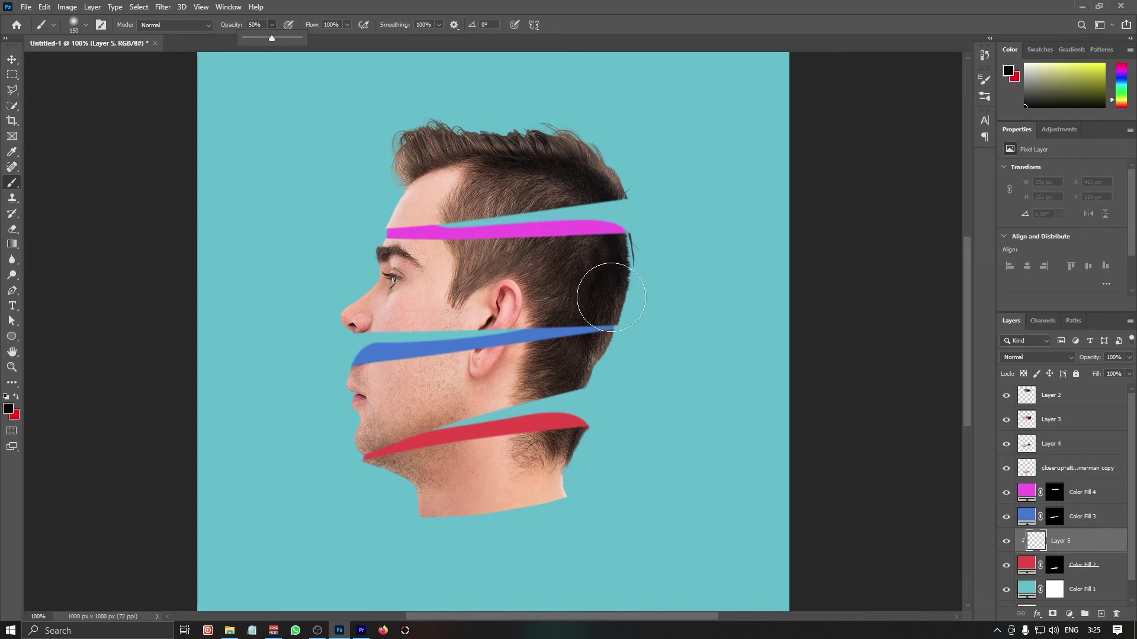
{"action": "mouse_move", "coordinate": [616, 431]}
{"action": "left_mouse_down"}
{"action": "mouse_move", "coordinate": [578, 403]}
{"action": "mouse_move", "coordinate": [465, 398]}
{"action": "mouse_move", "coordinate": [359, 421]}
{"action": "mouse_move", "coordinate": [284, 457]}
{"action": "left_mouse_up"}
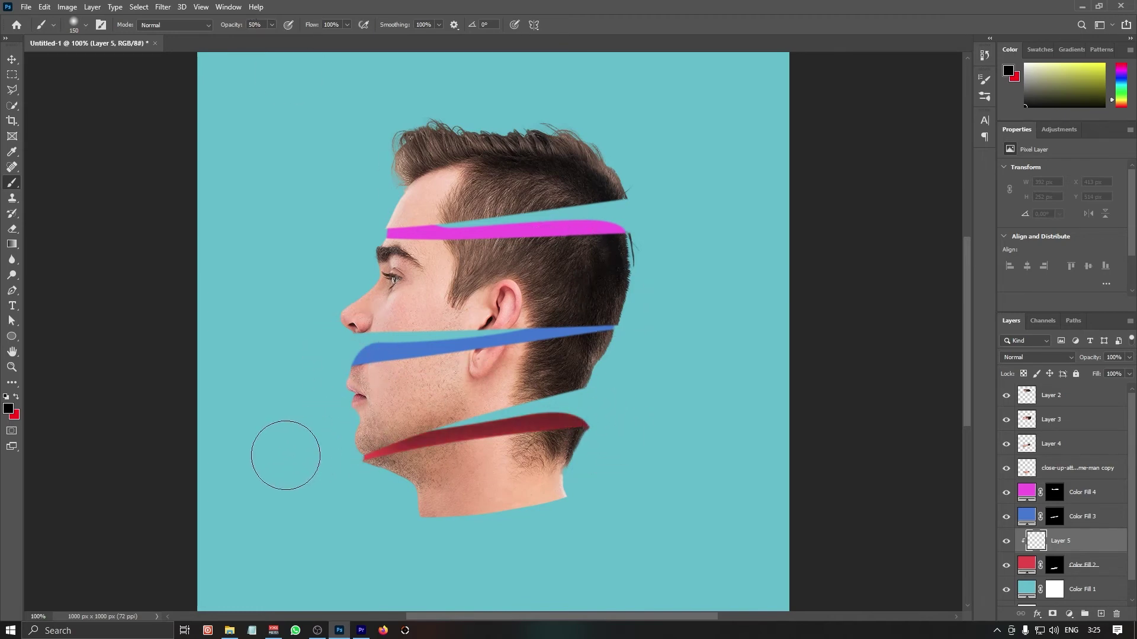
Add a new layer above the blue Color Fill 3 and make it a clipping mask.
{"action": "left_click", "coordinate": [1092, 520]}
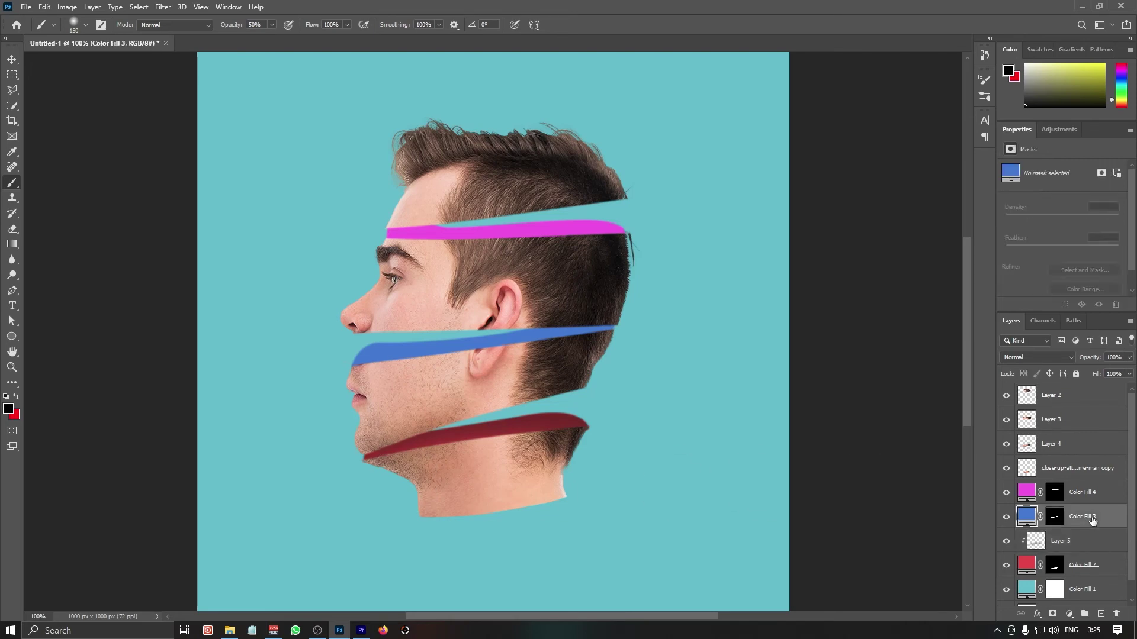
{"action": "left_click", "coordinate": [1100, 615]}
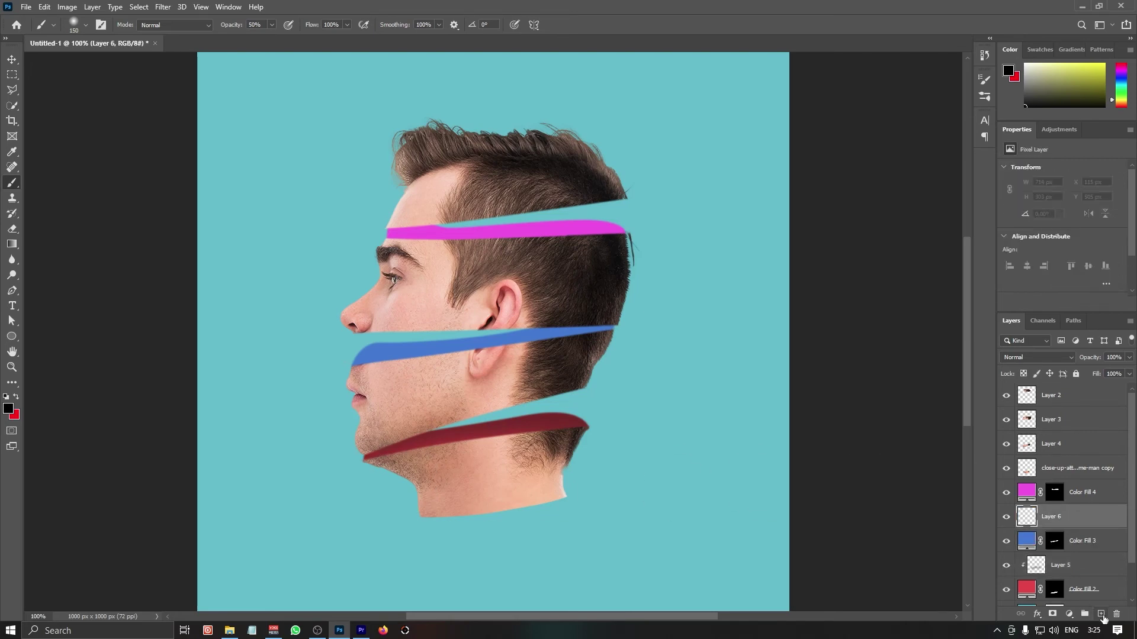
{"action": "left_click", "coordinate": [1070, 616]}
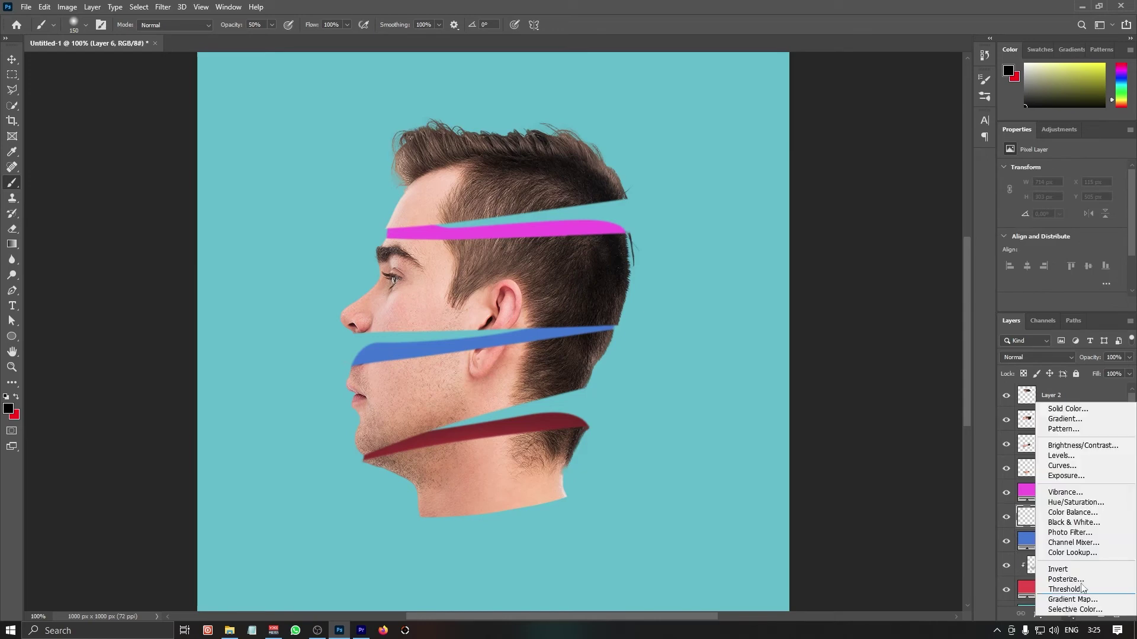
{"action": "left_click", "coordinate": [1011, 608]}
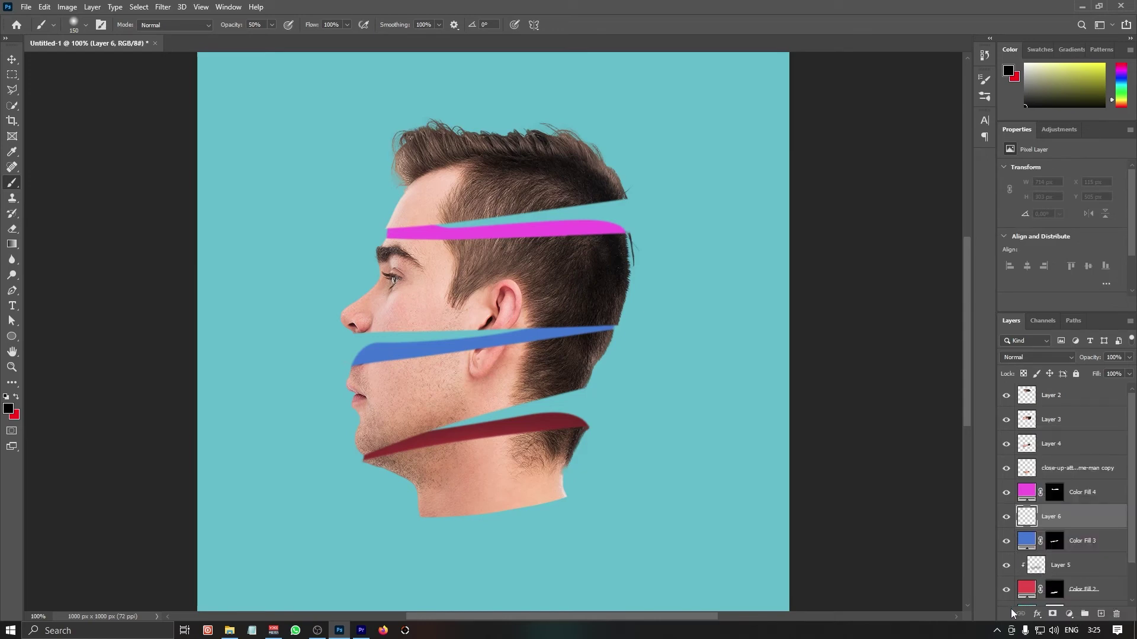
{"action": "right_click", "coordinate": [1077, 520]}
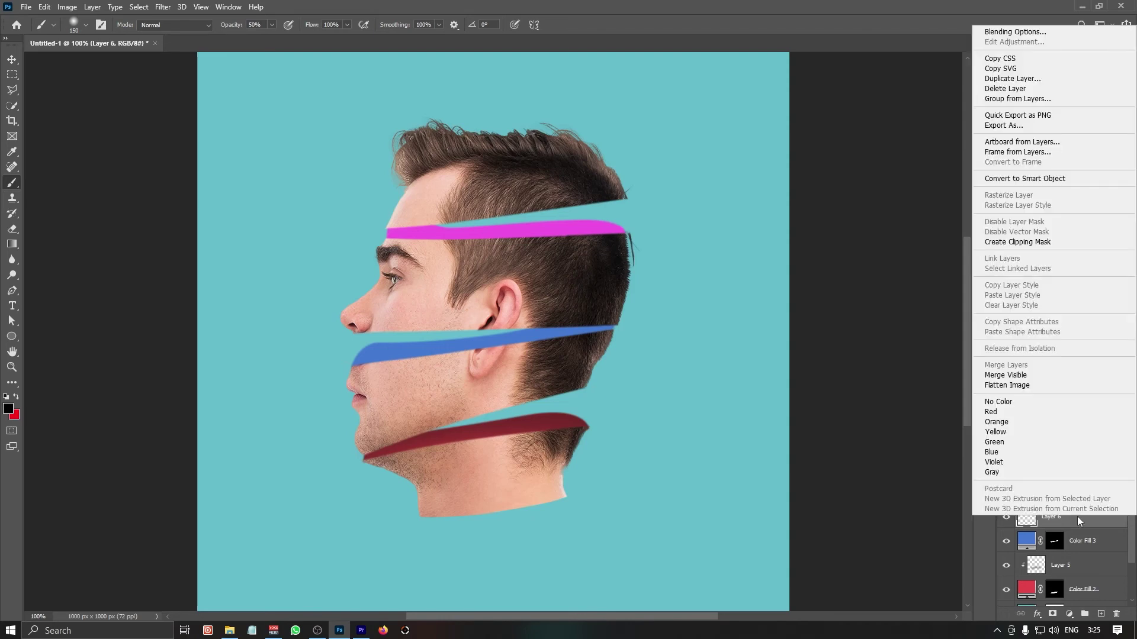
{"action": "left_click", "coordinate": [1058, 243]}
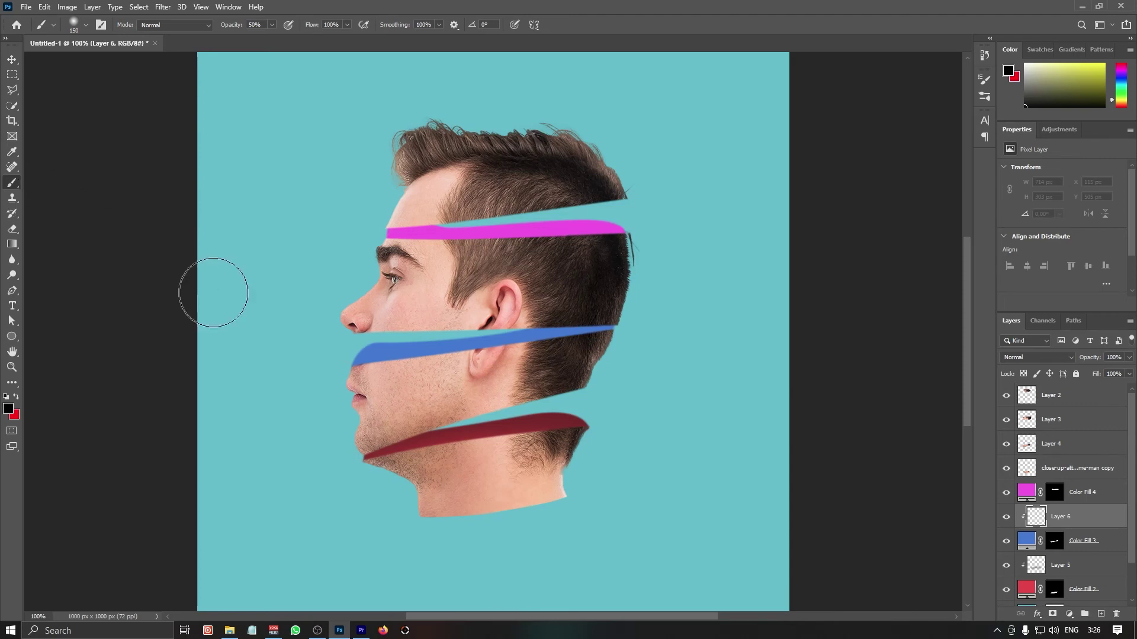
Shade the blue cut surface with a 100 px black brush at 50% opacity, darkening its front end further.
{"action": "left_click_drag", "start_coordinate": [344, 346], "coordinate": [616, 327]}
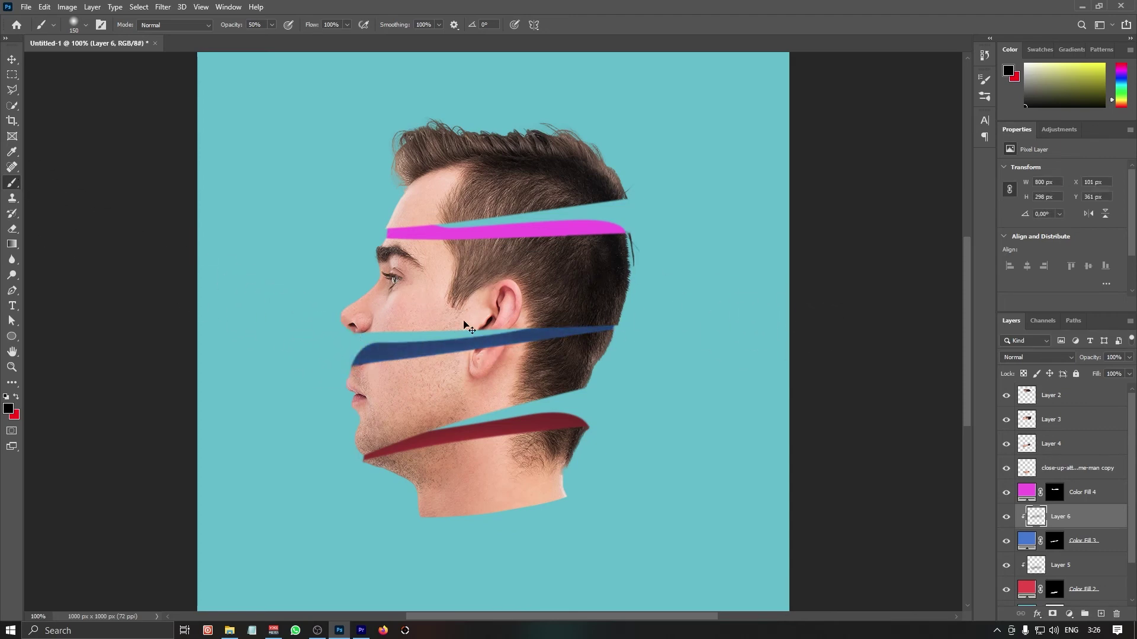
{"action": "key", "text": "ctrl+z"}
{"action": "key", "text": "bracketleft"}
{"action": "key", "text": "bracketleft"}
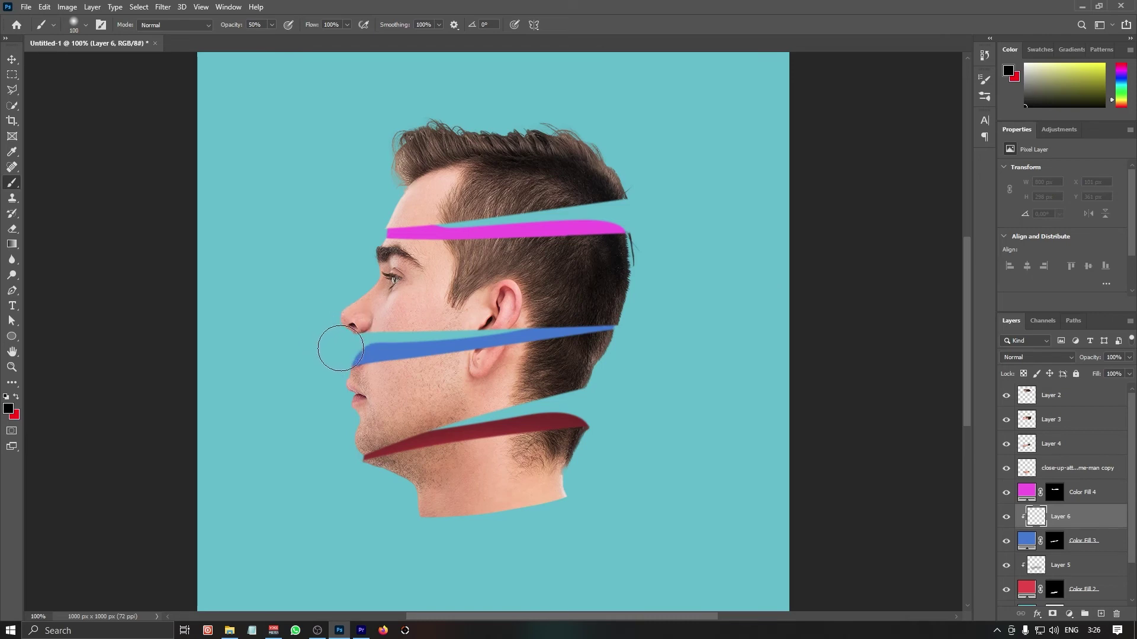
{"action": "left_click_drag", "start_coordinate": [341, 348], "coordinate": [615, 327]}
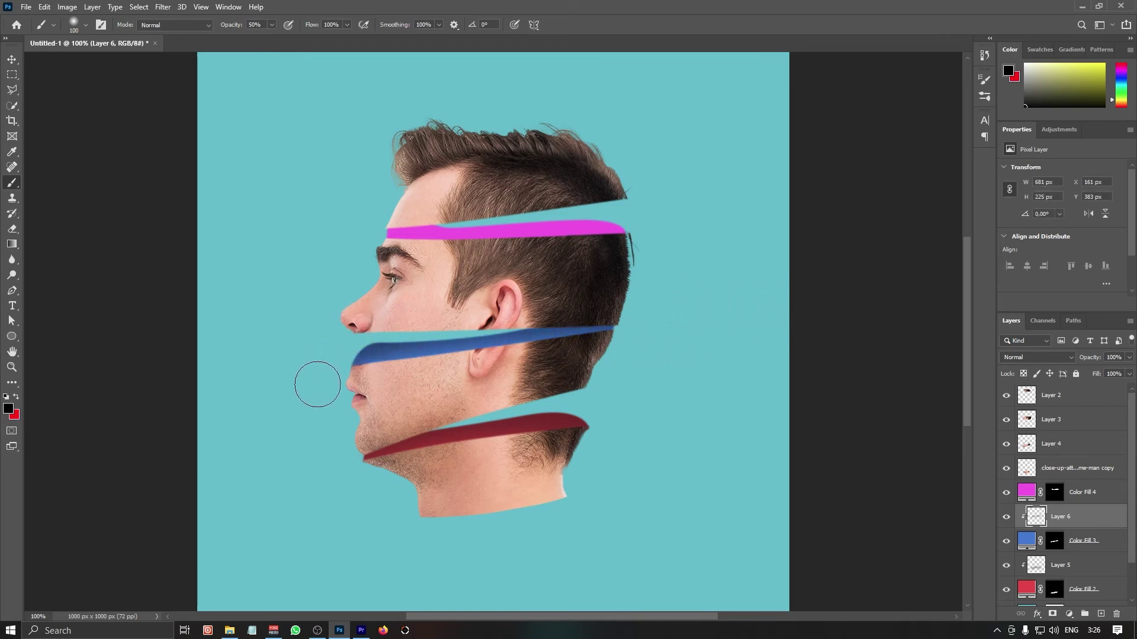
{"action": "left_click_drag", "start_coordinate": [315, 383], "coordinate": [340, 335]}
Select Layer 5, the red surface's clipped shading layer, and brush more black onto it, reducing the brush to 80 px.
{"action": "left_click", "coordinate": [1089, 569]}
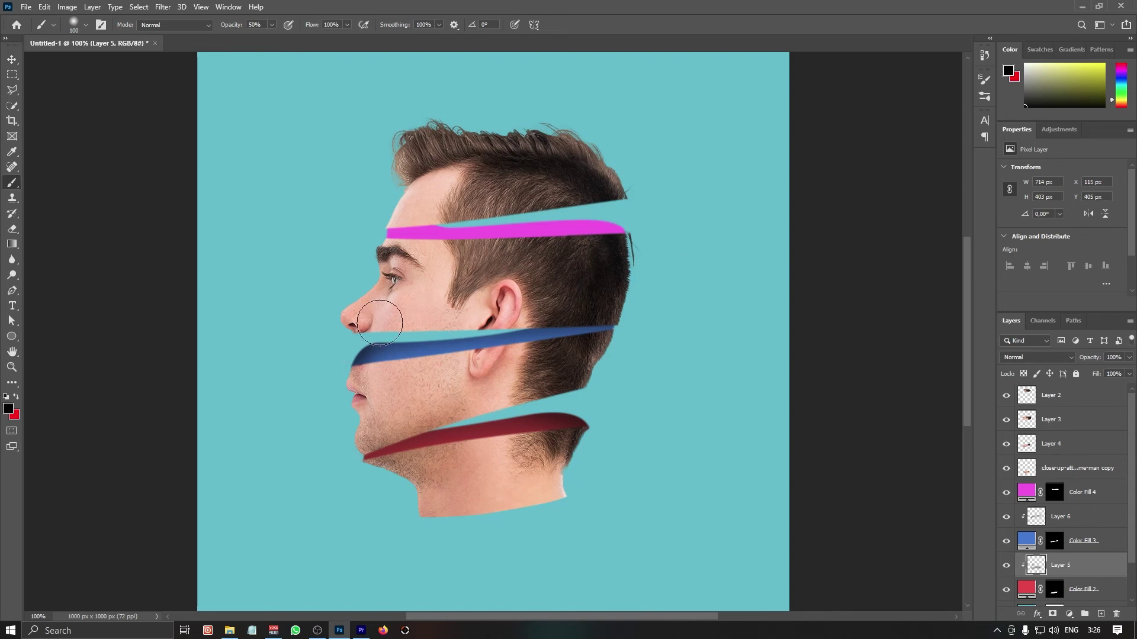
{"action": "key", "text": "bracketright"}
{"action": "left_click_drag", "start_coordinate": [419, 304], "coordinate": [483, 322]}
{"action": "key", "text": "bracketleft"}
{"action": "key", "text": "bracketleft"}
{"action": "key", "text": "bracketleft"}
{"action": "left_click_drag", "start_coordinate": [372, 338], "coordinate": [393, 336]}
Add a new layer above the magenta Color Fill 4 and make it a clipping mask.
{"action": "left_click", "coordinate": [1110, 497]}
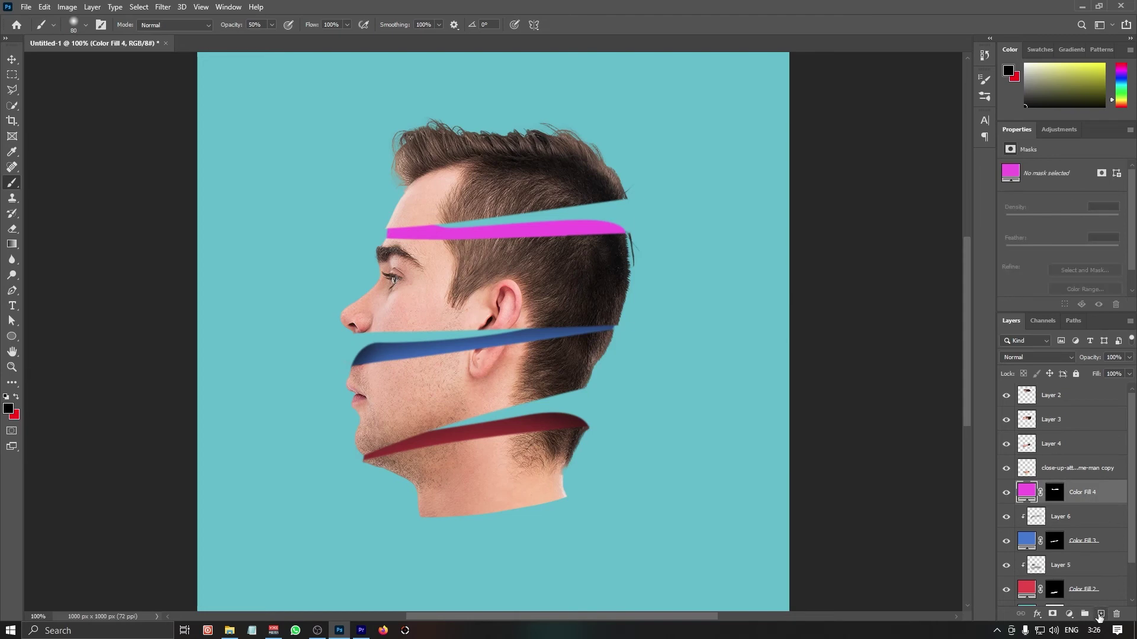
{"action": "left_click", "coordinate": [1099, 615]}
{"action": "right_click", "coordinate": [1082, 491]}
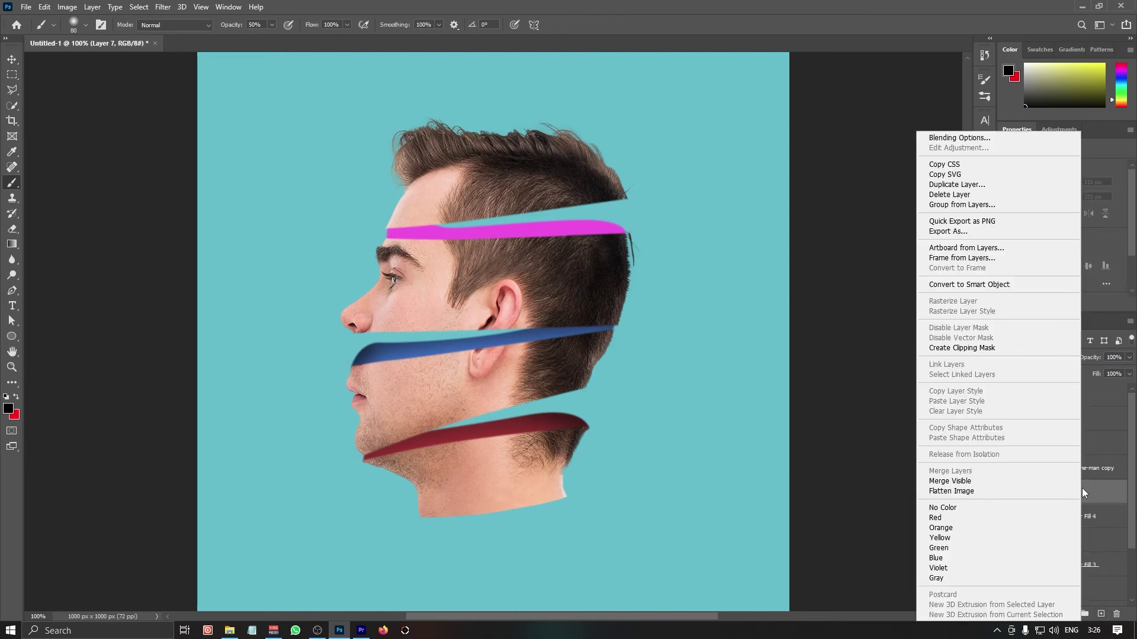
{"action": "left_click", "coordinate": [1004, 348]}
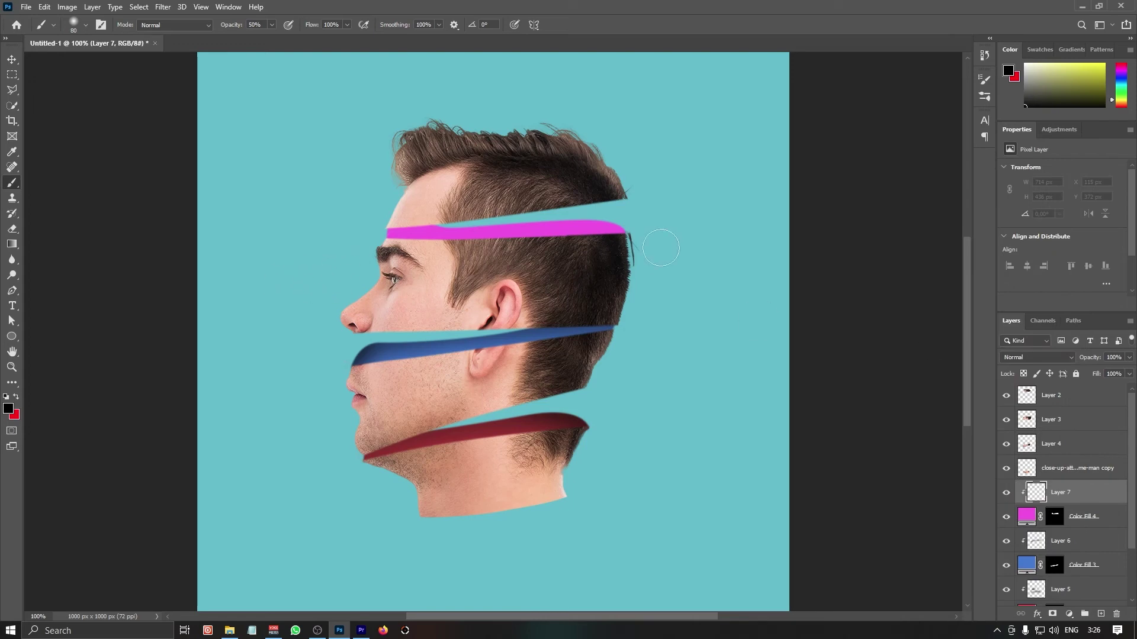
Shade the magenta cut surface with black at 50% opacity, enlarging the brush from 80 to 125 px for a second pass.
{"action": "left_click_drag", "start_coordinate": [637, 238], "coordinate": [218, 203]}
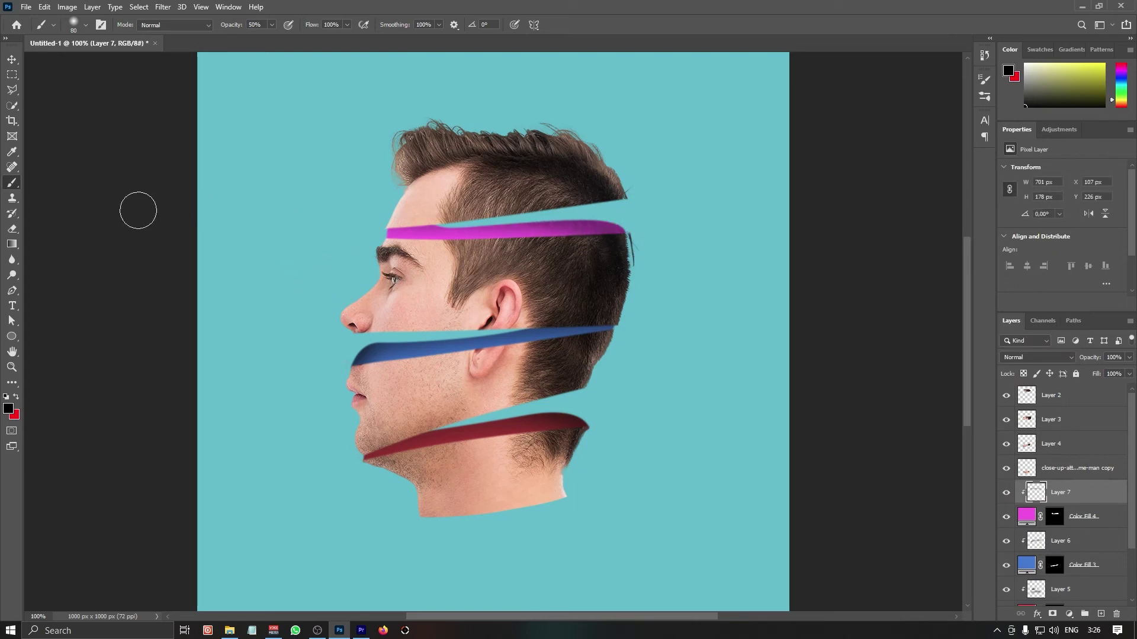
{"action": "key", "text": "bracketright"}
{"action": "key", "text": "bracketright"}
{"action": "key", "text": "bracketright"}
{"action": "left_click_drag", "start_coordinate": [421, 201], "coordinate": [240, 199]}
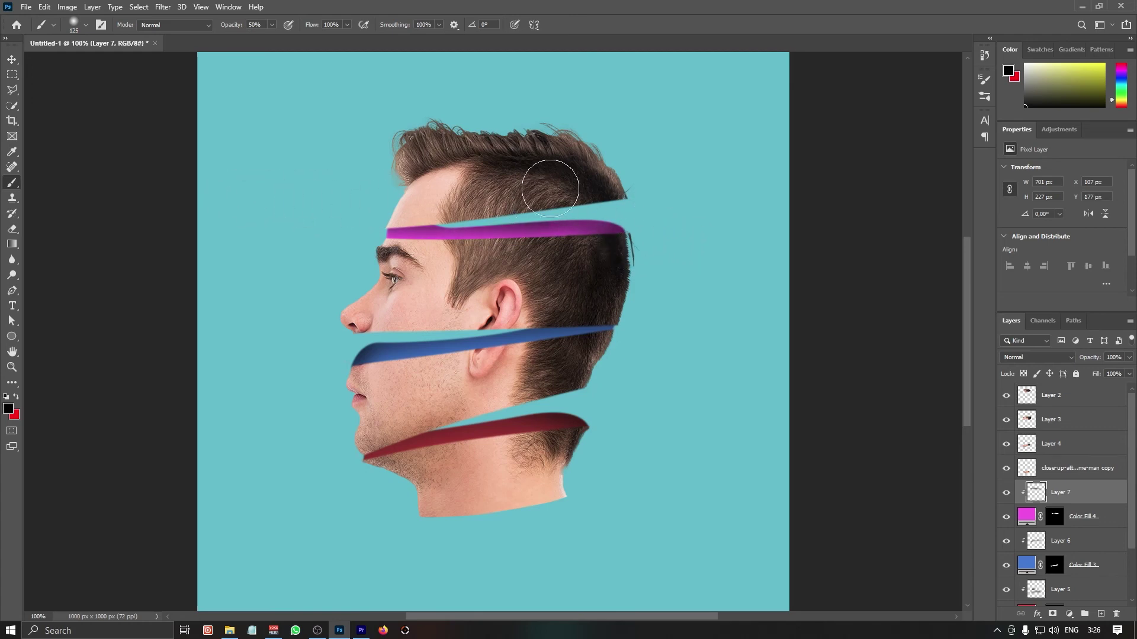
Brush one more 50% black stroke over the rear of the magenta cut surface on Layer 7.
{"action": "left_click_drag", "start_coordinate": [550, 188], "coordinate": [685, 203]}
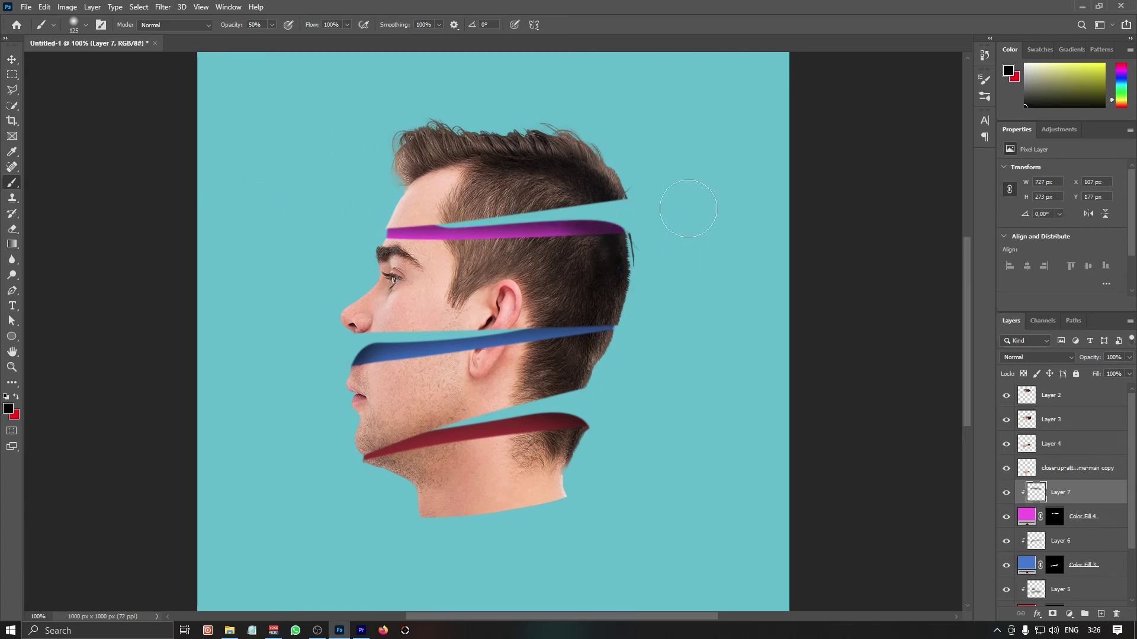
Select Layer 6 and darken the front and rear ends of the blue cut surface with the 125 px black brush.
{"action": "left_click", "coordinate": [1101, 544]}
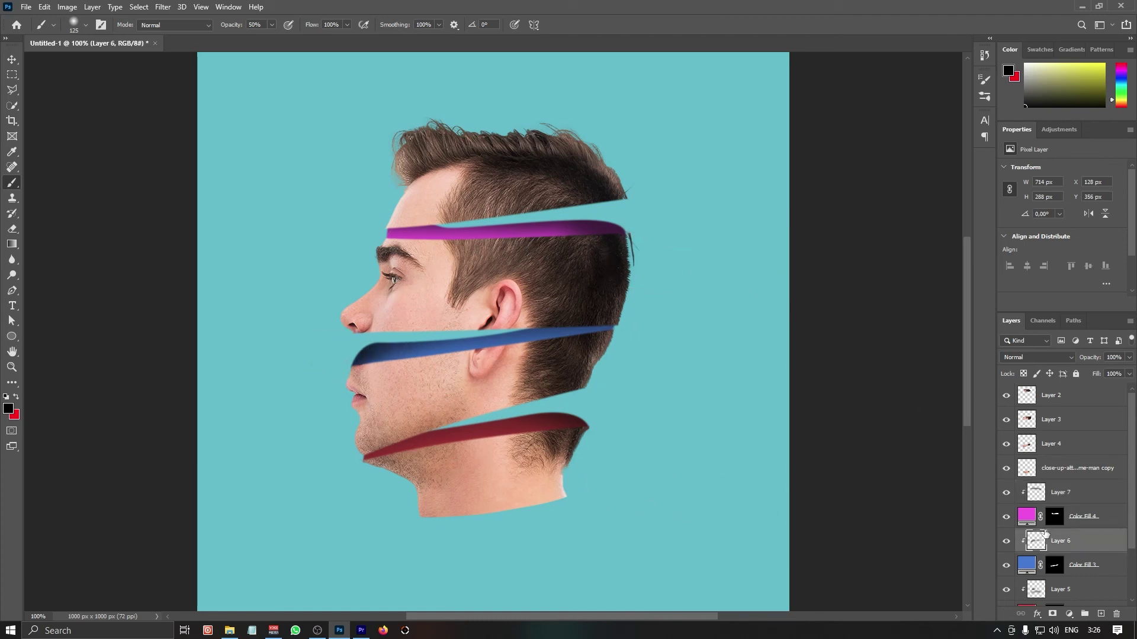
{"action": "left_click", "coordinate": [1096, 586]}
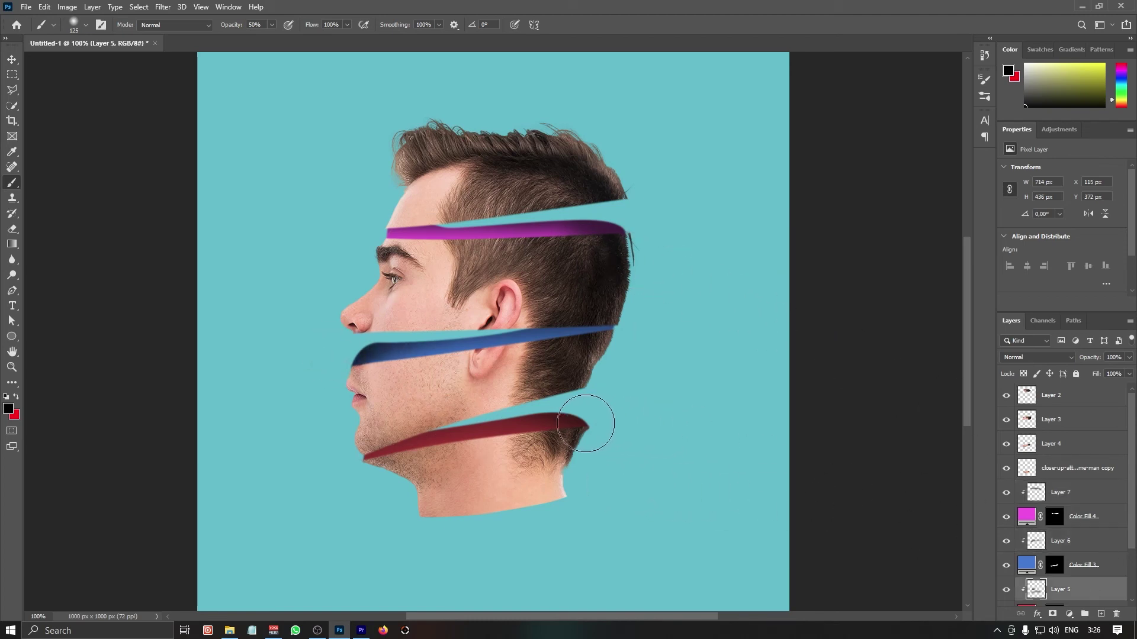
{"action": "left_click", "coordinate": [1063, 546]}
{"action": "left_click_drag", "start_coordinate": [337, 367], "coordinate": [417, 352]}
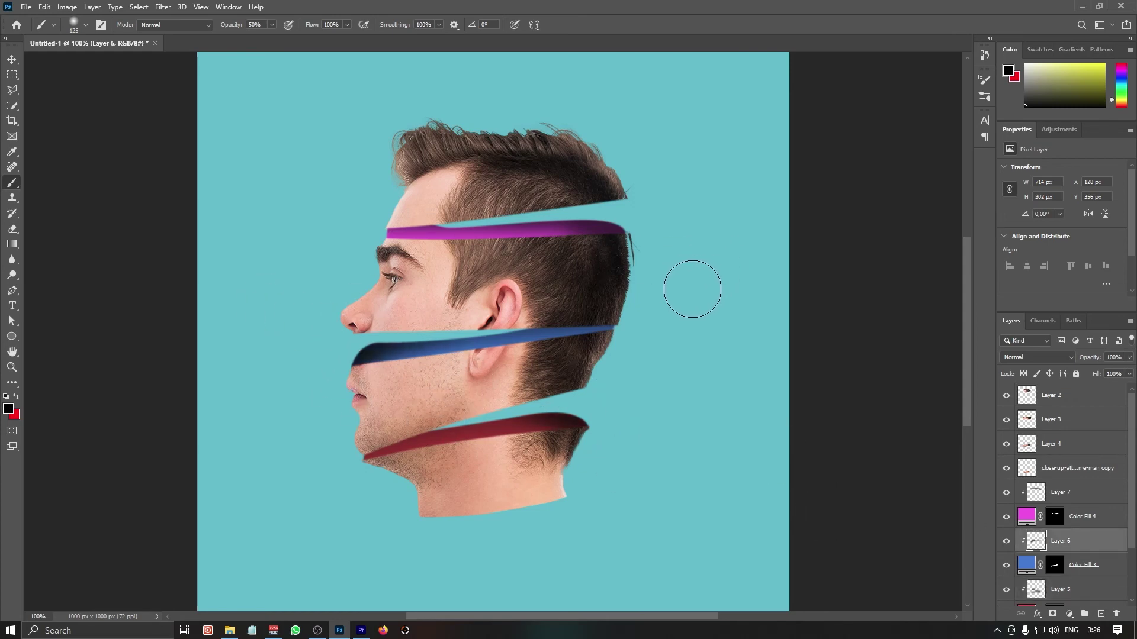
{"action": "left_click_drag", "start_coordinate": [649, 330], "coordinate": [510, 278]}
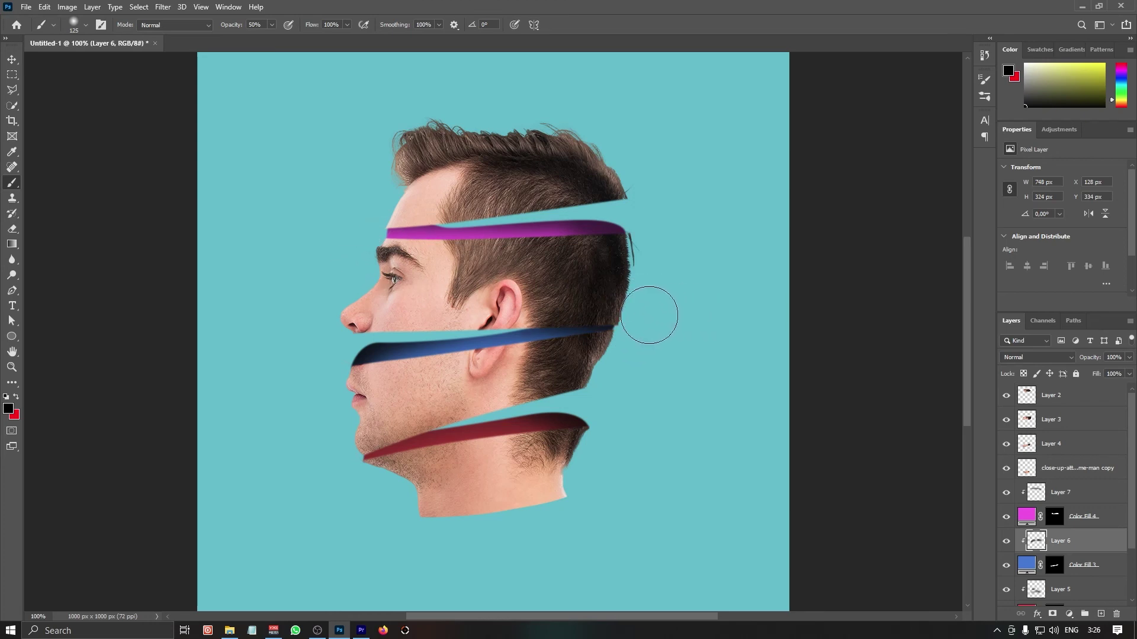
{"action": "left_click_drag", "start_coordinate": [654, 315], "coordinate": [482, 285]}
Return to Layer 7 and darken the magenta cut surface along its upper edge from front to back.
{"action": "left_click", "coordinate": [1075, 495]}
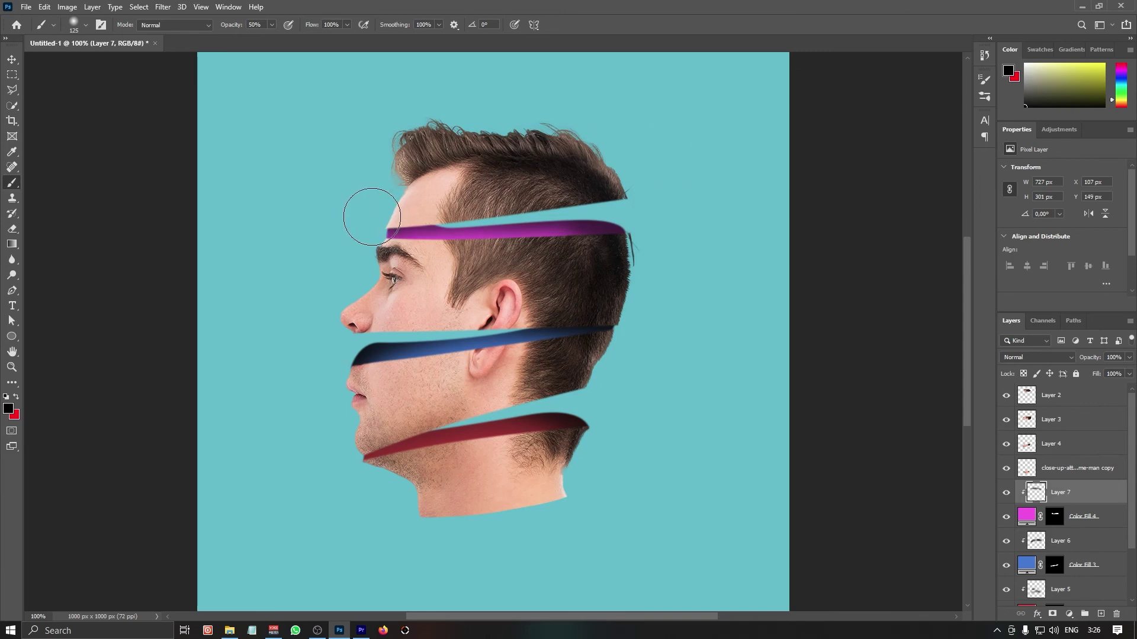
{"action": "left_click_drag", "start_coordinate": [372, 217], "coordinate": [650, 178]}
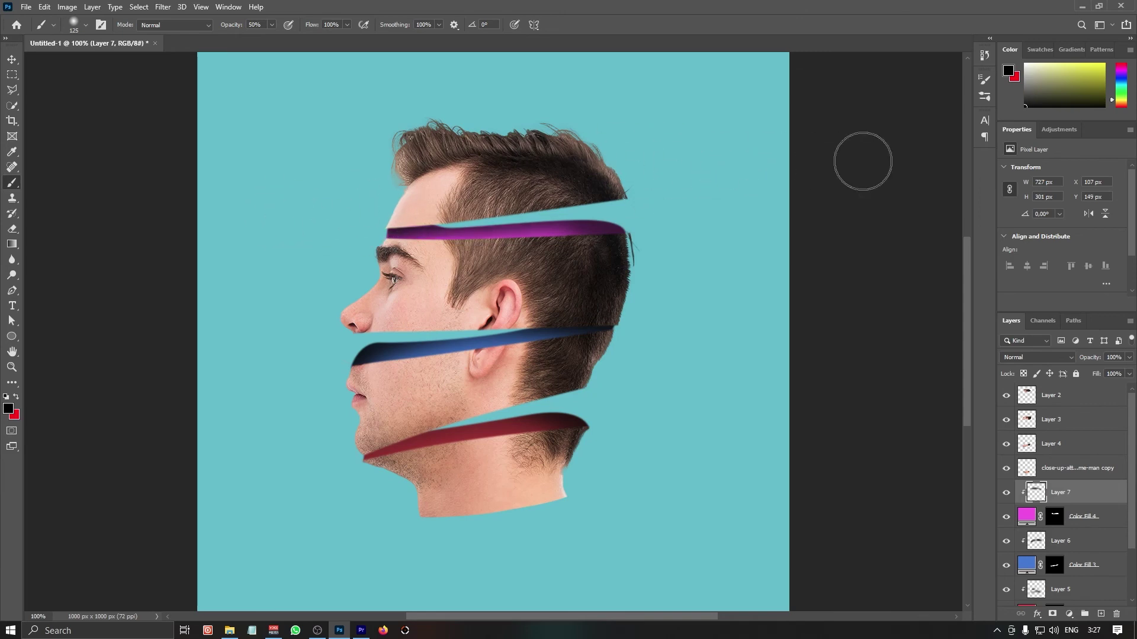
Draw a flat black ellipse about 286 by 22 px below the neck and set its layer opacity to 40%.
{"action": "left_click", "coordinate": [14, 60]}
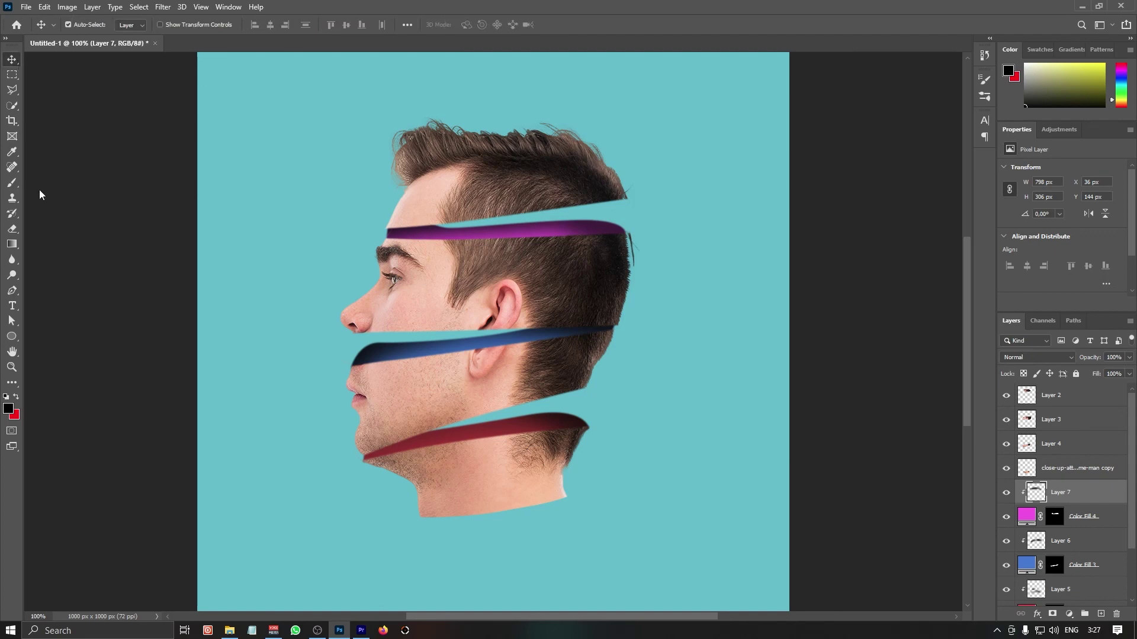
{"action": "left_click", "coordinate": [11, 338]}
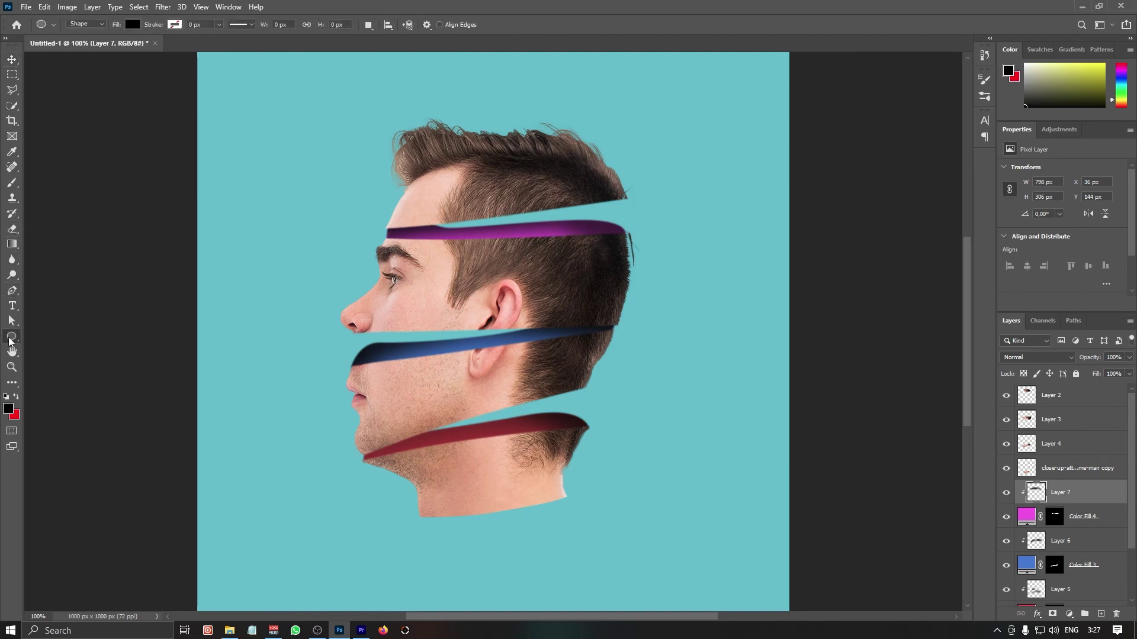
{"action": "left_click_drag", "start_coordinate": [409, 563], "coordinate": [578, 576]}
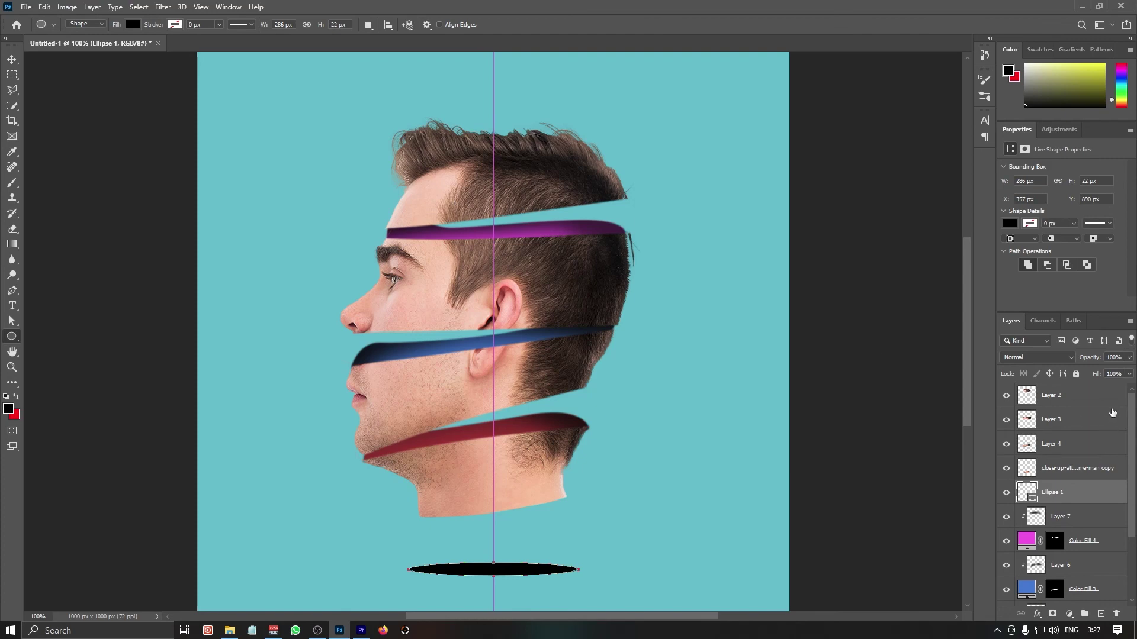
{"action": "left_click", "coordinate": [1129, 357]}
{"action": "left_click_drag", "start_coordinate": [1115, 371], "coordinate": [1096, 367]}
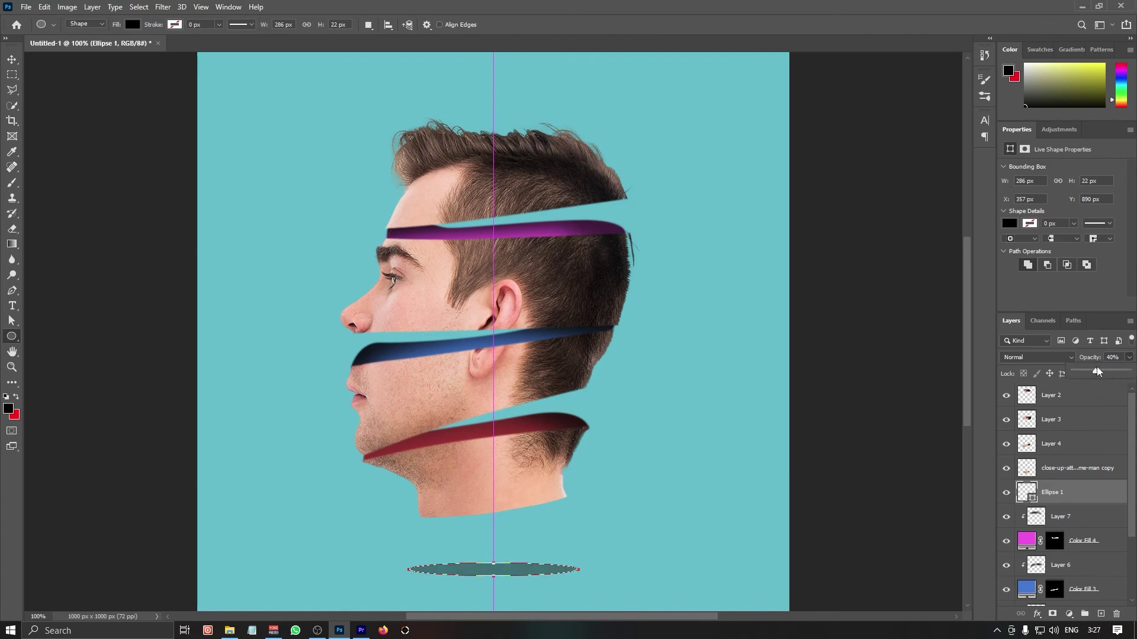
Nudge the shadow ellipse up toward the neck to a Y position of 874 px.
{"action": "left_click", "coordinate": [16, 62]}
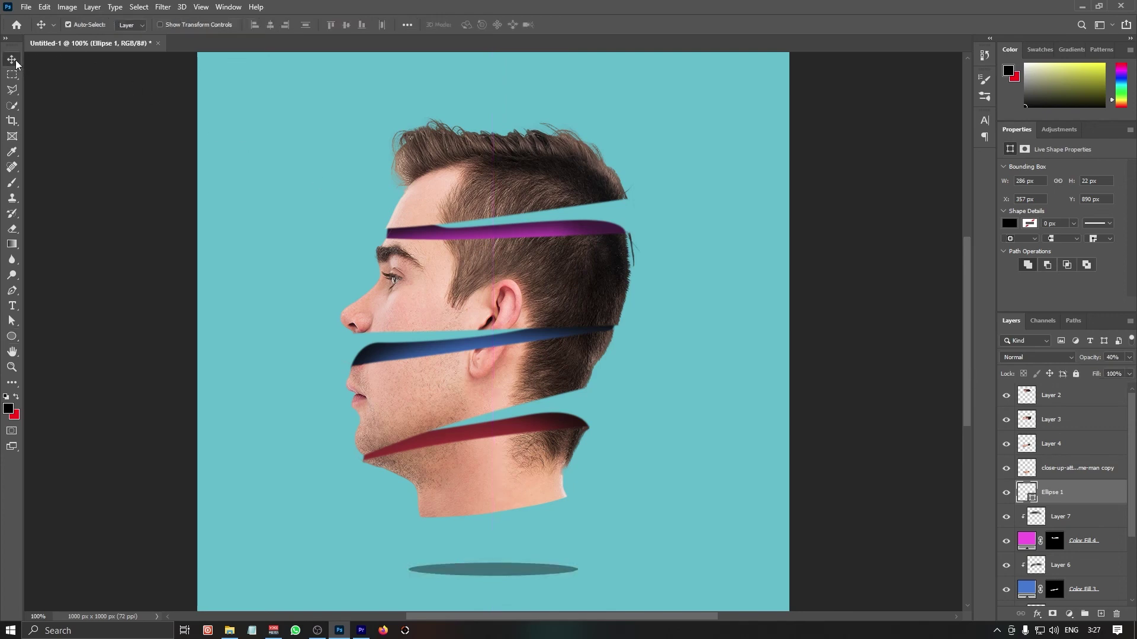
{"action": "key", "text": "ctrl+minus"}
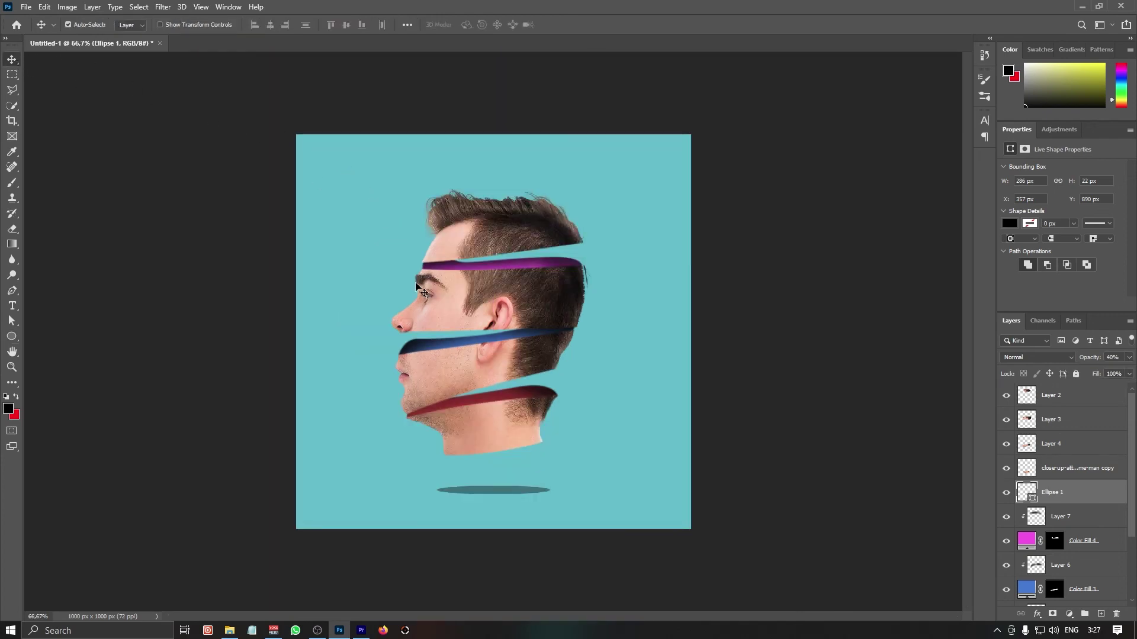
{"action": "key", "text": "shift+Up"}
{"action": "key", "text": "Up"}
{"action": "key", "text": "Up"}
{"action": "key", "text": "Up"}
{"action": "key", "text": "Up"}
Reselect the shadow ellipse and lower its layer fill to 55%.
{"action": "left_click", "coordinate": [508, 485]}
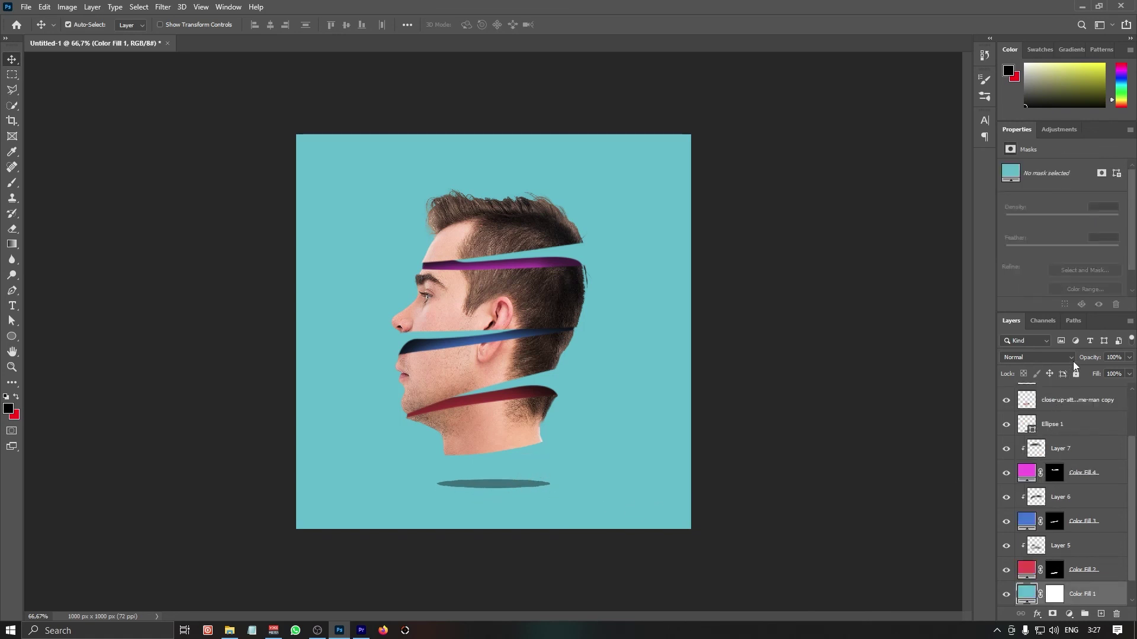
{"action": "left_click", "coordinate": [485, 486]}
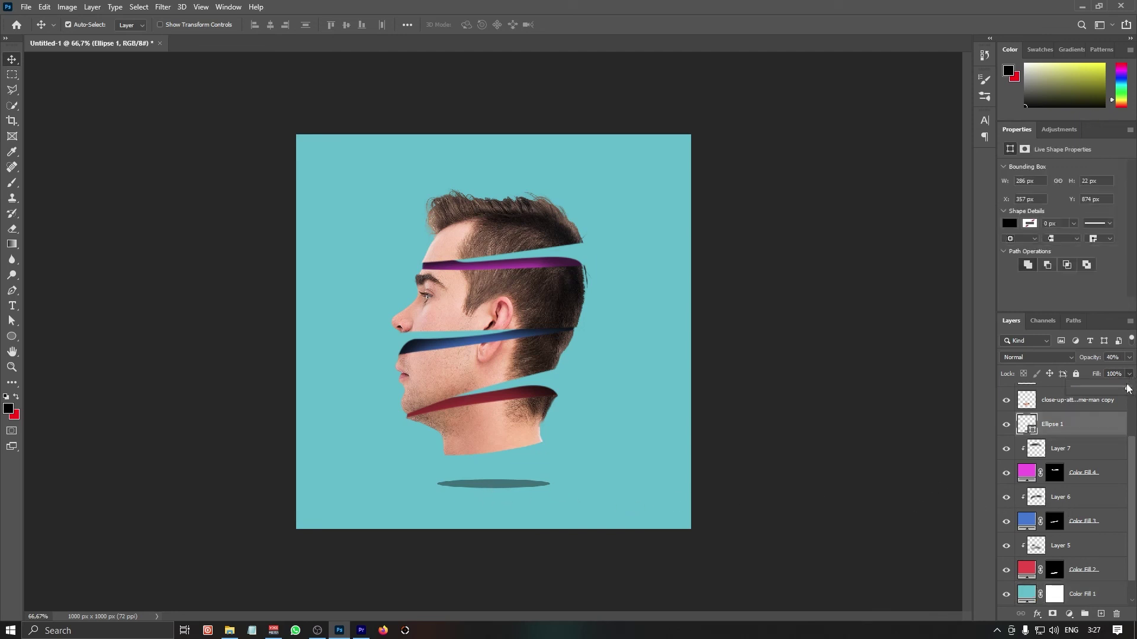
{"action": "left_click_drag", "start_coordinate": [1127, 389], "coordinate": [1109, 392]}
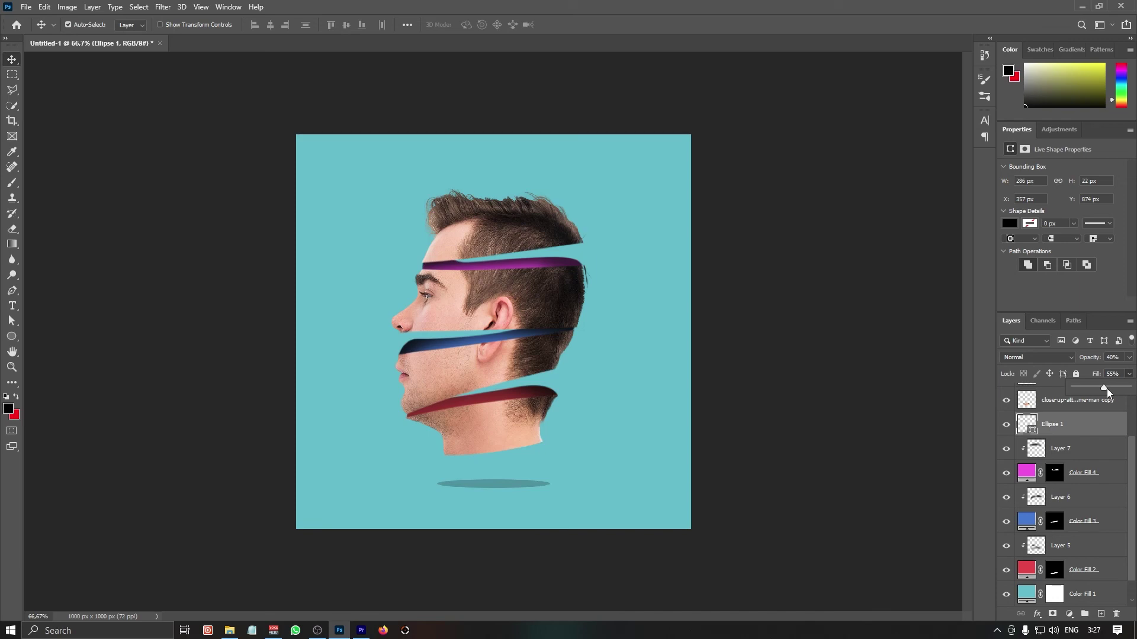
{"action": "key", "text": "ctrl+plus"}
{"action": "key", "text": "ctrl+plus"}
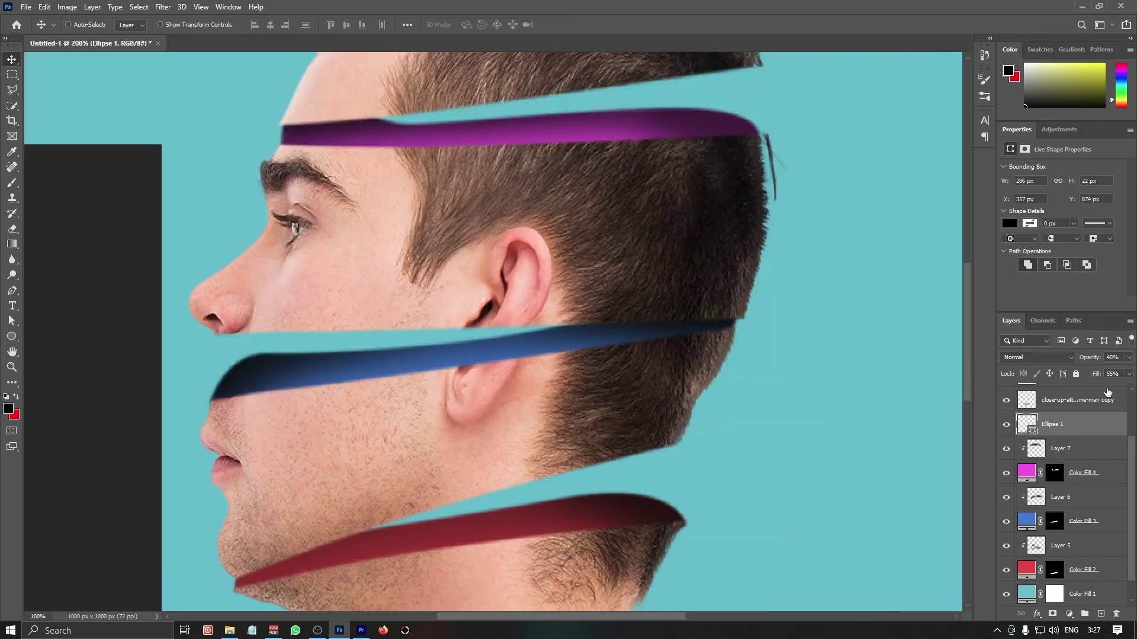
{"action": "key", "text": "ctrl+minus"}
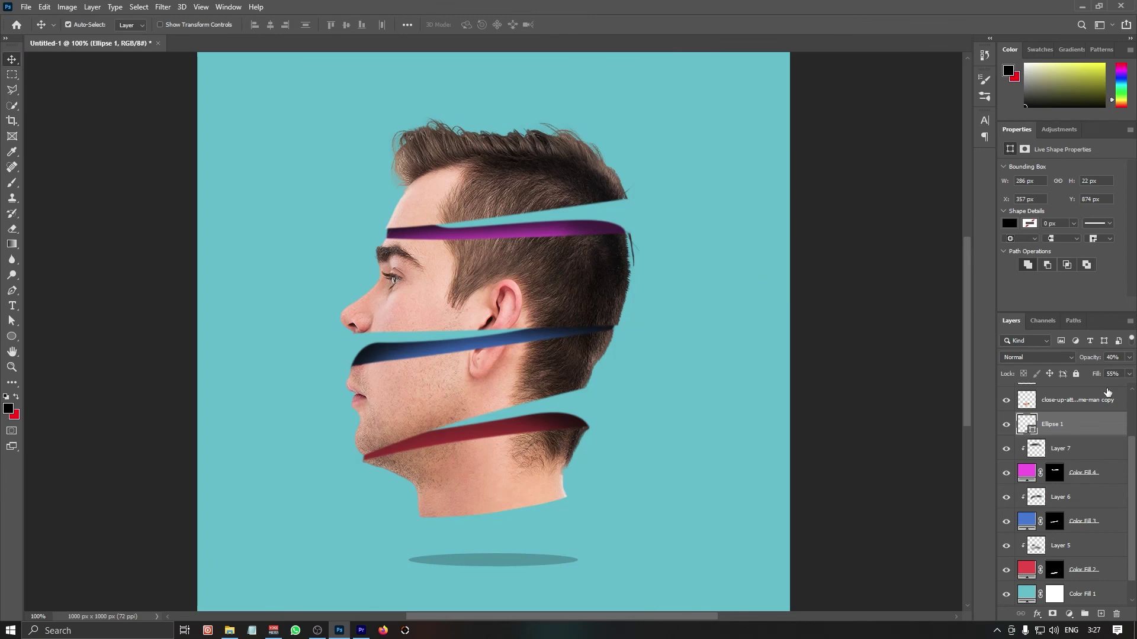